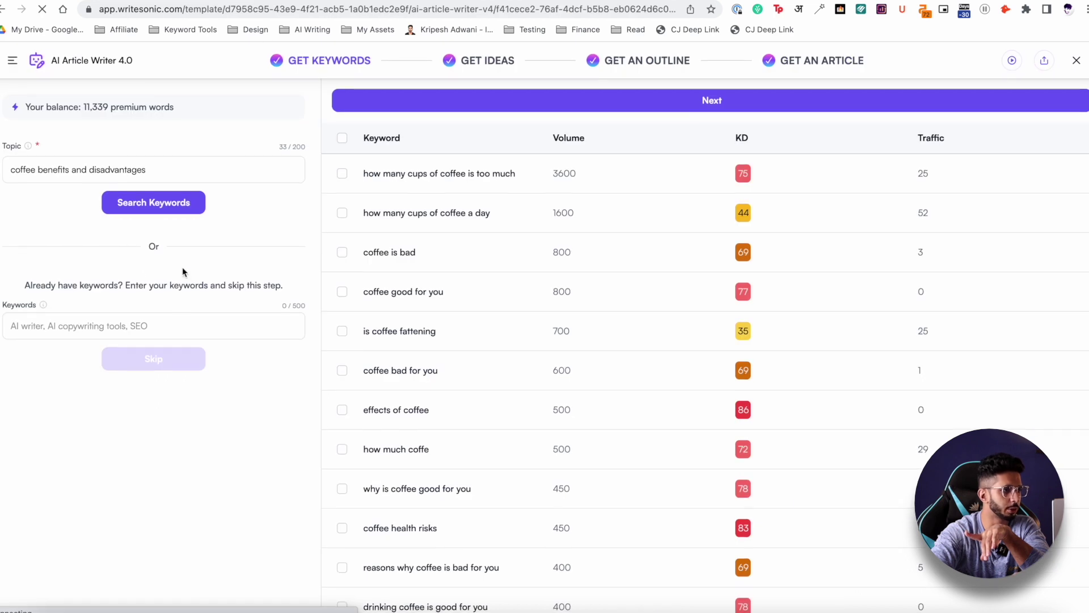
- Review the suggested keywords with their volume, KD and traffic for the topic "coffee benefits and disadvantages"
left_click_drag(51, 170, 189, 174)
left_click(189, 175)
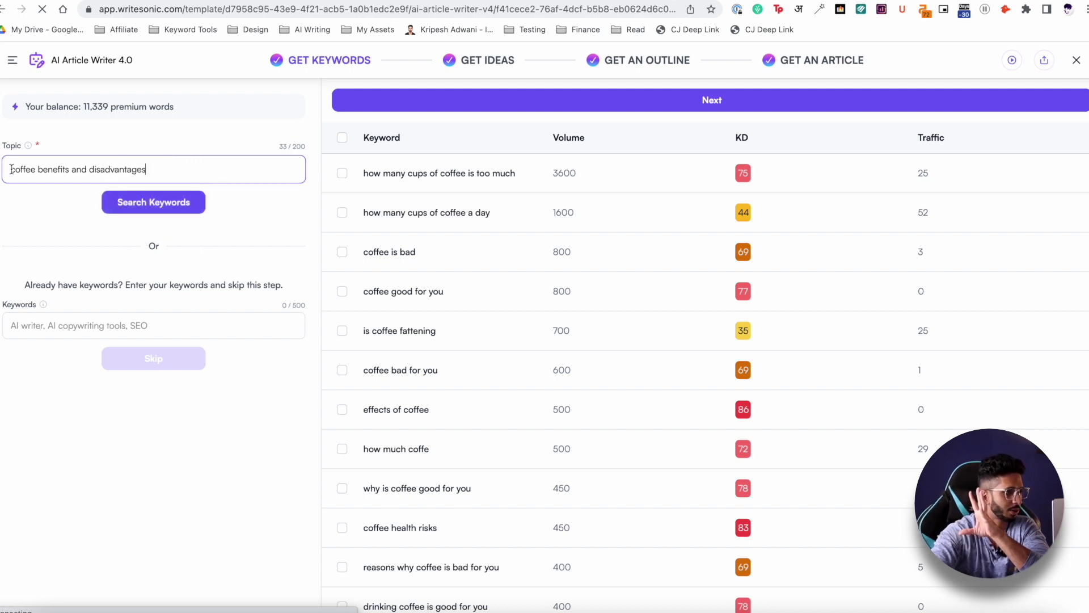
scroll(464, 295, "down", 5)
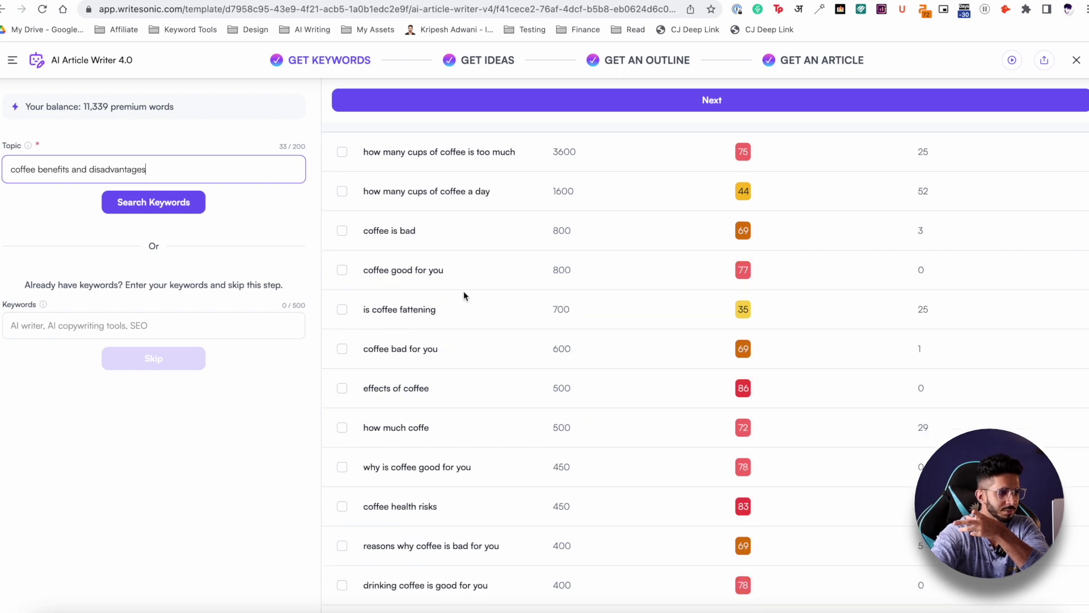
scroll(464, 296, "down", 5)
scroll(463, 296, "up", 10)
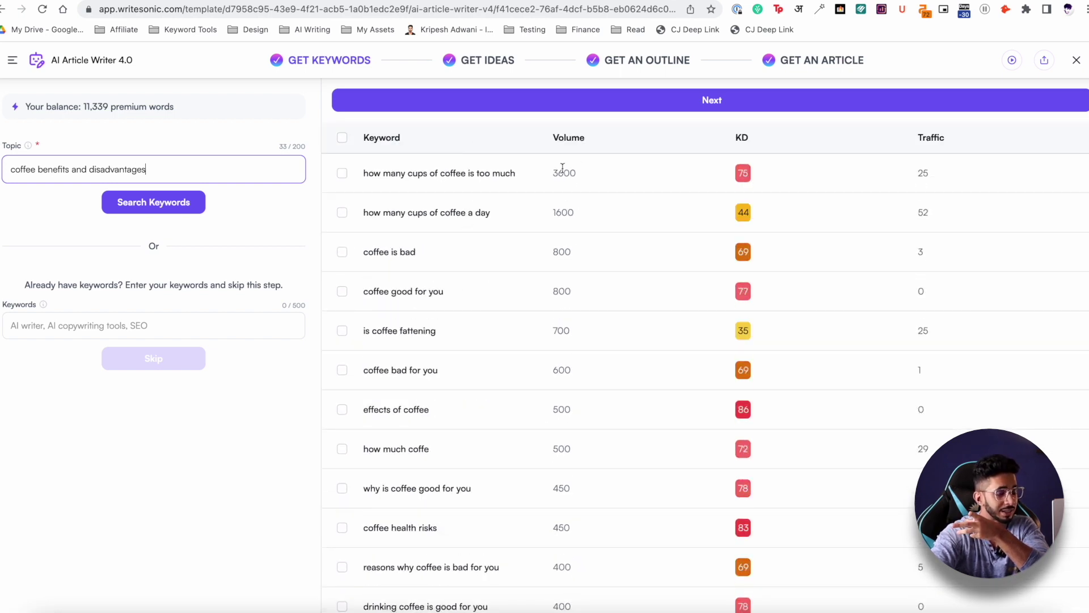
- Select keywords such as "is coffee fattening", "coffee health risks" and "reasons why coffee is bad for you", and continue to the article ideas
left_click_drag(563, 170, 732, 173)
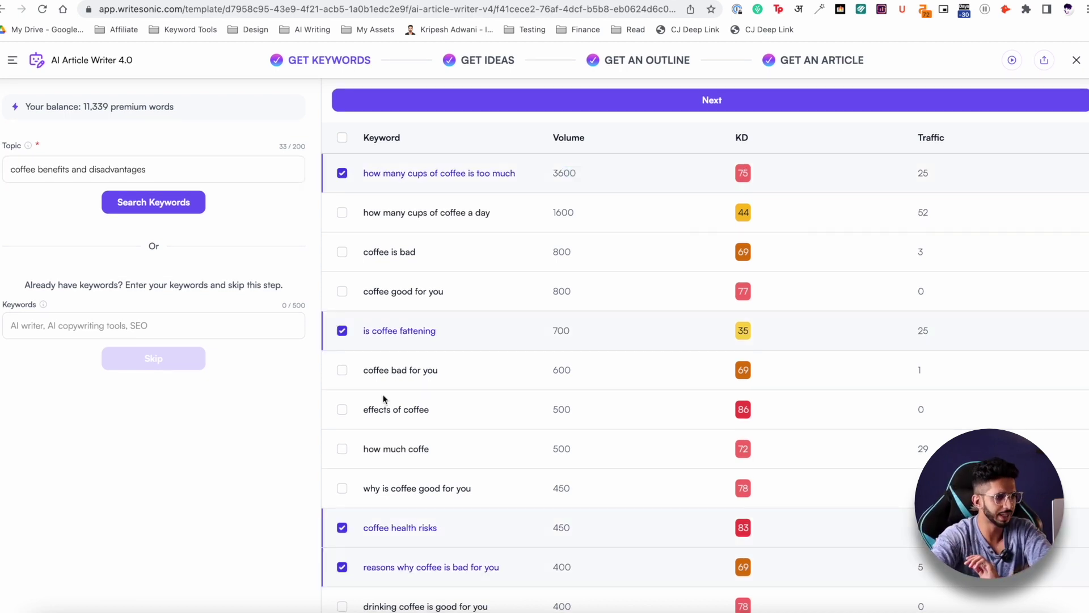
scroll(382, 397, "down", 4)
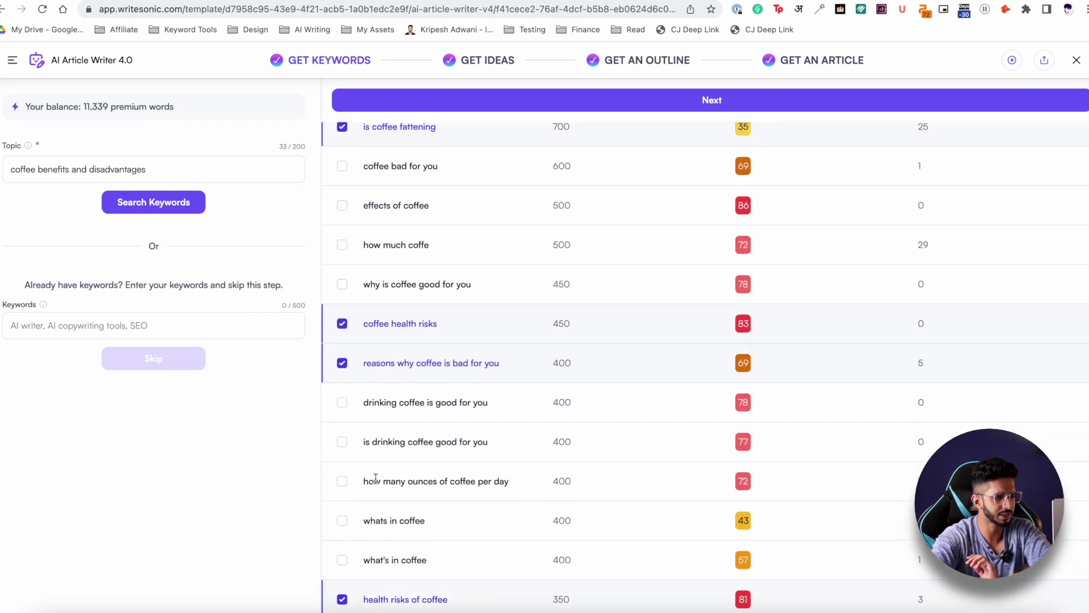
scroll(382, 396, "up", 4)
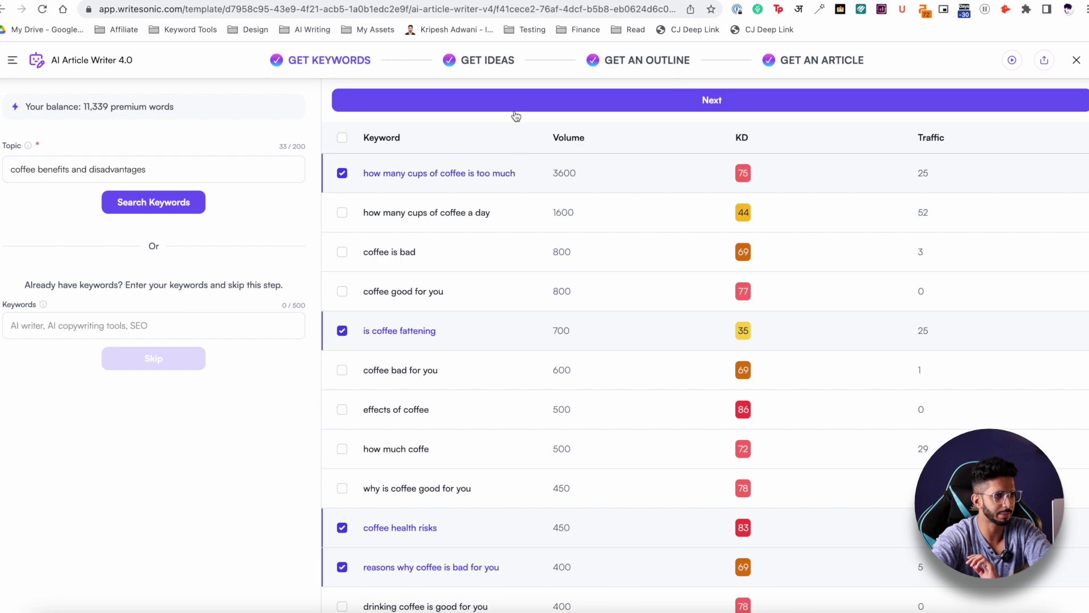
left_click(515, 102)
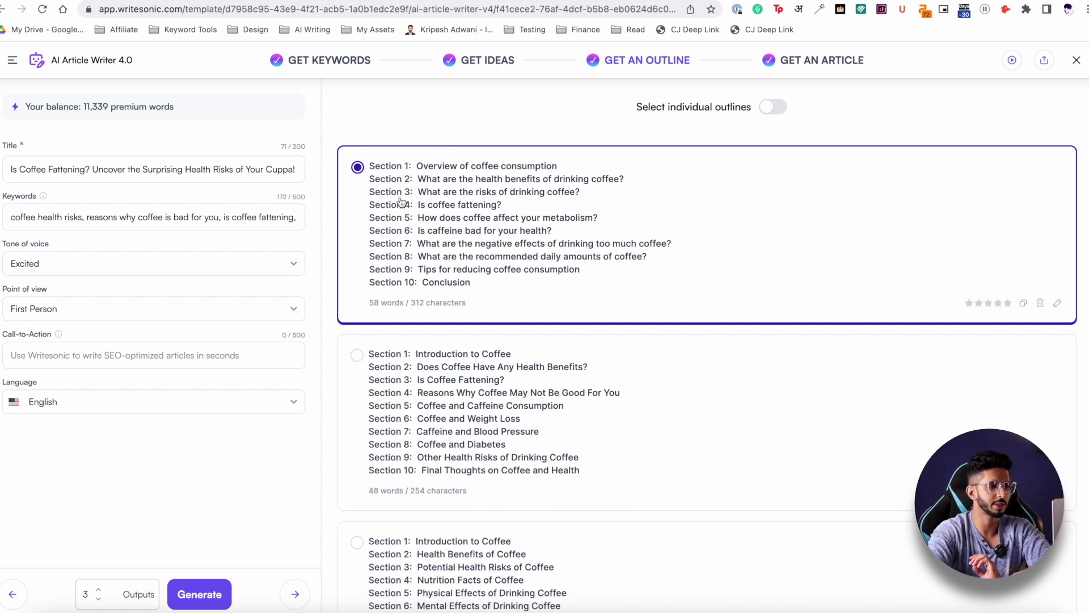
- Look through the generated outlines, switching individual outline selection on to view the separate sections and off again
scroll(426, 215, "down", 2)
scroll(428, 218, "up", 2)
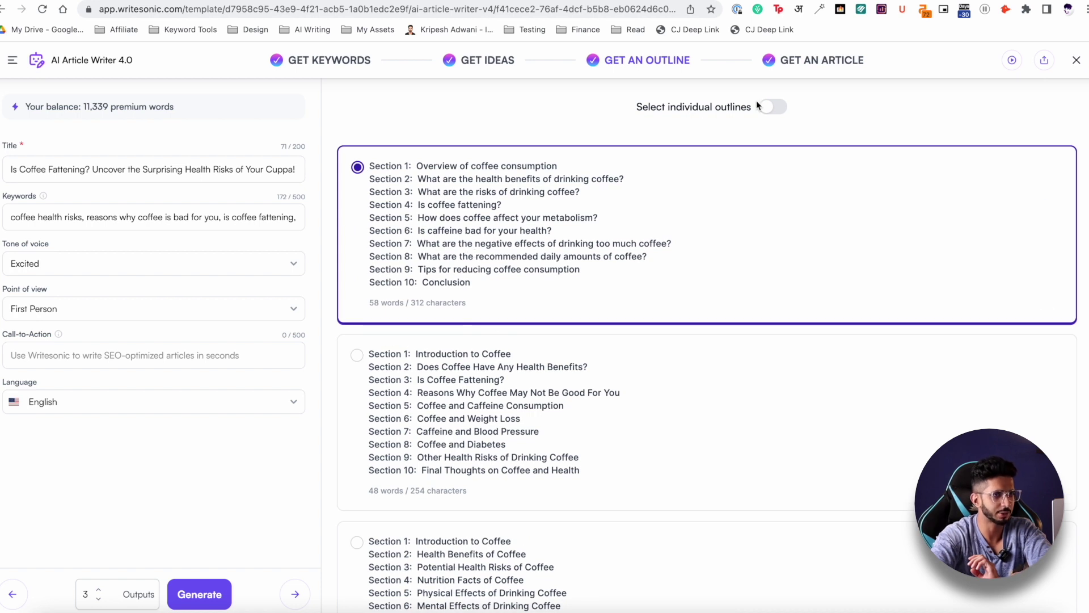
left_click(783, 107)
scroll(438, 278, "down", 9)
scroll(437, 277, "up", 9)
left_click(774, 108)
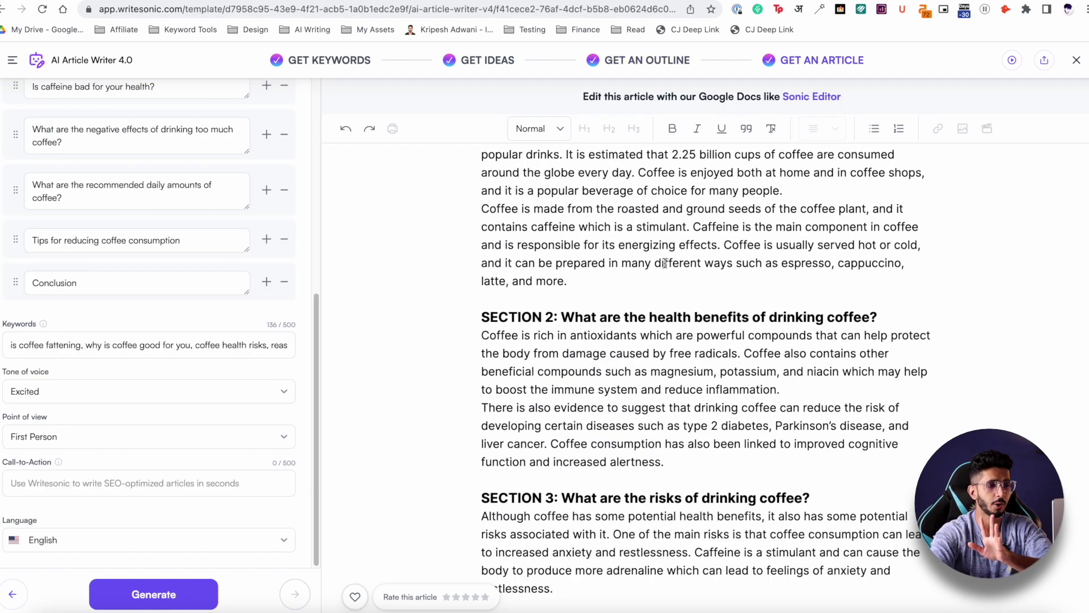
- Examine the generated coffee article from its title and introduction through the individual sections
scroll(665, 263, "down", 4)
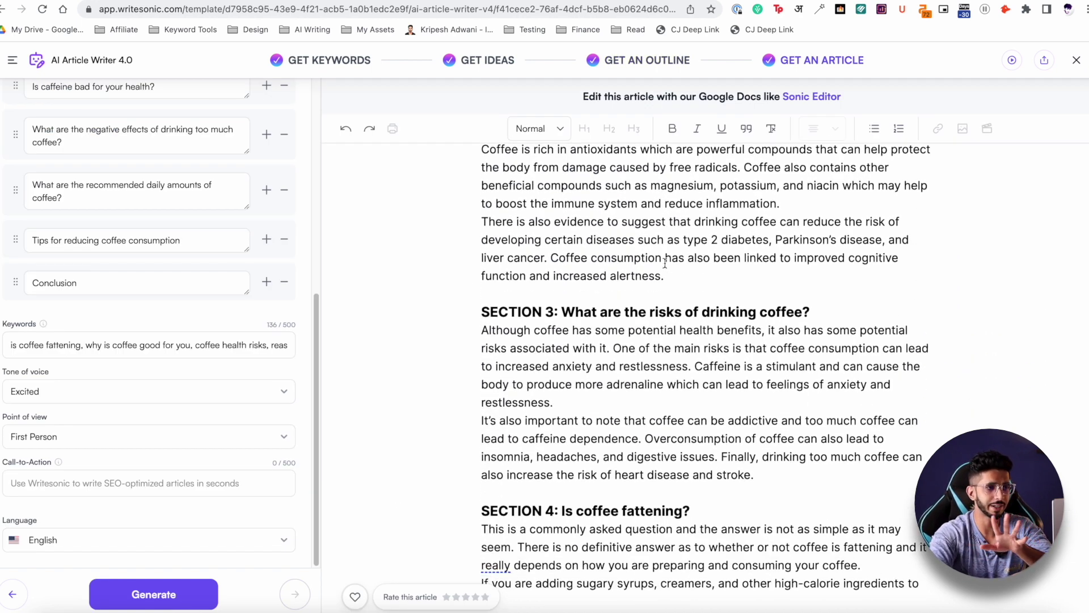
key("ctrl+a")
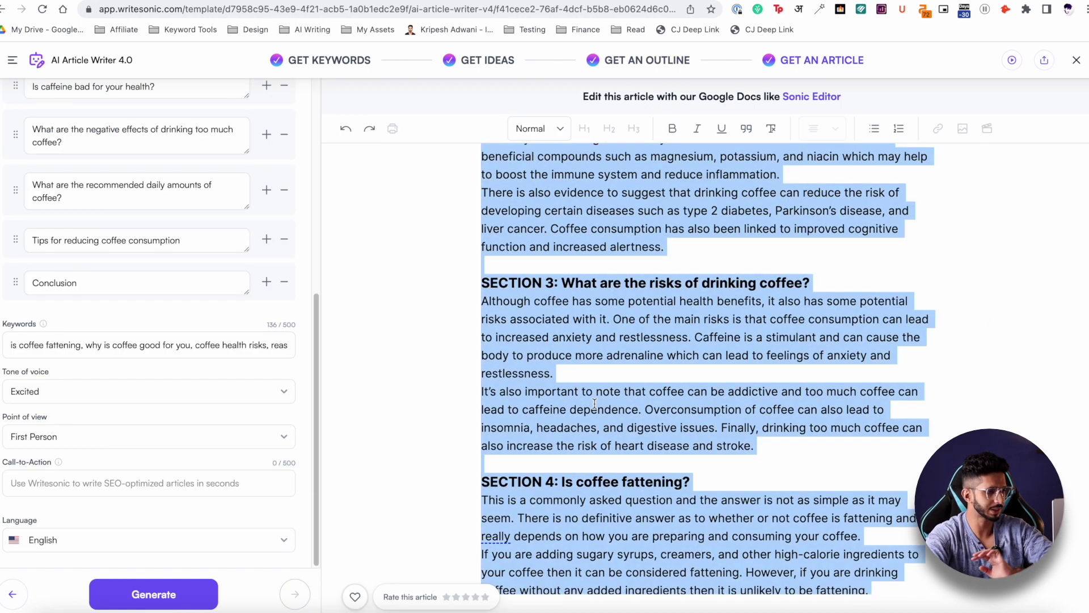
scroll(594, 403, "down", 5)
scroll(595, 403, "up", 20)
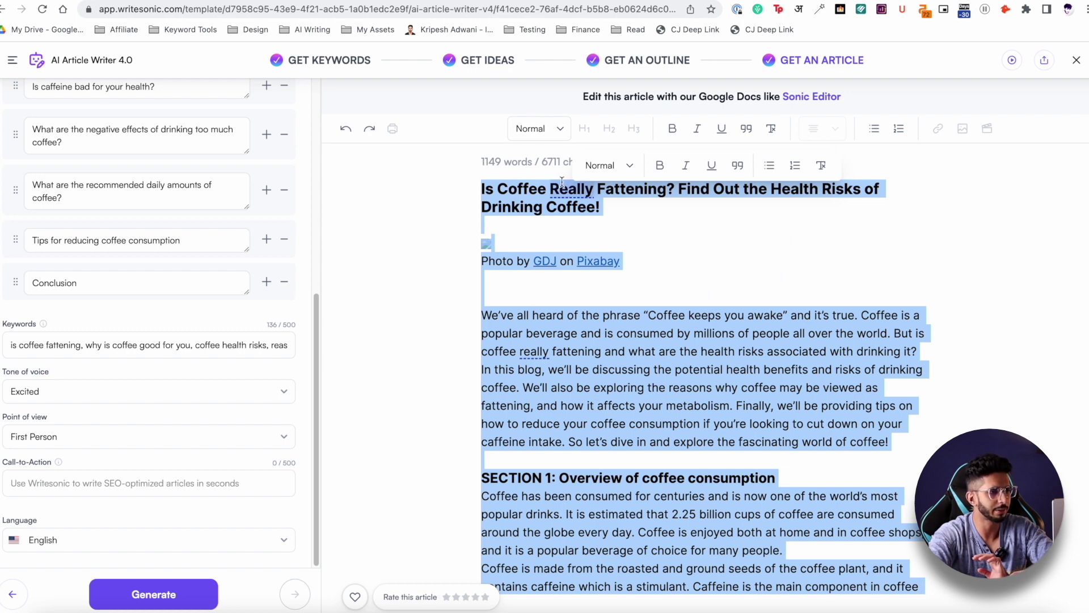
scroll(512, 166, "down", 4)
left_click(527, 349)
scroll(527, 349, "down", 9)
scroll(526, 350, "down", 10)
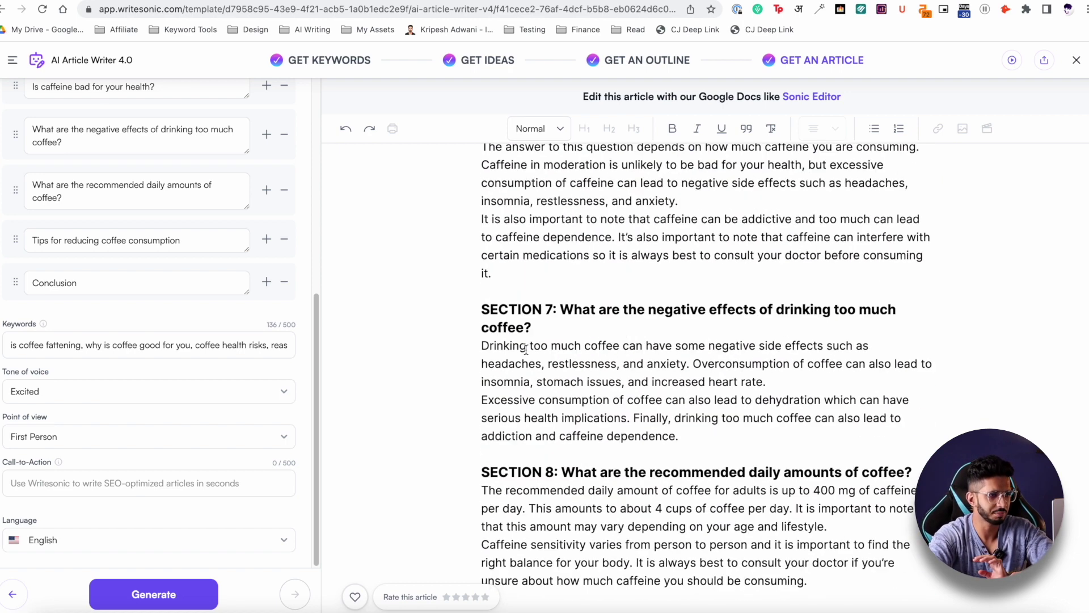
scroll(527, 350, "up", 10)
scroll(526, 349, "up", 8)
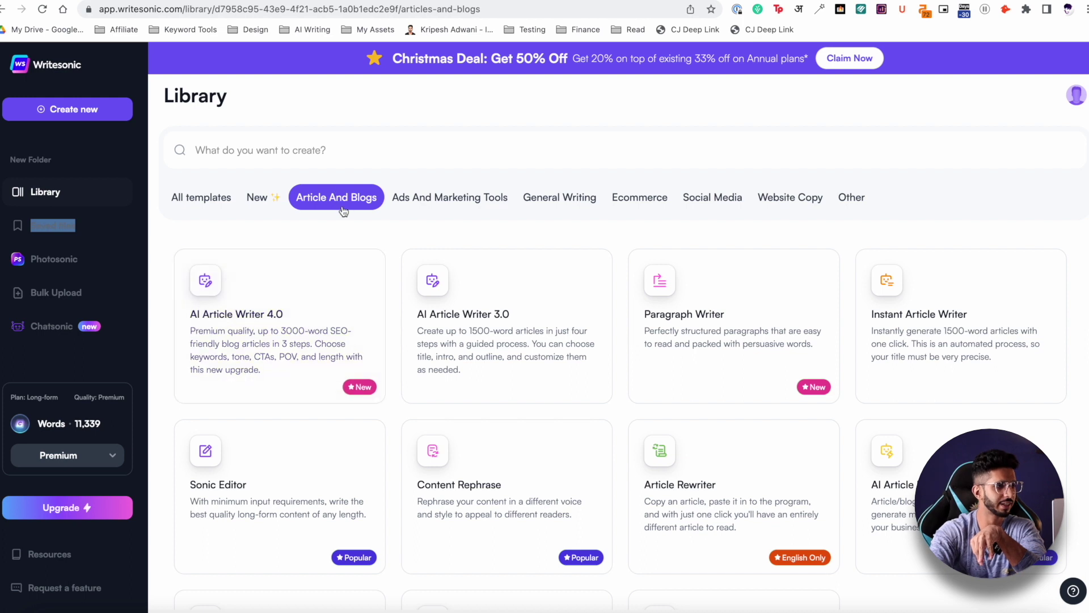
- Browse the Article And Blogs templates, open Paragraph Writer and examine its topic "How ChatGPT is changing the game"
scroll(329, 359, "down", 3)
scroll(330, 360, "up", 2)
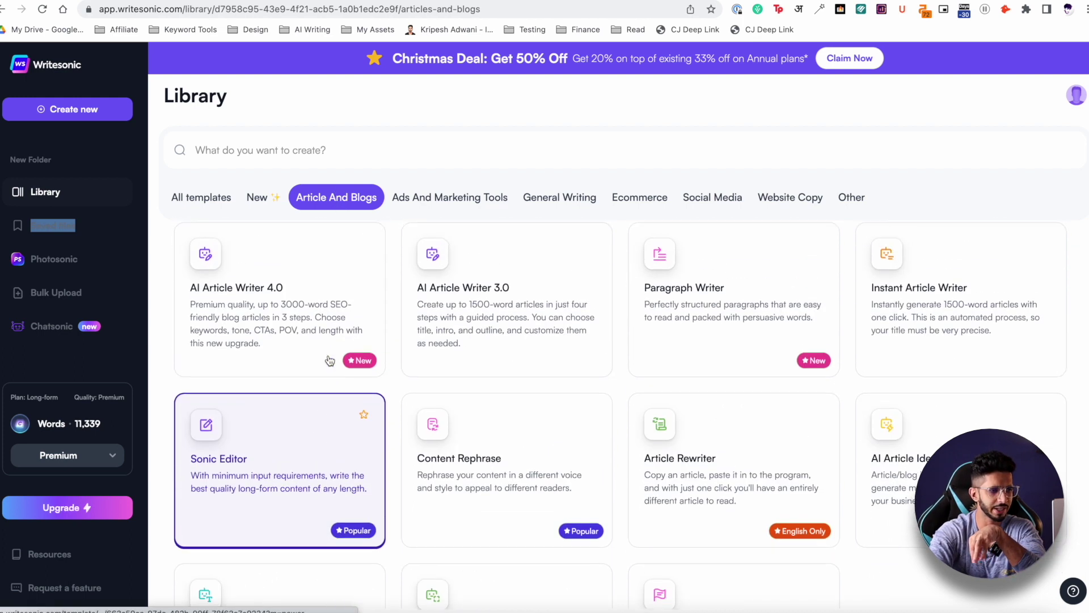
scroll(329, 359, "up", 1)
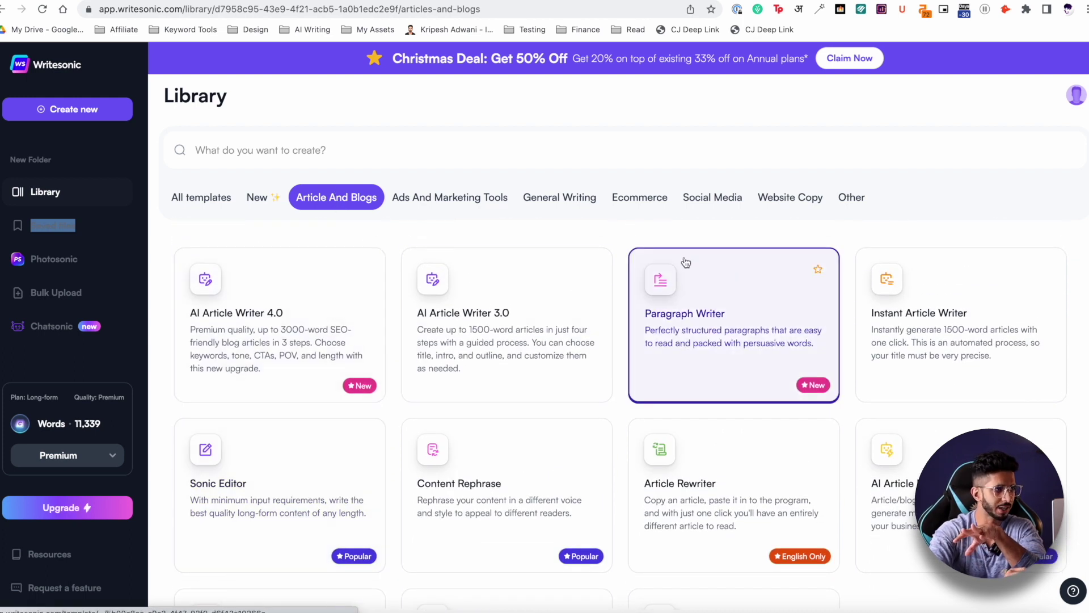
left_click(686, 262)
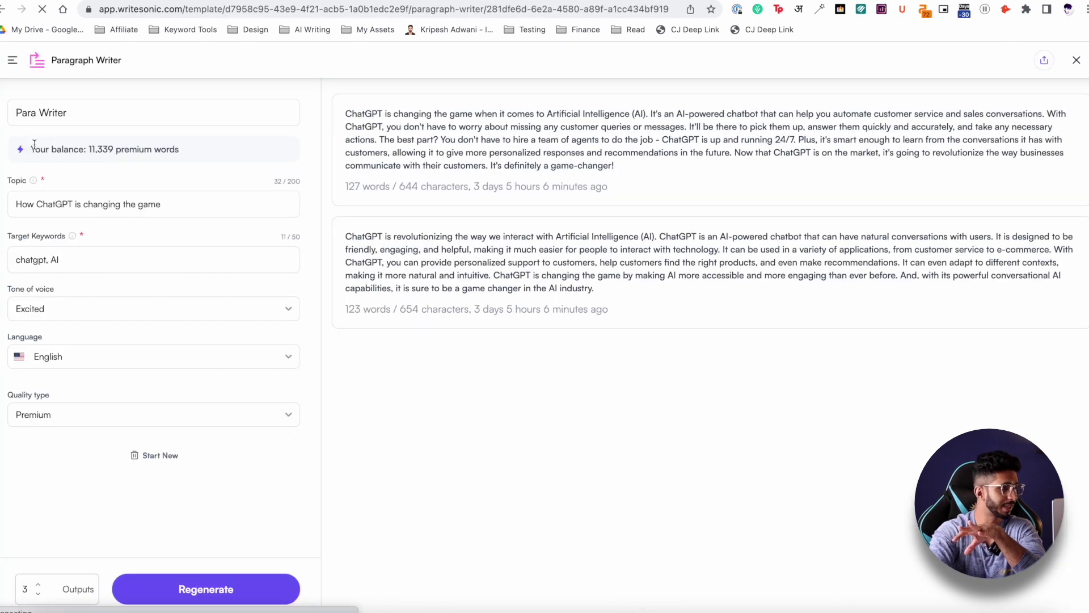
left_click_drag(22, 201, 192, 203)
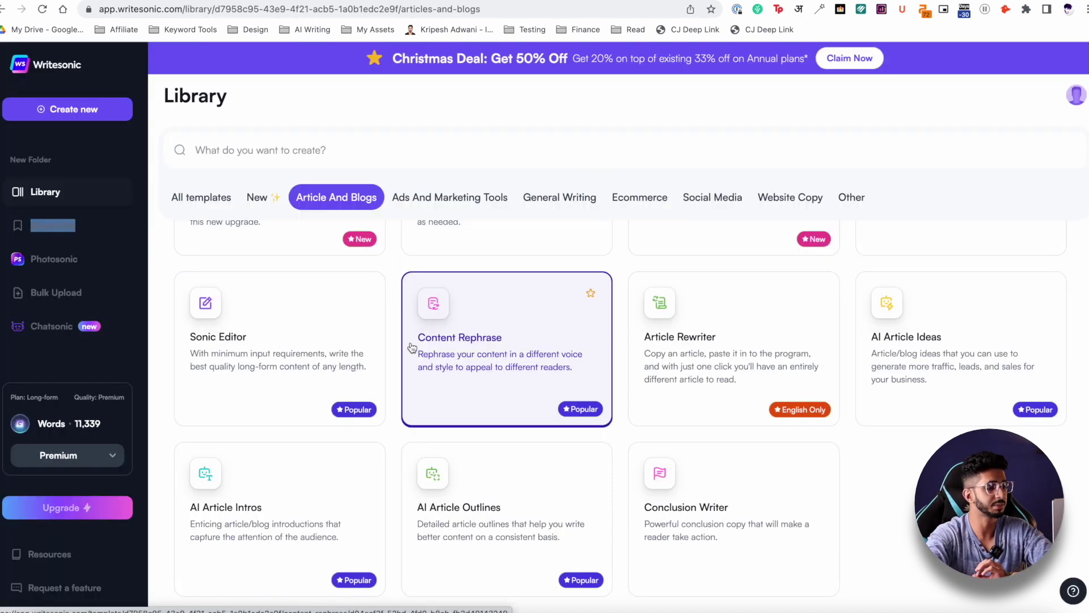
- Open the Content Rephrase template to view its rephrased outputs, and return to the Article And Blogs templates
left_click(431, 340)
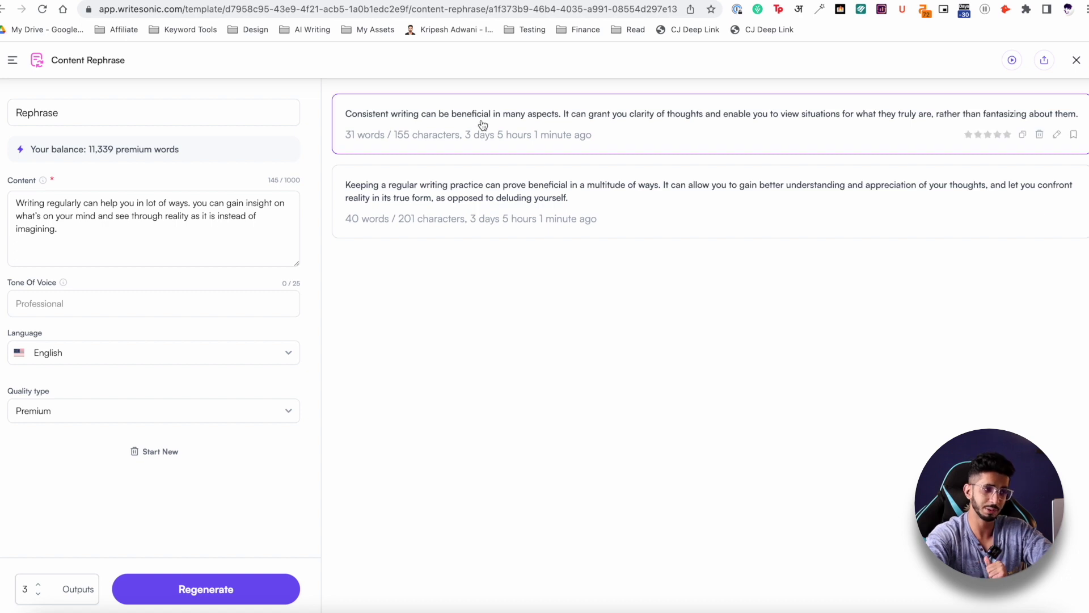
key("alt+Left")
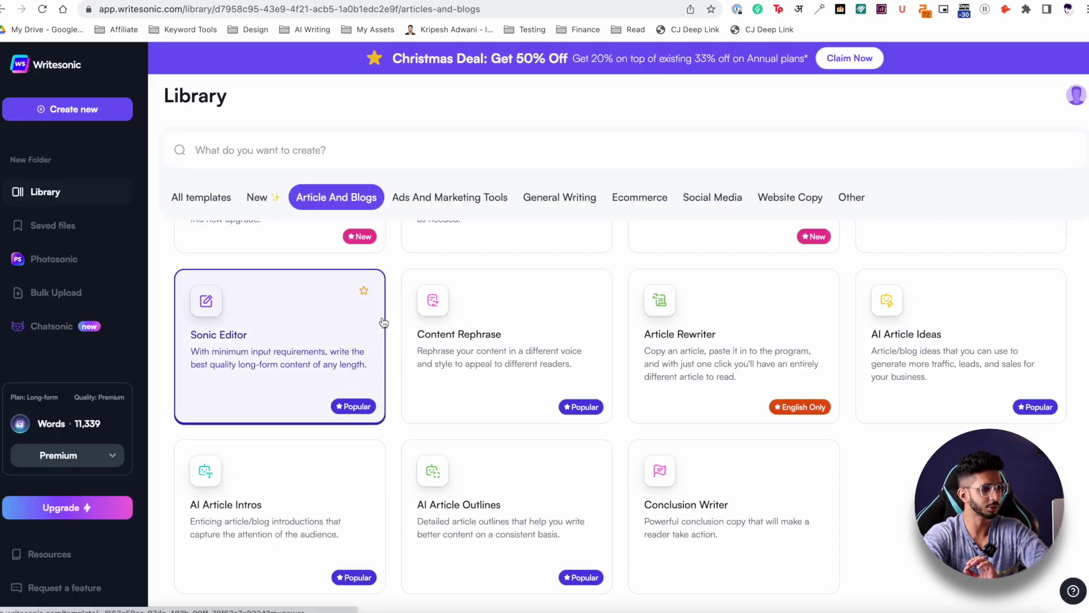
scroll(395, 362, "up", 3)
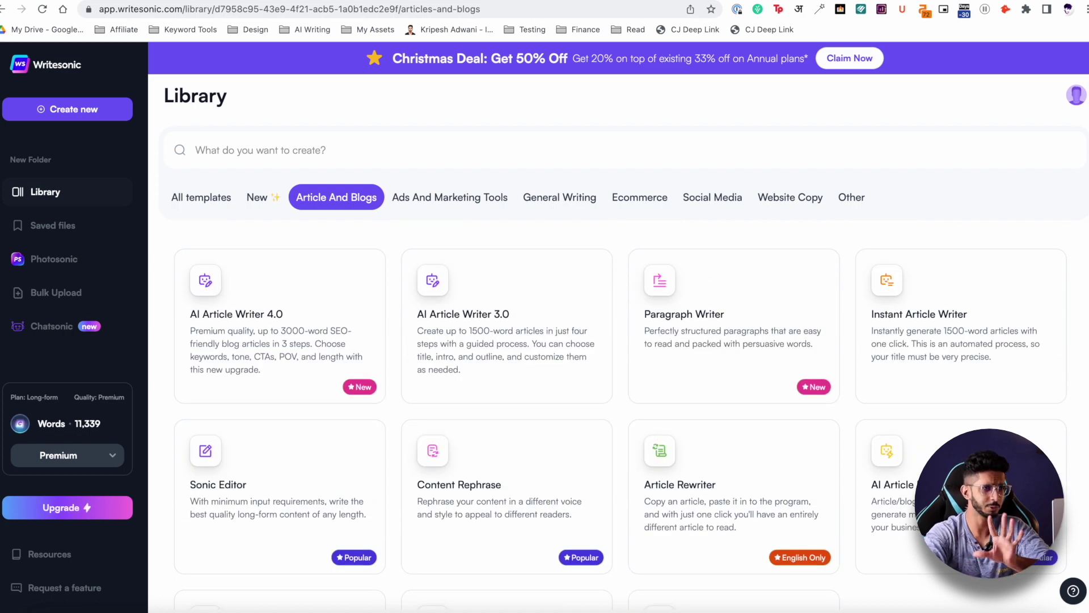
- Switch to the Writesonic review blog post and read through its article writer, article ideas and intro examples
key("ctrl+Tab")
scroll(316, 295, "up", 1)
scroll(316, 295, "down", 20)
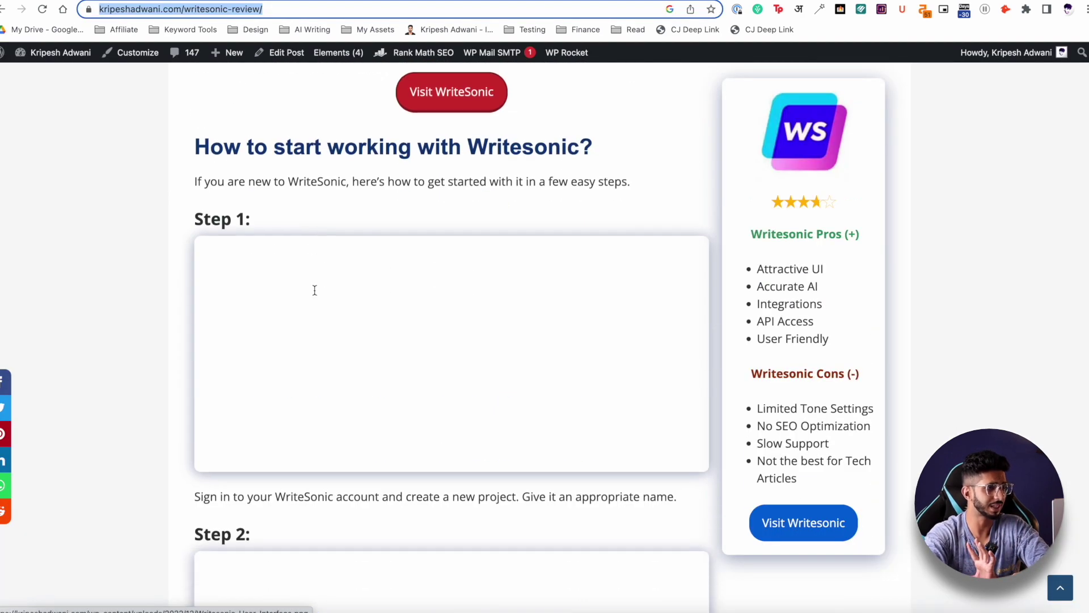
scroll(314, 289, "down", 15)
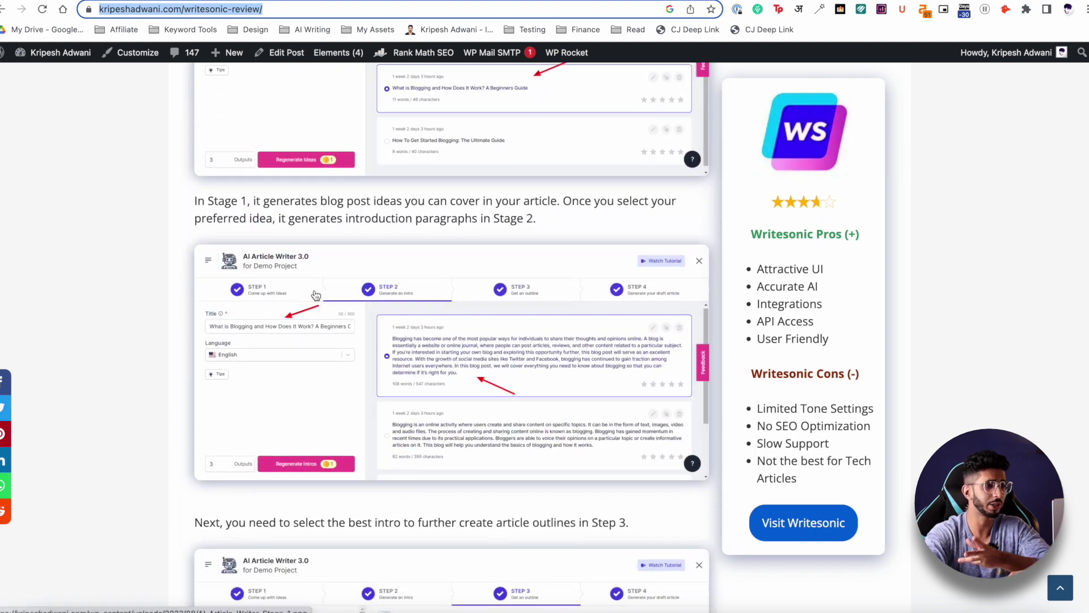
scroll(316, 295, "down", 15)
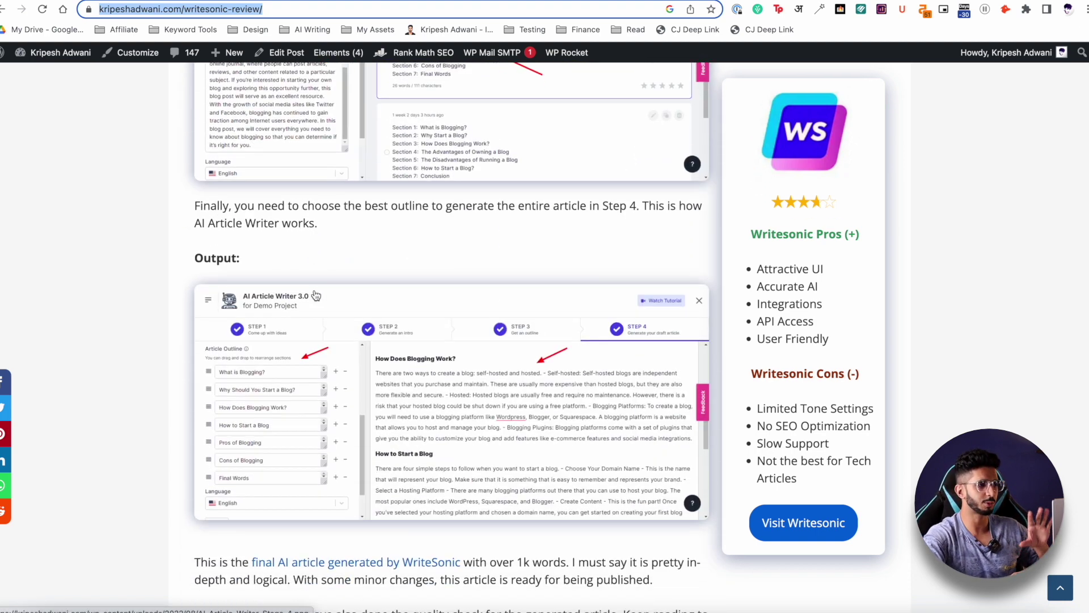
scroll(316, 293, "down", 13)
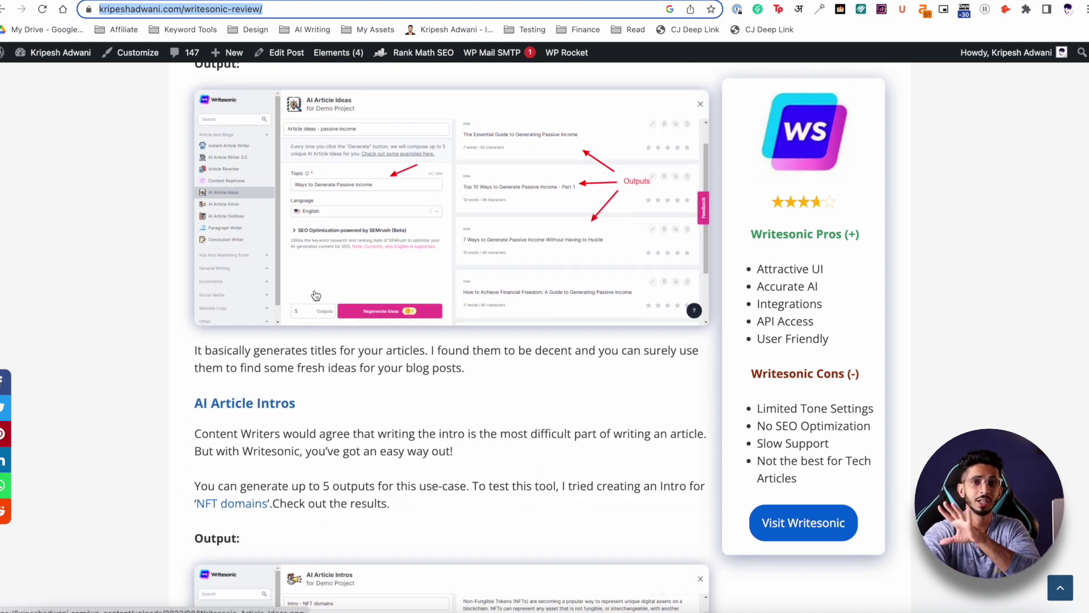
scroll(316, 294, "down", 12)
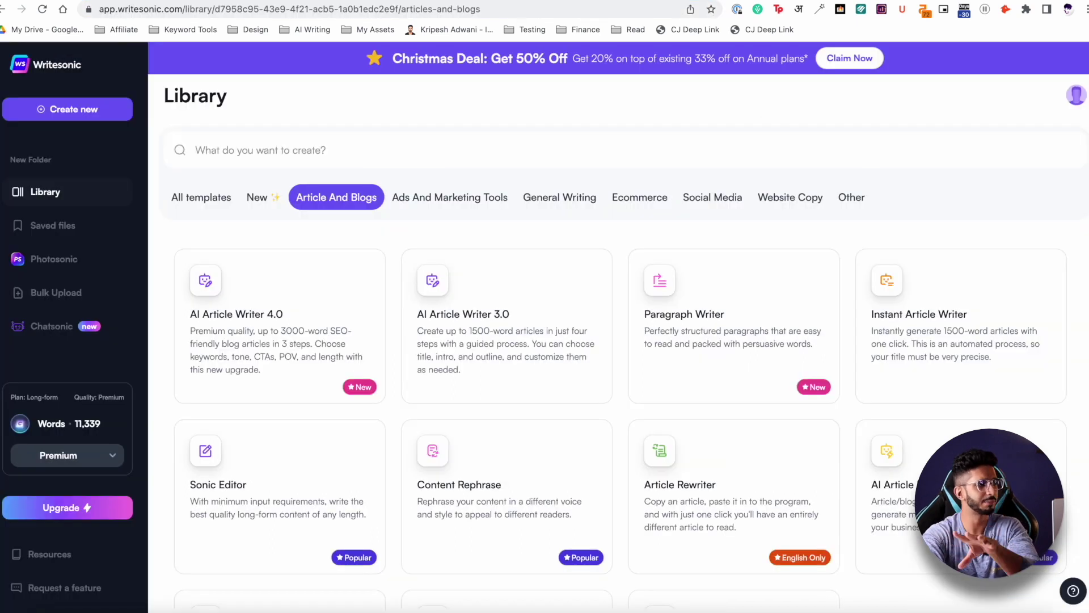
- Examine the Facebook Ads and the App and SMS Notifications templates from the Ads And Marketing Tools category
scroll(391, 262, "down", 3)
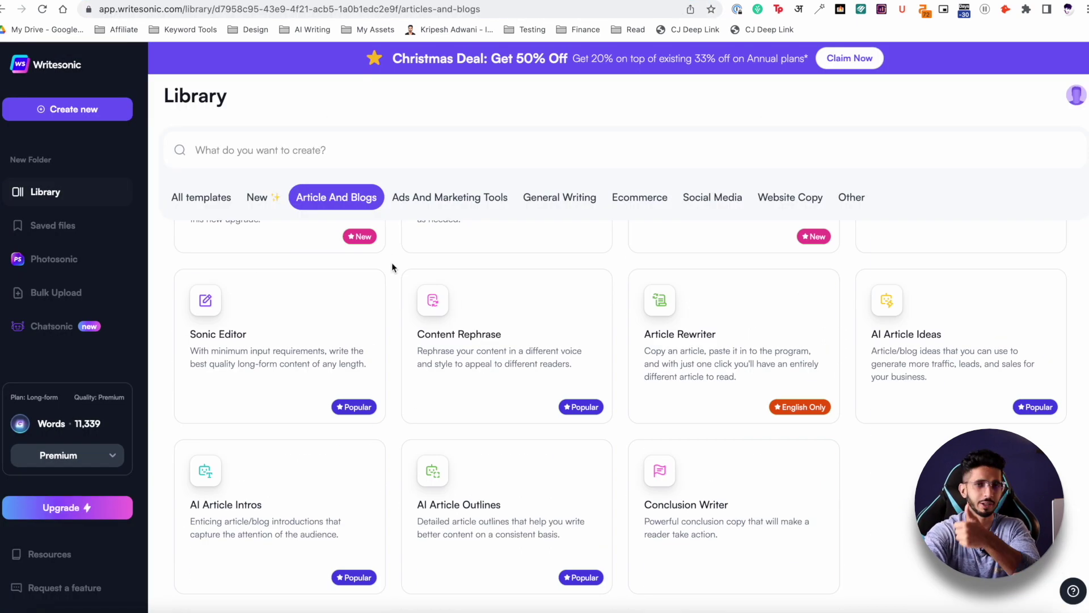
left_click(436, 197)
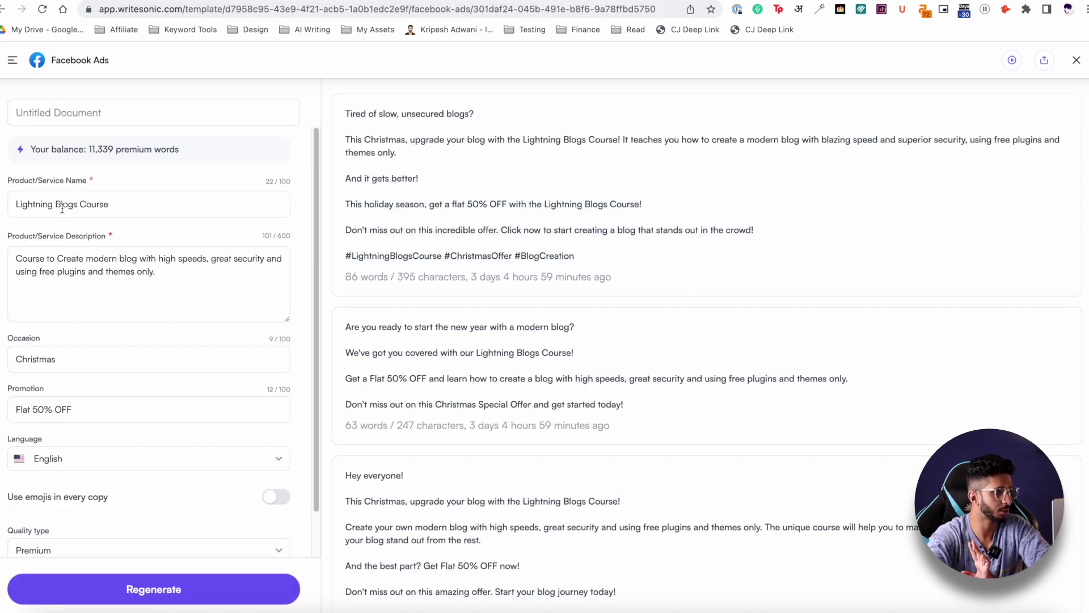
left_click_drag(38, 272, 175, 275)
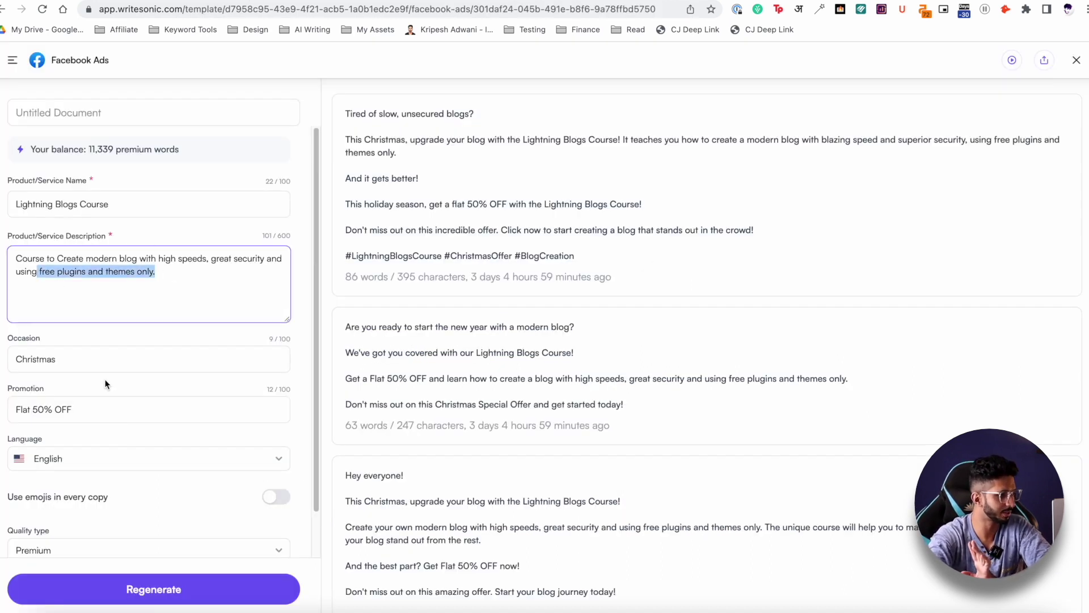
scroll(74, 419, "down", 1)
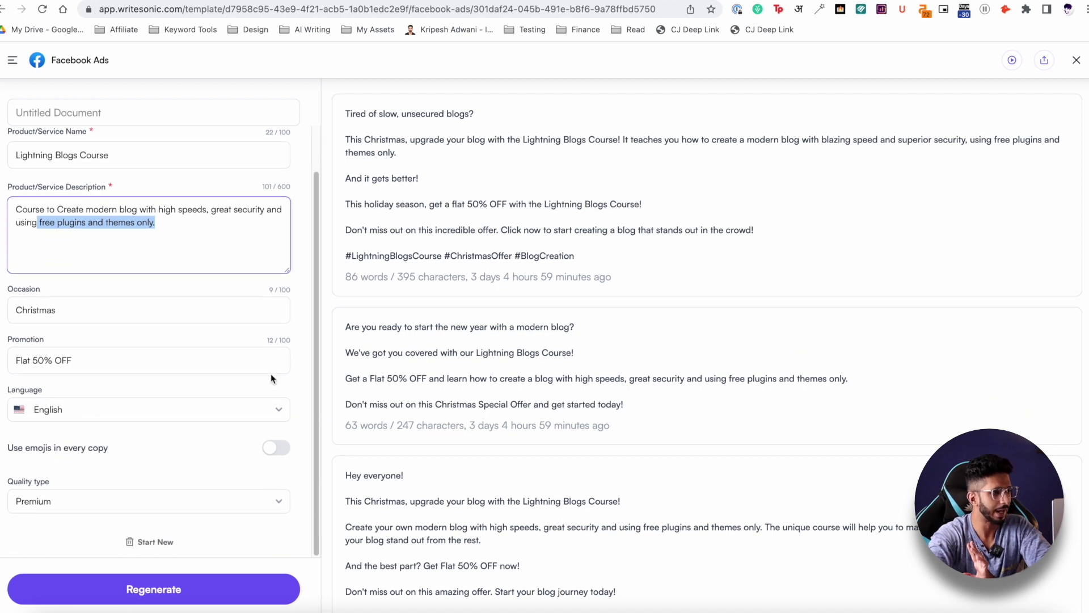
scroll(473, 218, "down", 1)
scroll(472, 219, "up", 1)
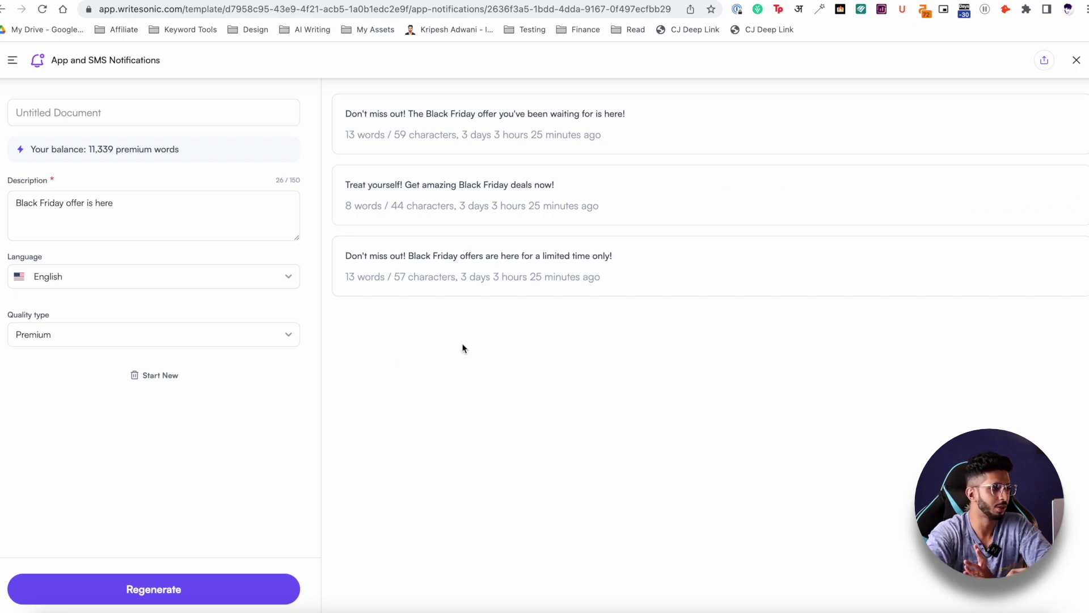
left_click(58, 226)
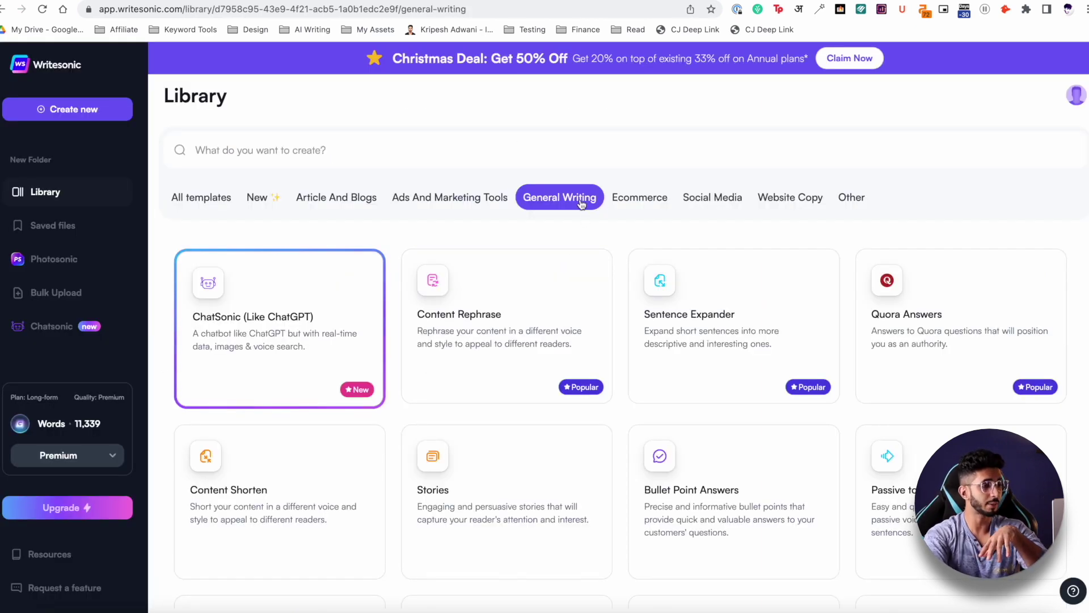
- Browse the full list of General Writing templates in the library
scroll(359, 363, "down", 7)
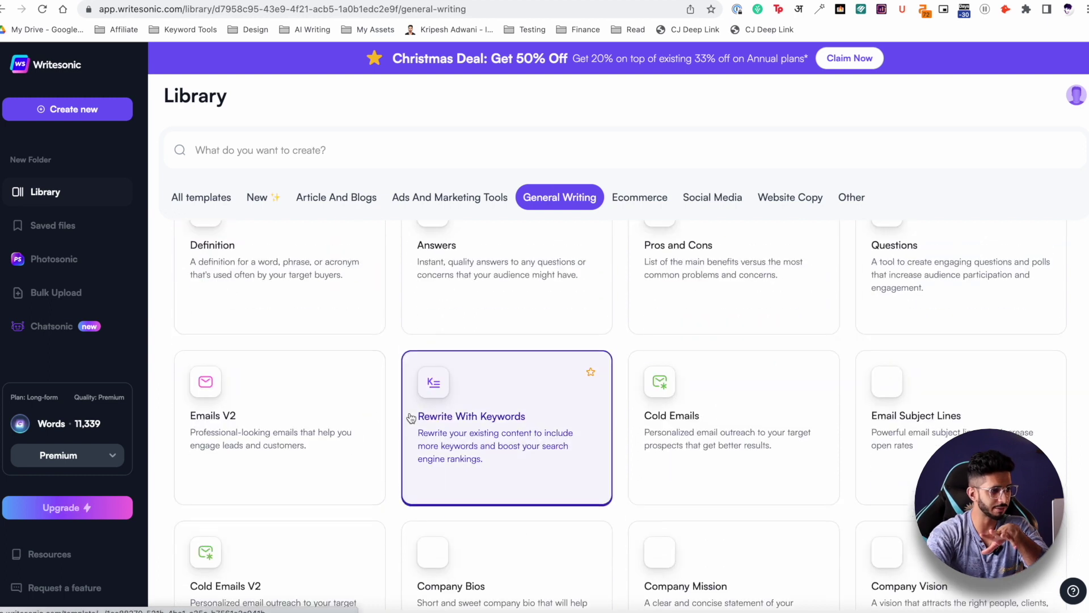
scroll(410, 417, "down", 4)
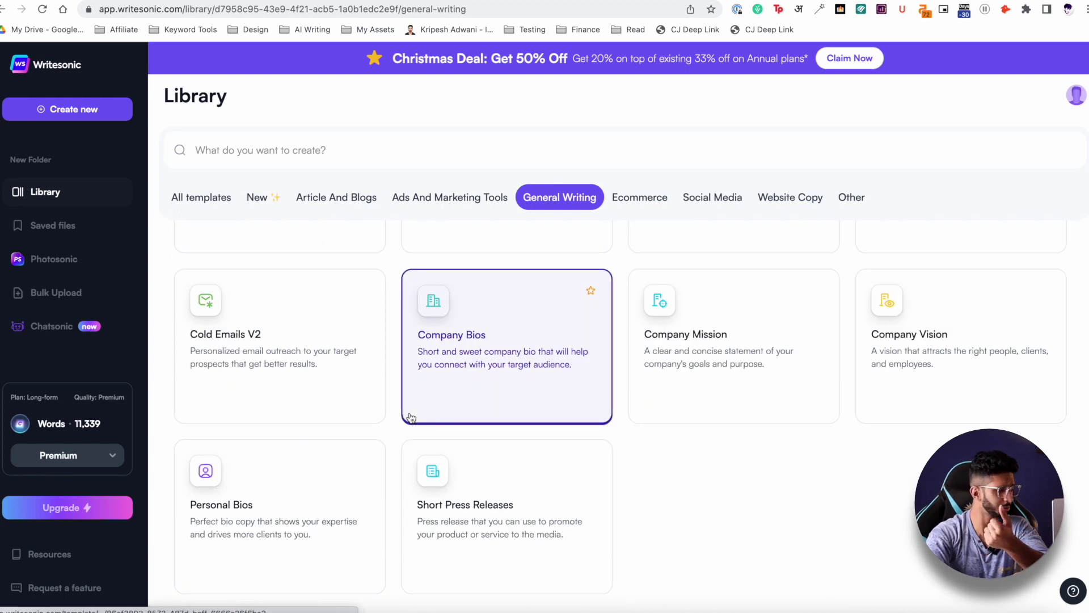
scroll(410, 417, "up", 10)
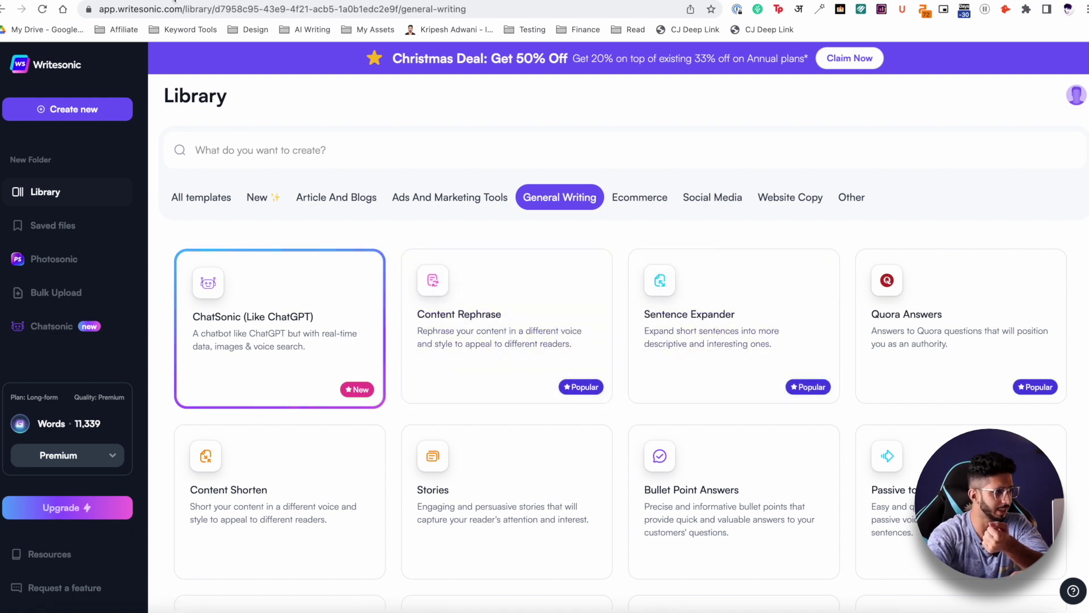
- Open the Quora Answers template, read its question, information and generated answers on Budget Travel Tips in Europe, and return to the General Writing templates
key("super+bracketright")
left_click_drag(21, 203, 141, 198)
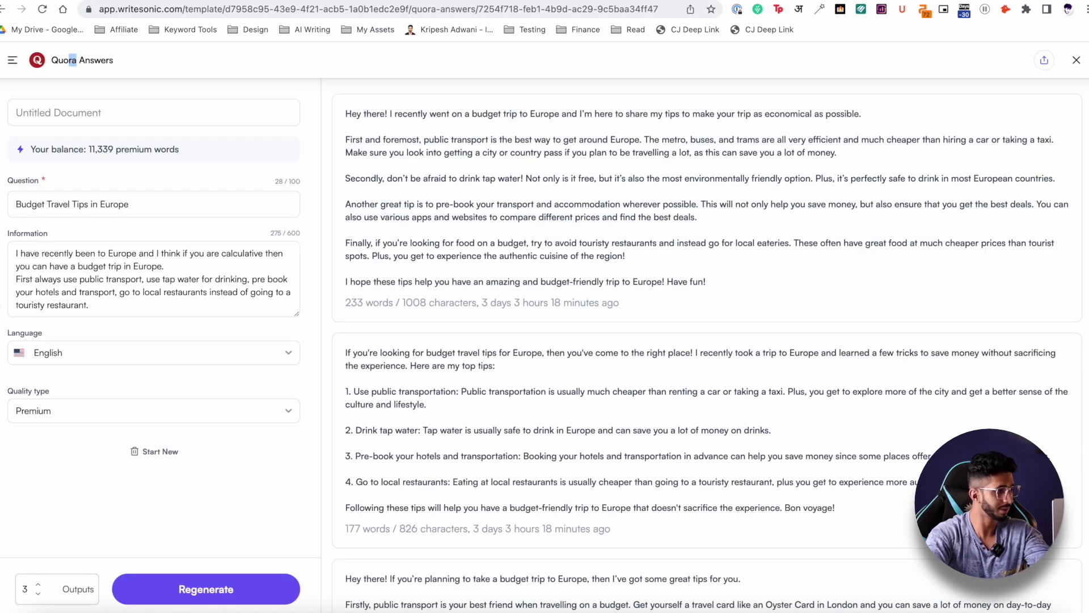
left_click_drag(15, 205, 211, 214)
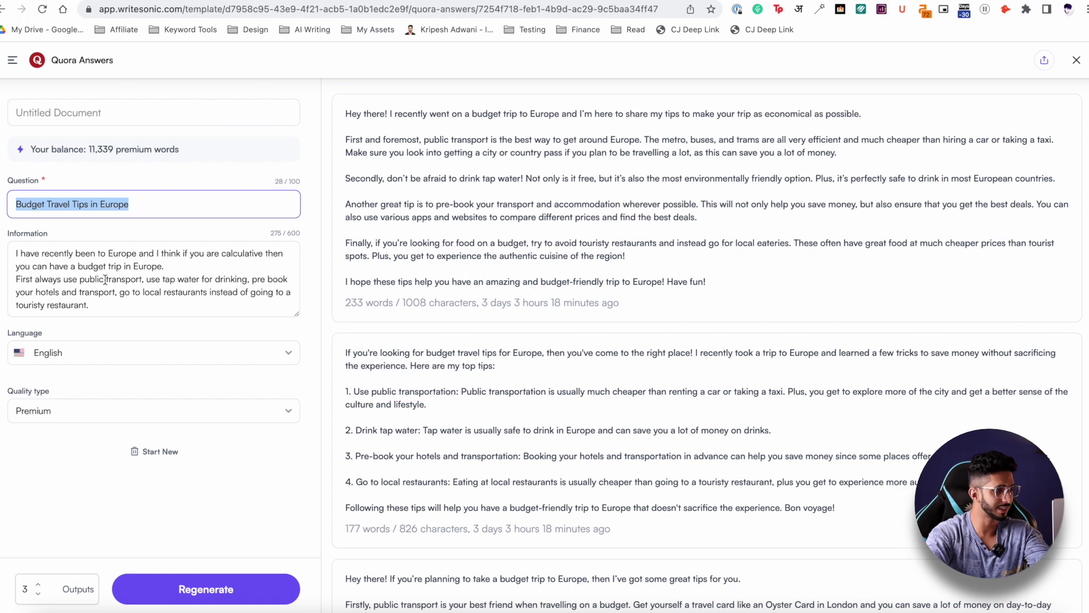
left_click_drag(106, 279, 144, 310)
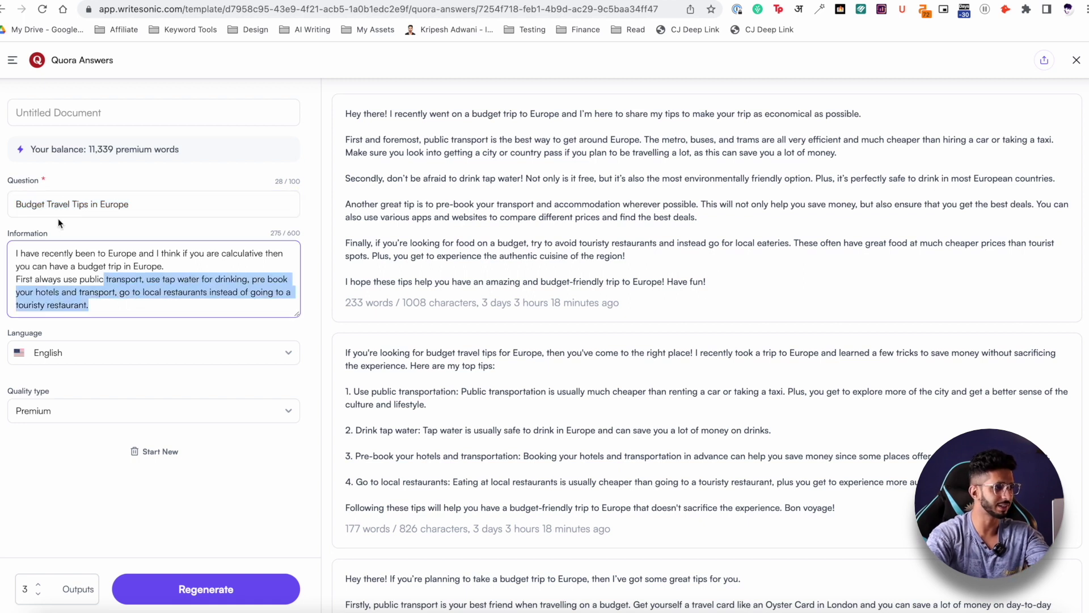
key("Right")
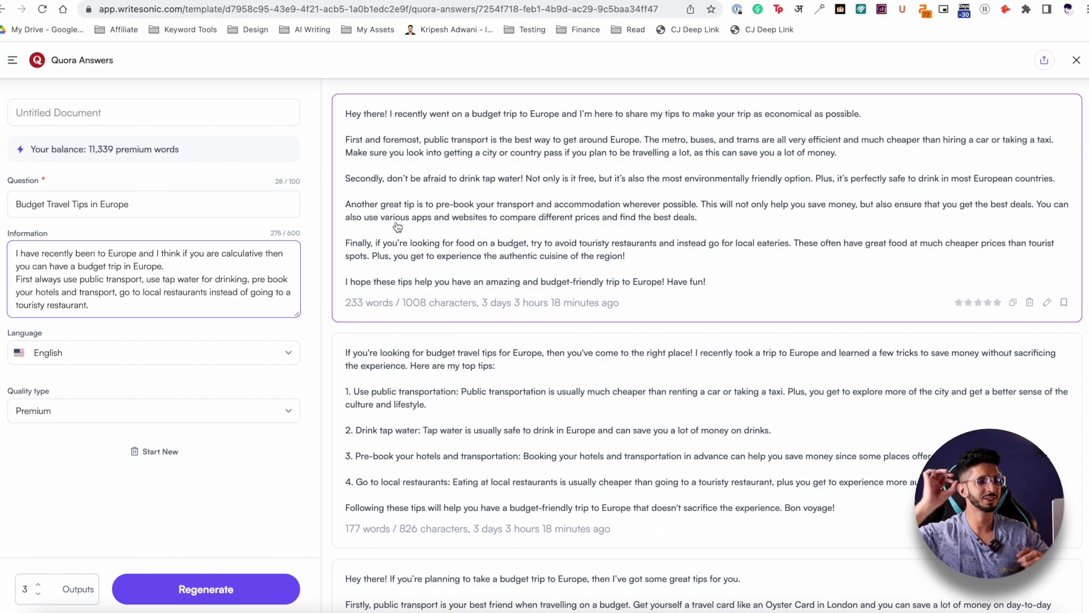
scroll(398, 227, "down", 4)
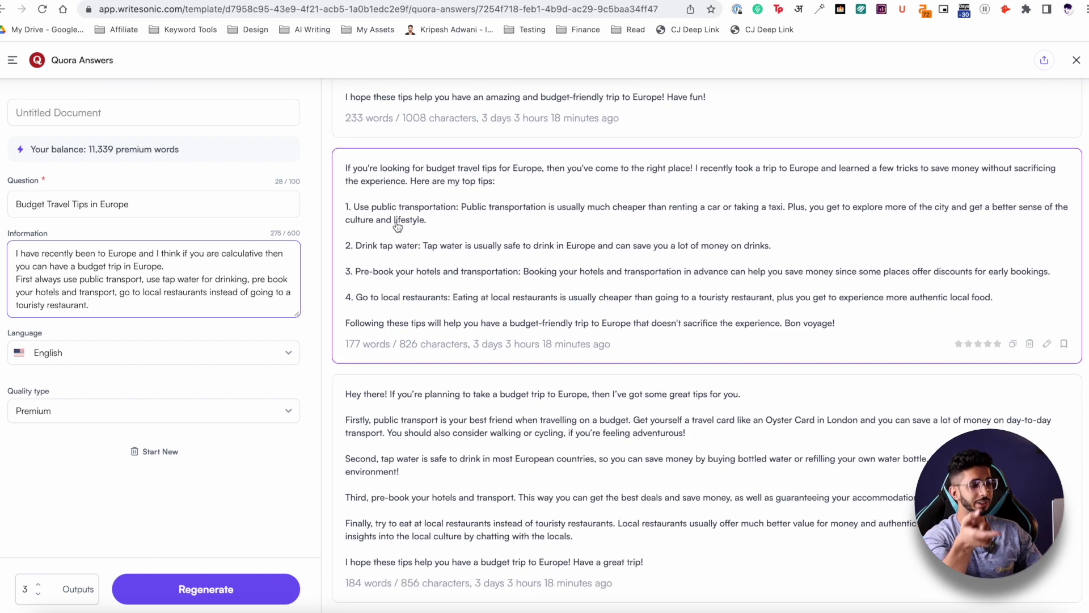
scroll(398, 227, "down", 1)
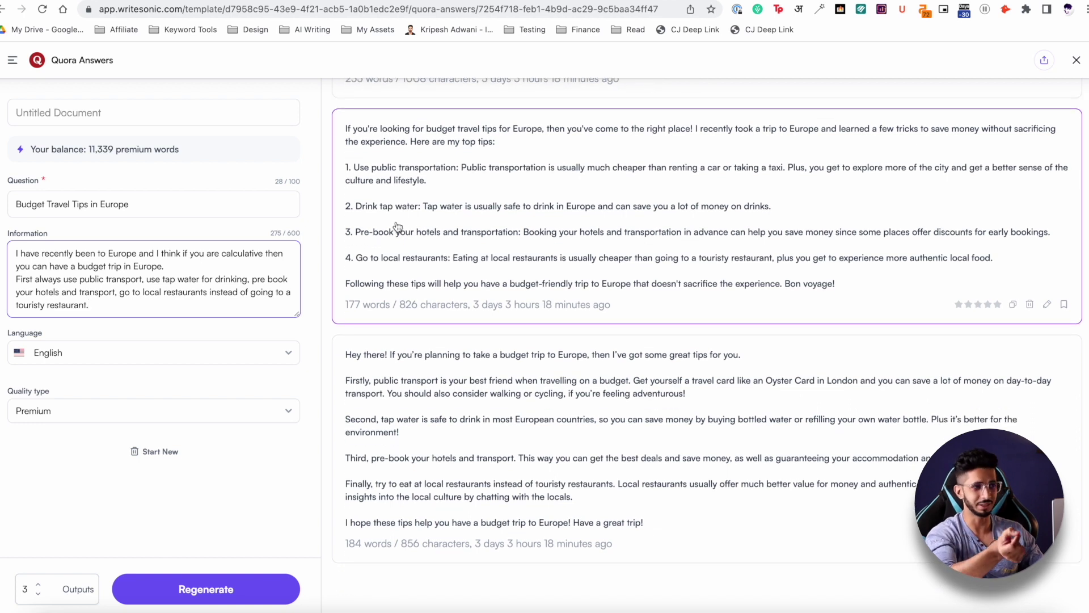
scroll(398, 227, "up", 5)
left_click(3, 9)
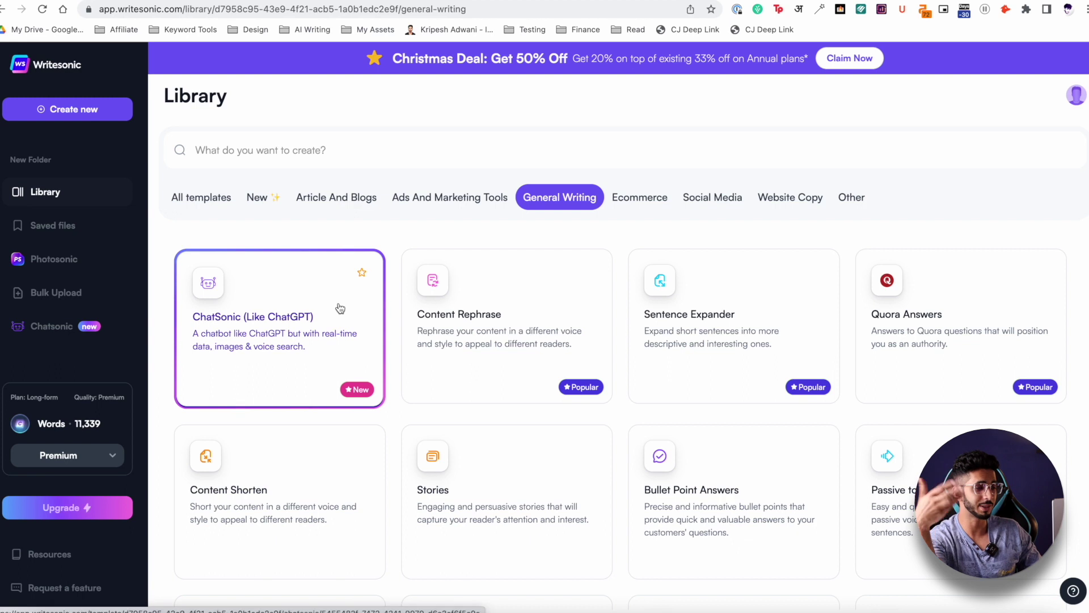
- Open the Content Shorten template, compare its VPN source text with the shortened outputs, and return to the library
scroll(340, 308, "down", 1)
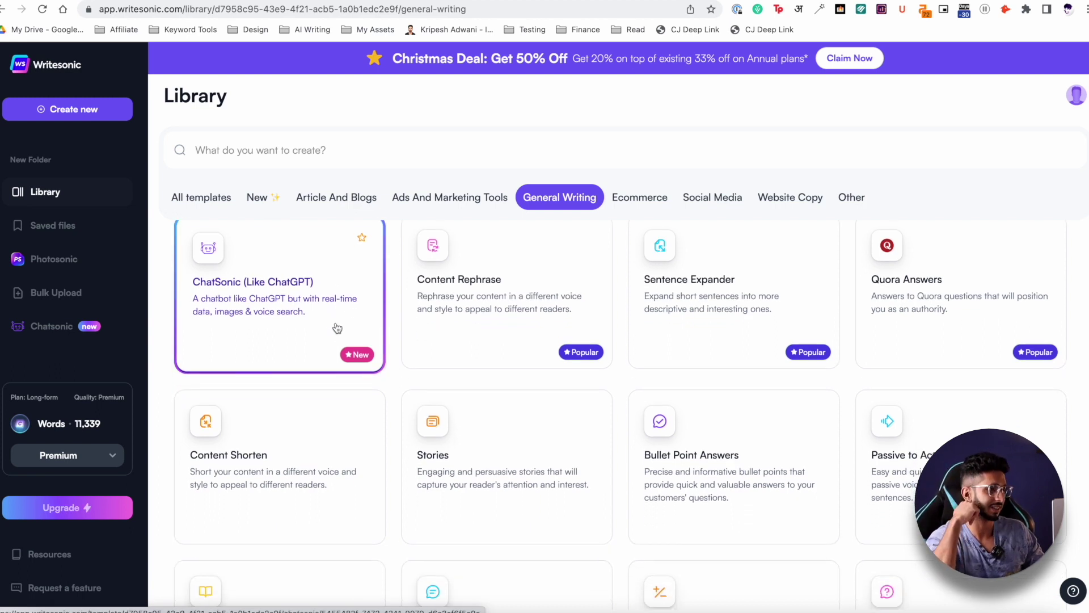
scroll(336, 324, "down", 1)
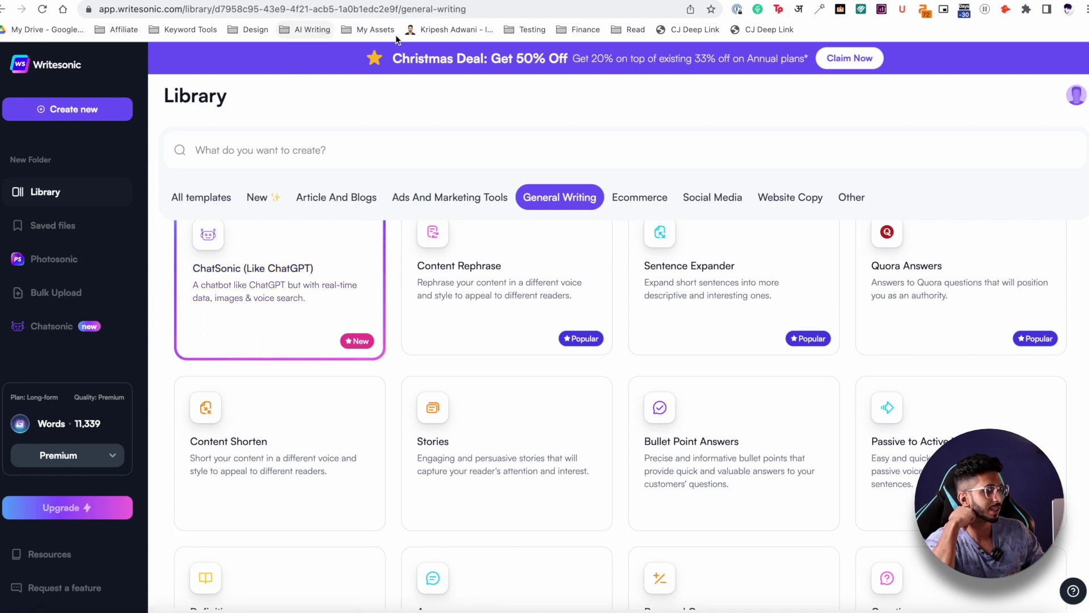
scroll(473, 313, "down", 1)
scroll(473, 313, "down", 5)
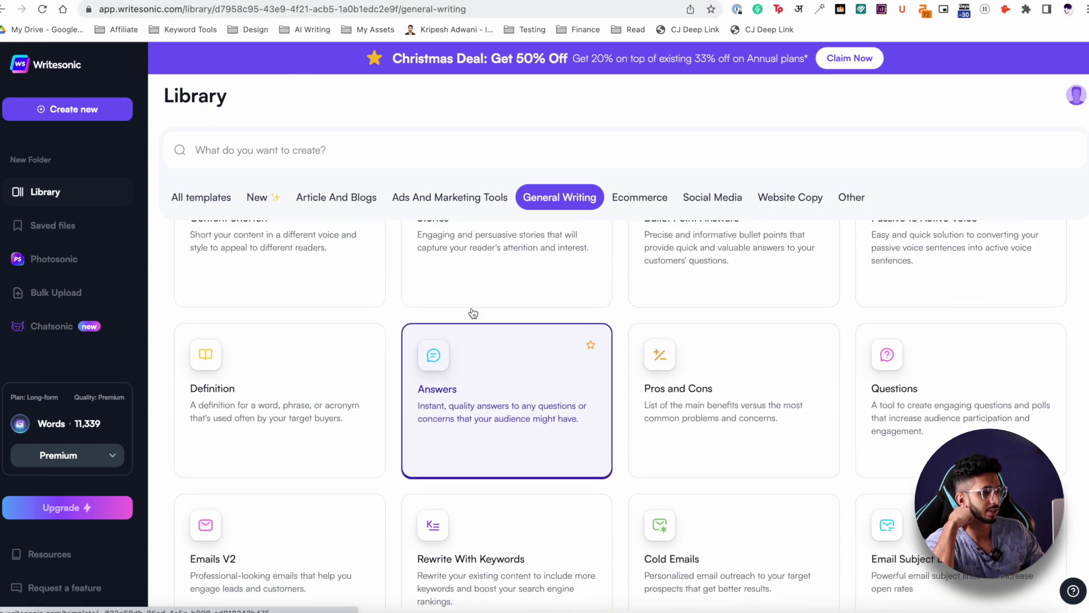
scroll(471, 312, "up", 1)
left_click(363, 272)
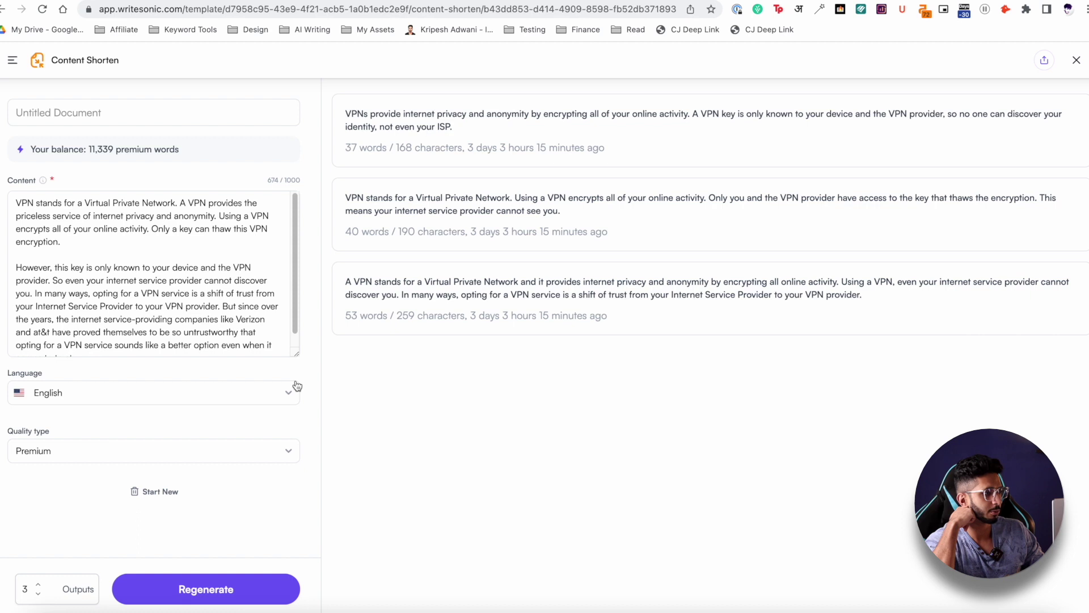
scroll(188, 288, "down", 1)
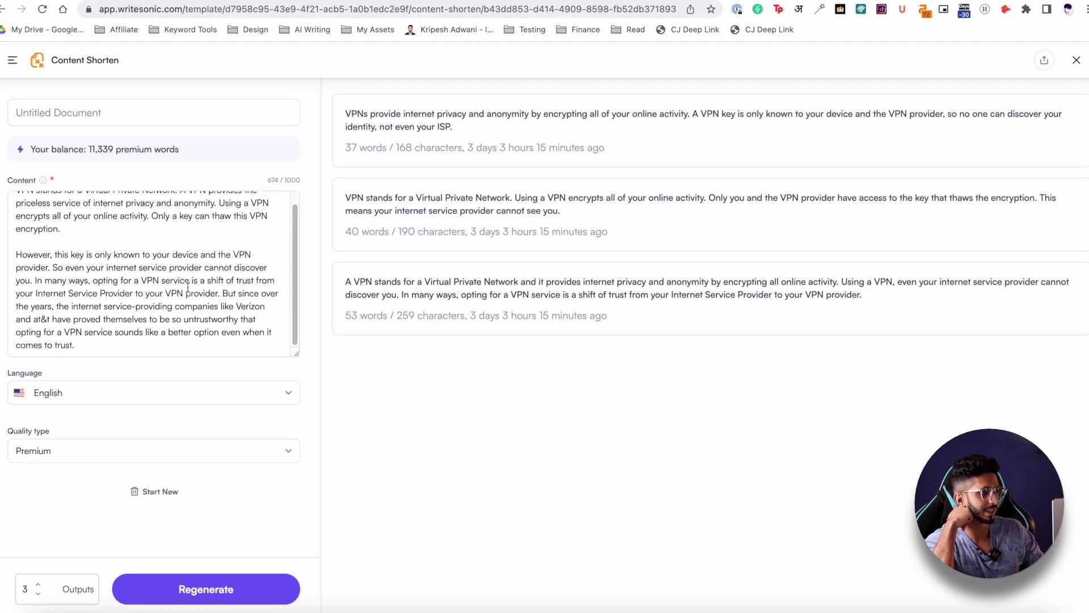
scroll(98, 247, "up", 1)
scroll(71, 277, "down", 1)
scroll(72, 276, "up", 1)
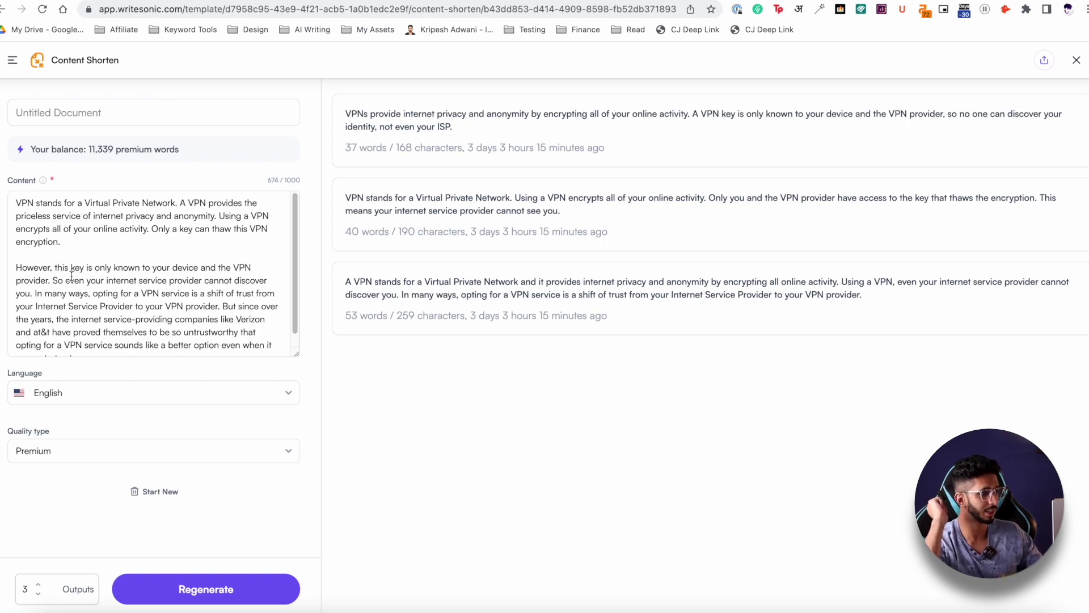
mouse_move(479, 224)
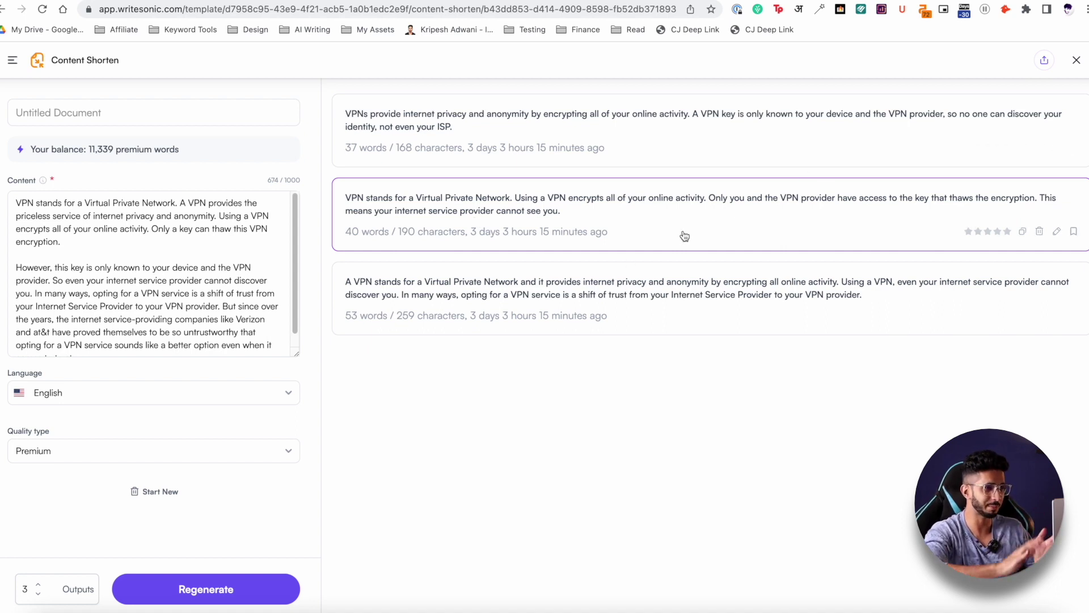
key("super+bracketleft")
- Open the Questions template and compare its VPN paragraph with the generated question lists, and leave the template
scroll(872, 363, "down", 1)
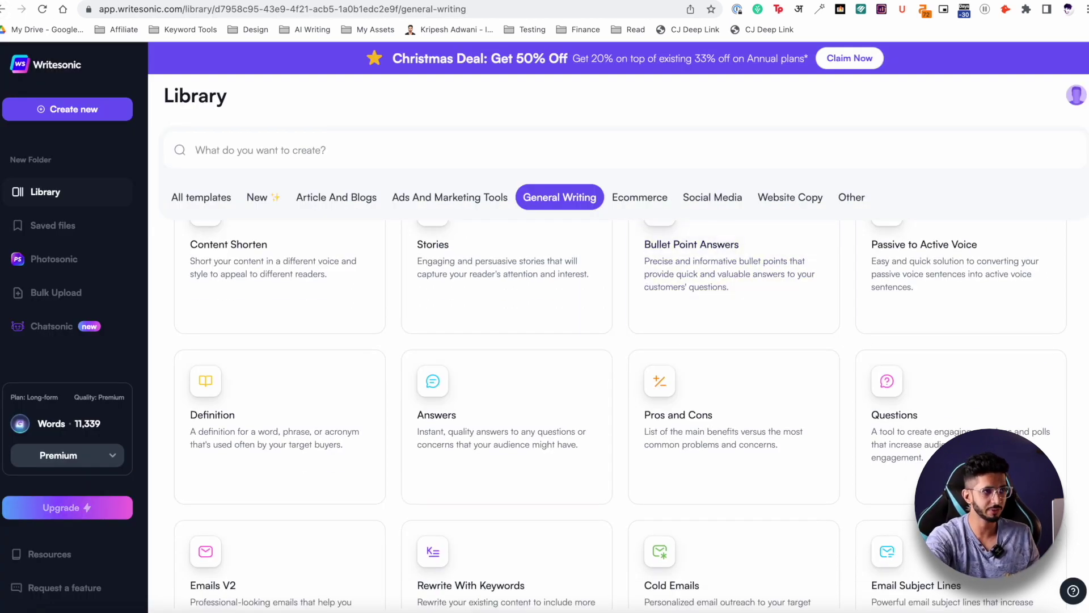
left_click(894, 414)
scroll(160, 257, "down", 1)
scroll(160, 257, "up", 1)
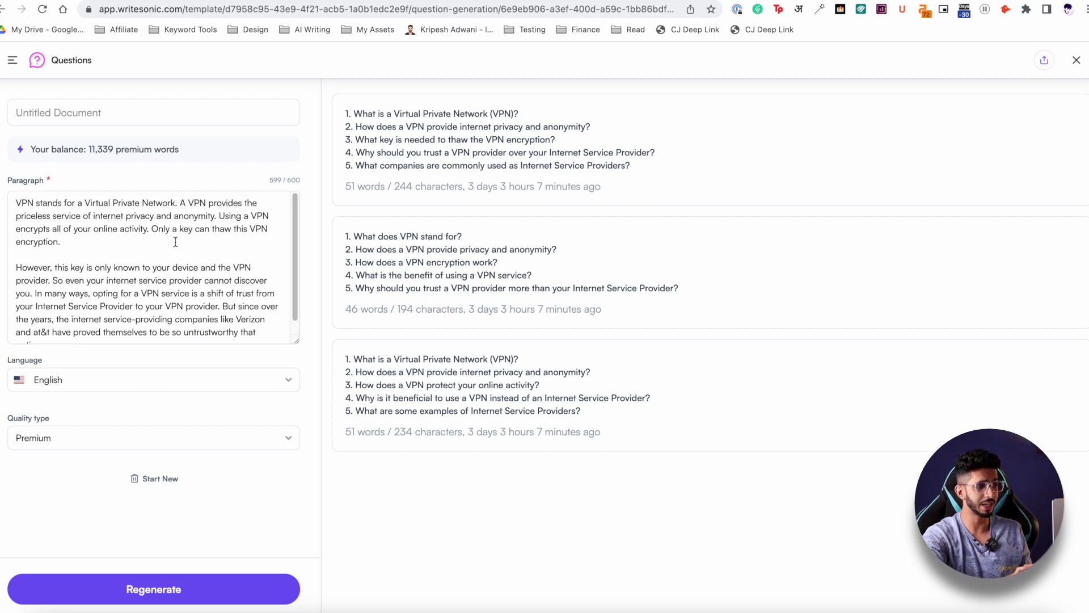
left_click_drag(26, 215, 149, 299)
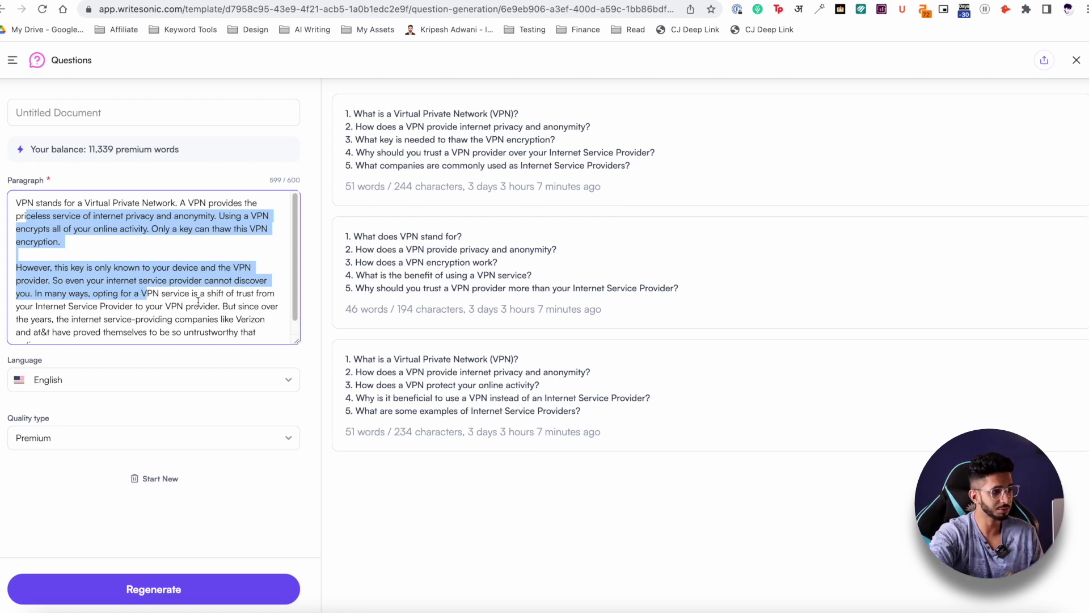
mouse_move(465, 323)
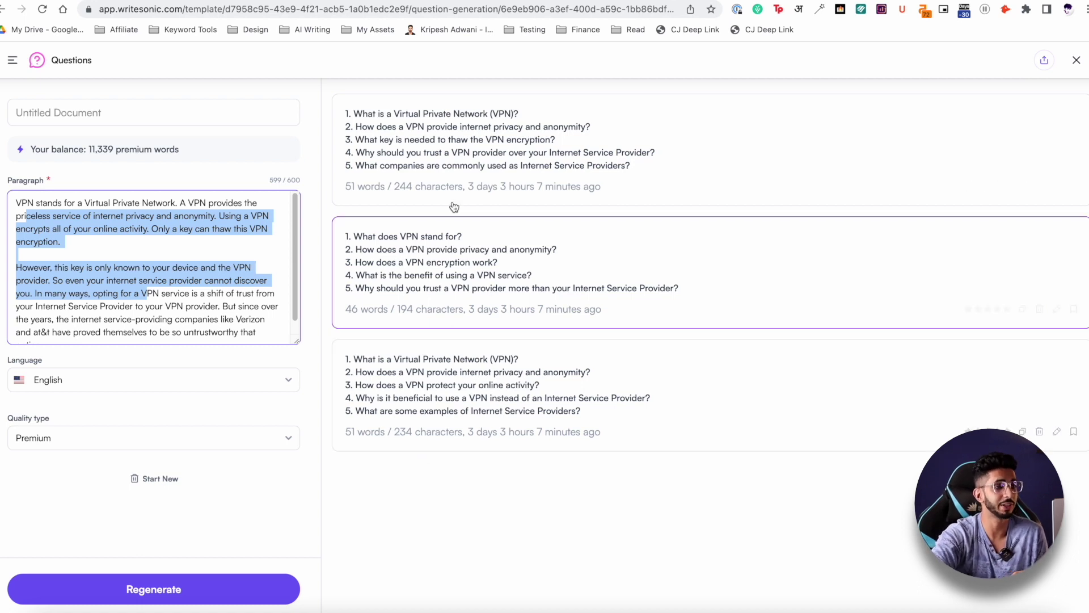
key("super+bracketleft")
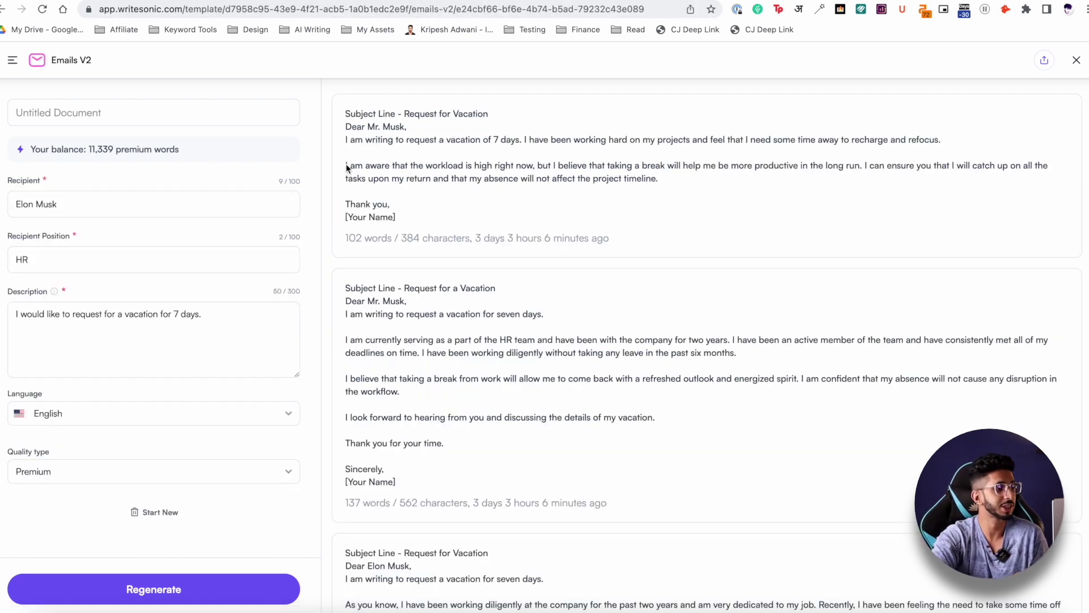
- Review the Emails V2 template's recipient and description inputs and read the generated vacation request emails
left_click(117, 216)
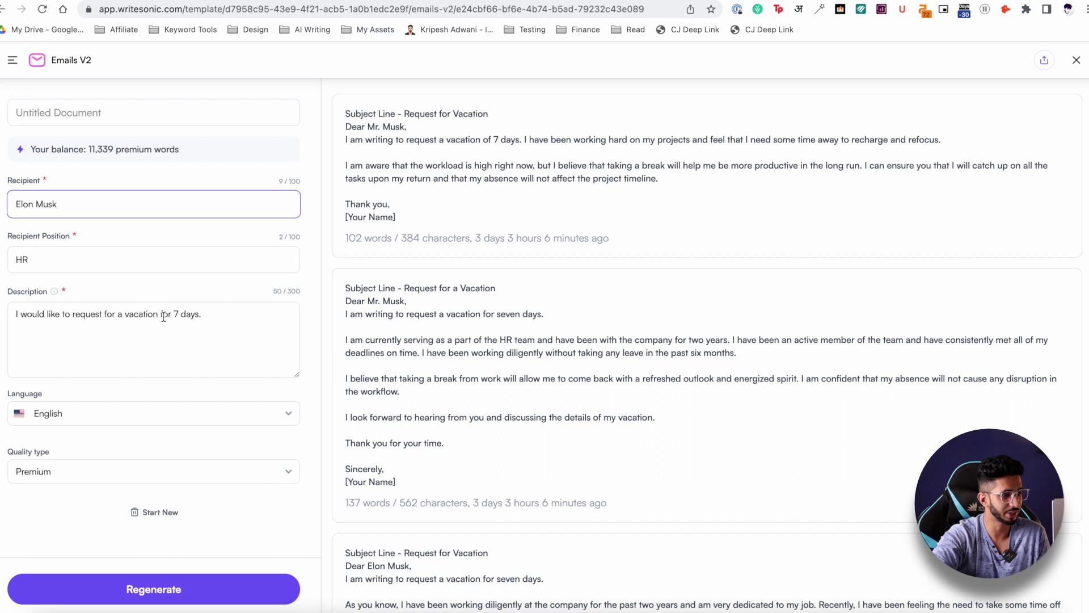
scroll(390, 296, "down", 1)
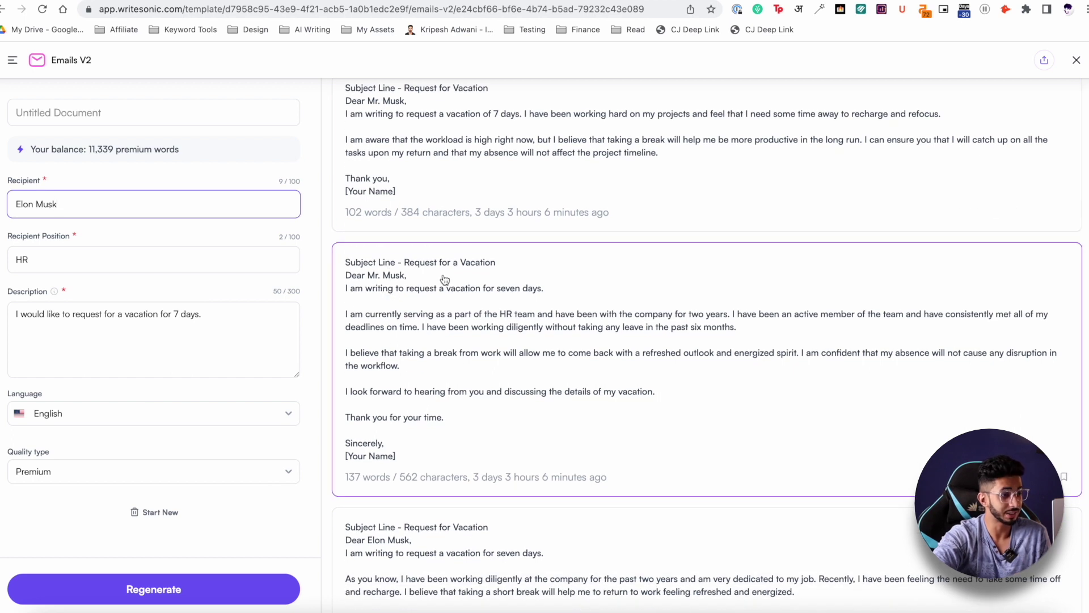
scroll(443, 279, "up", 1)
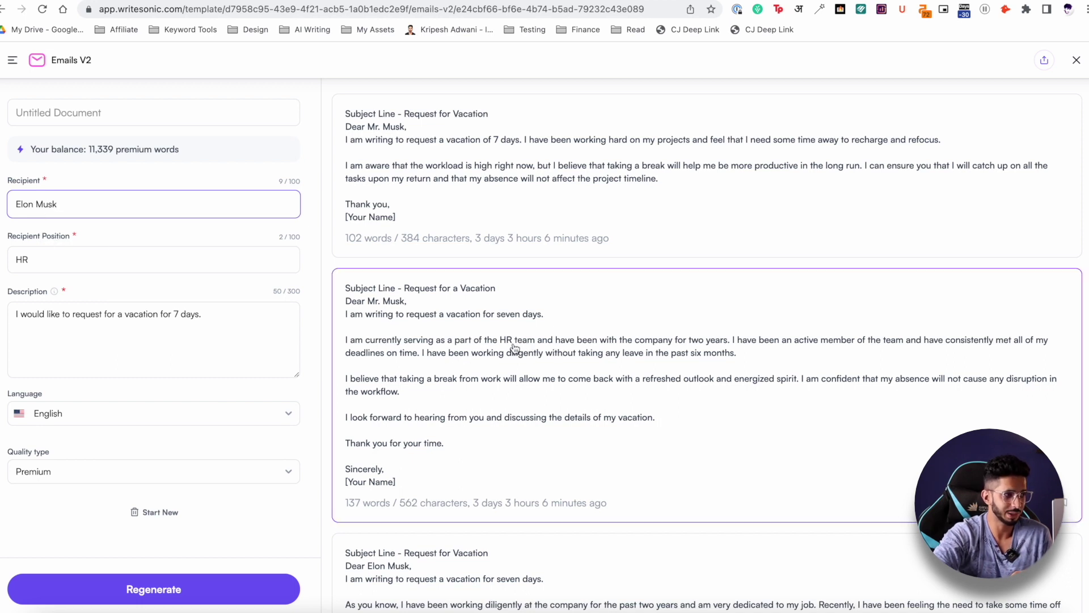
scroll(514, 348, "down", 4)
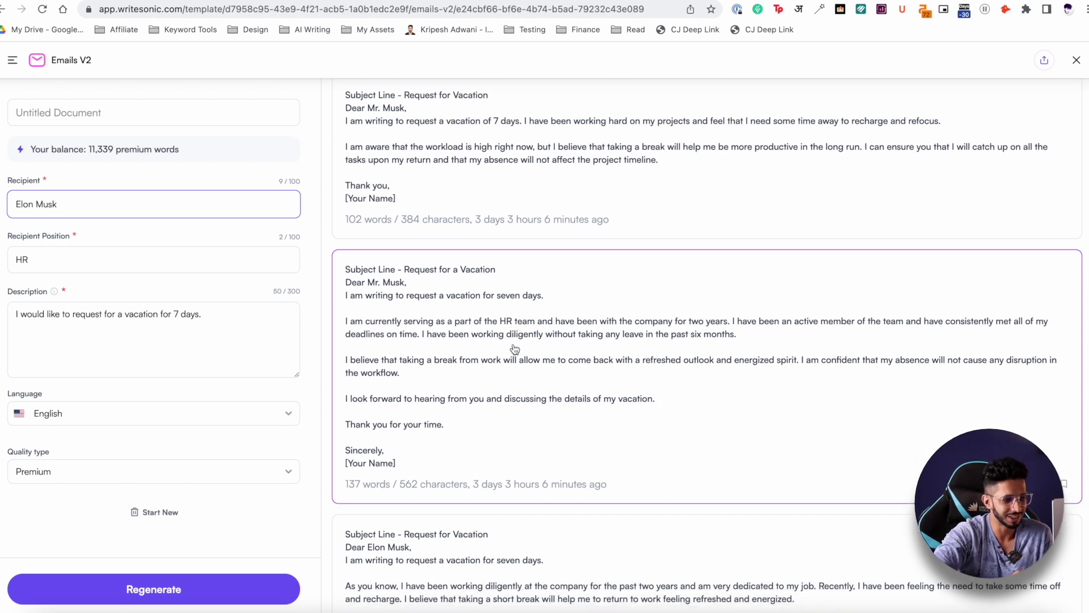
scroll(440, 485, "up", 4)
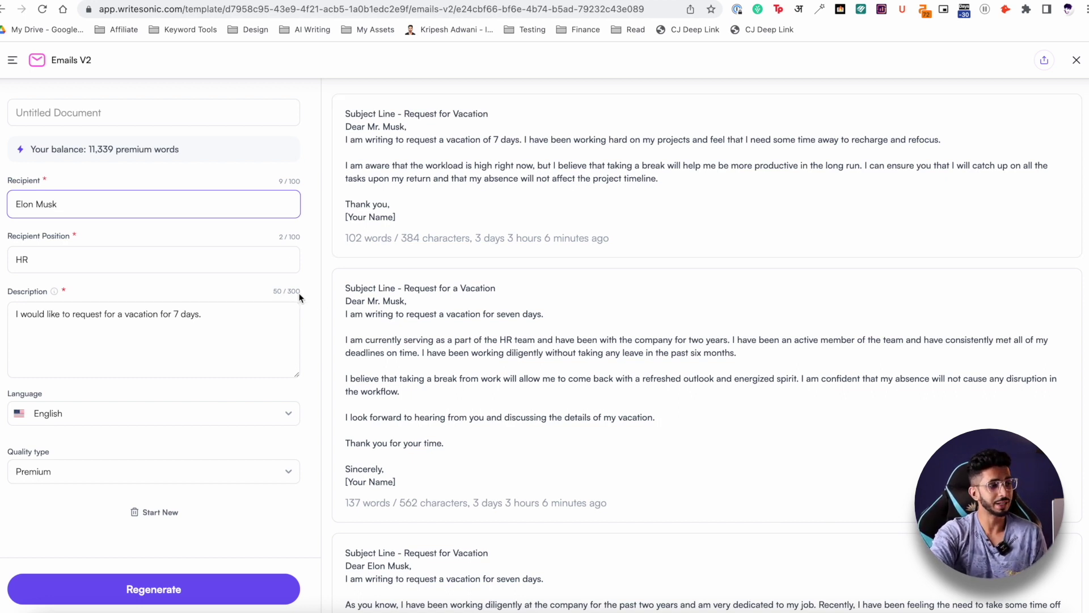
left_click(231, 339)
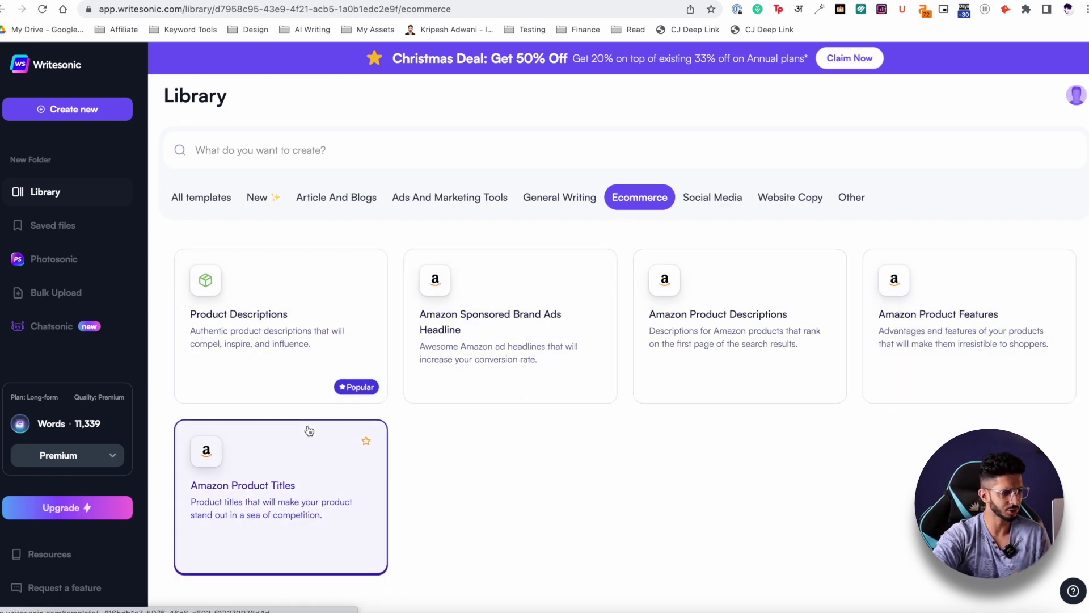
- Examine the Product Descriptions example for KP Cloud Storage and the Amazon Product Features example for KP Blender Mug in the Ecommerce category
left_click(285, 364)
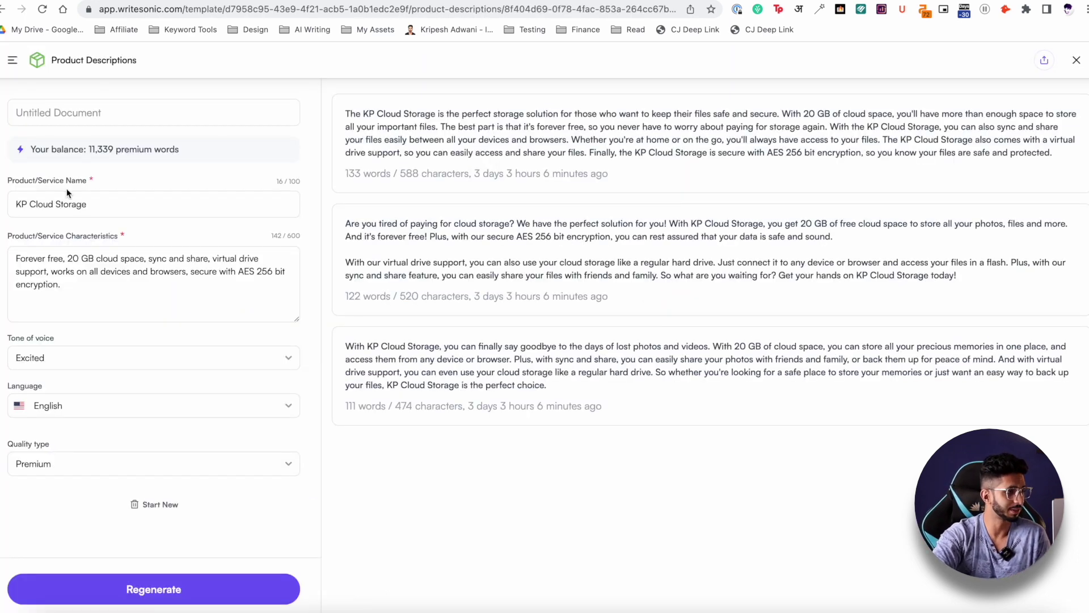
left_click_drag(29, 207, 151, 209)
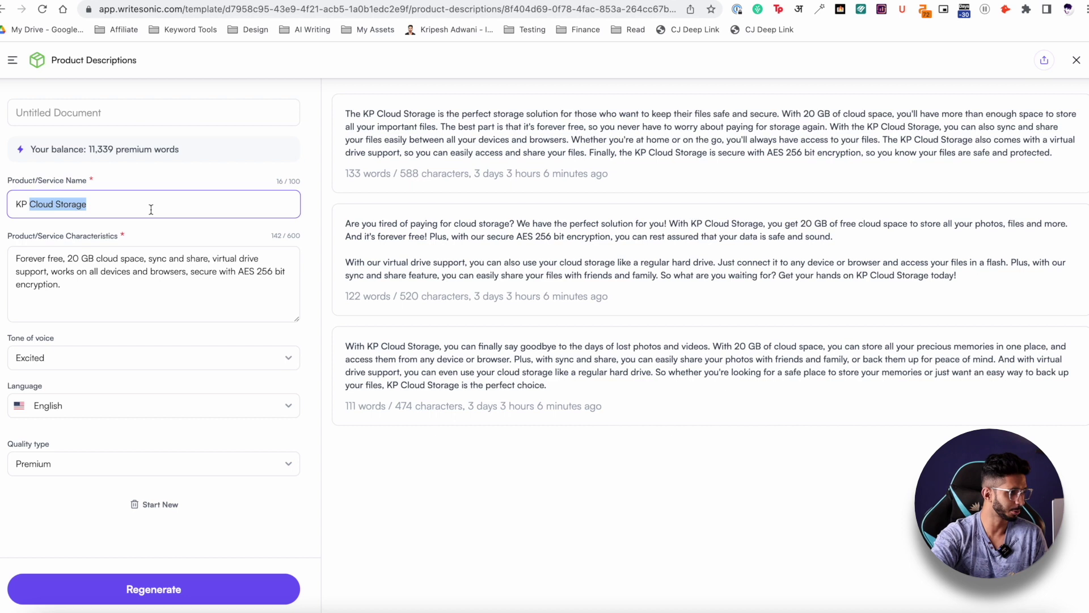
left_click(87, 282)
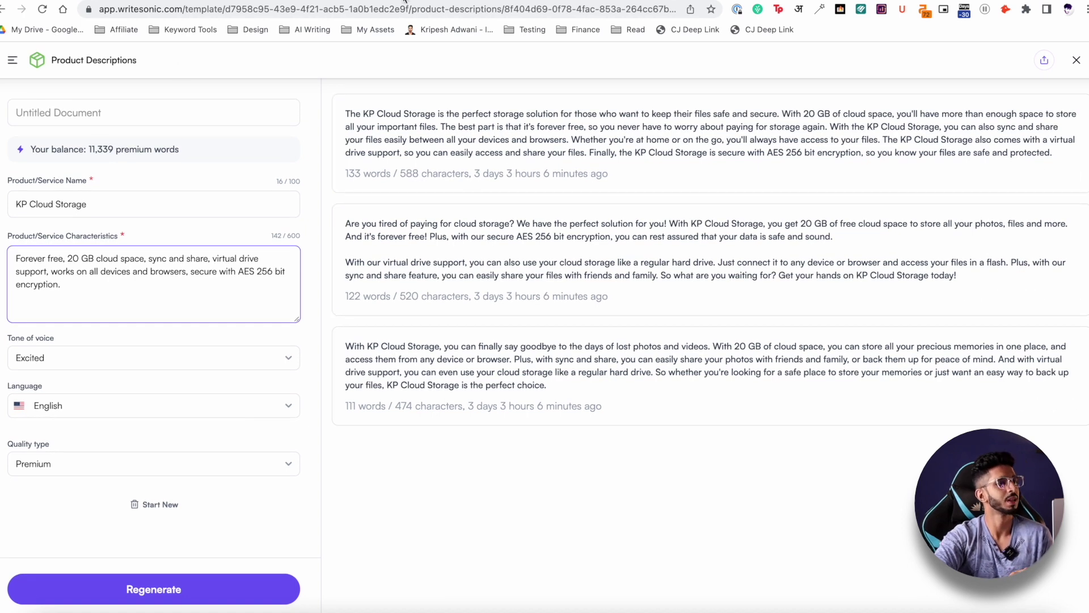
key("super+bracketleft")
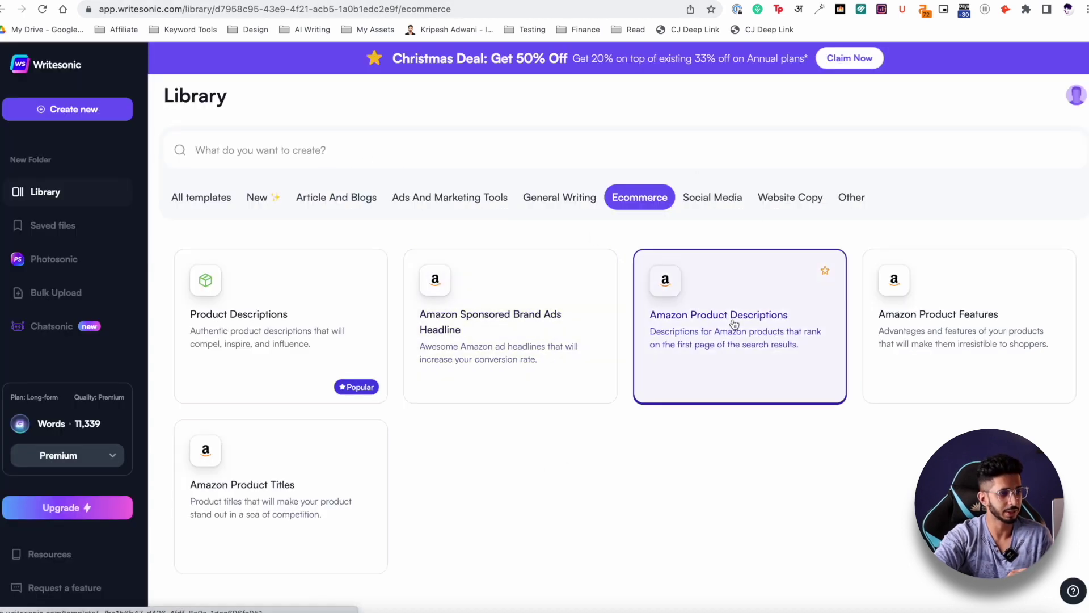
left_click(86, 195)
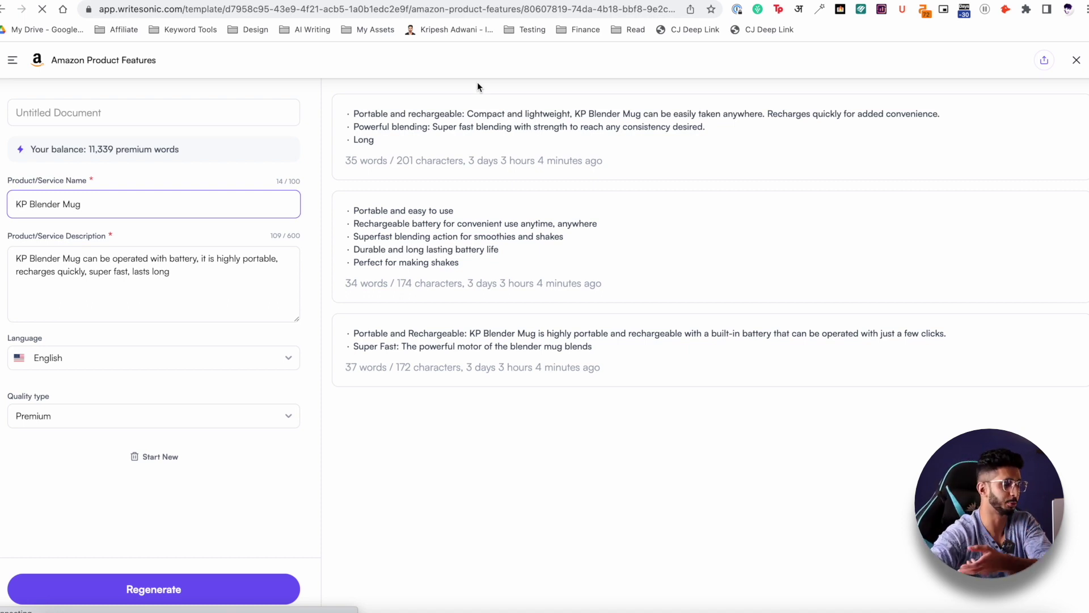
- Browse the Social Media templates and read the Twitter Threads outputs for the topic Solo Travel Tips
left_click(712, 202)
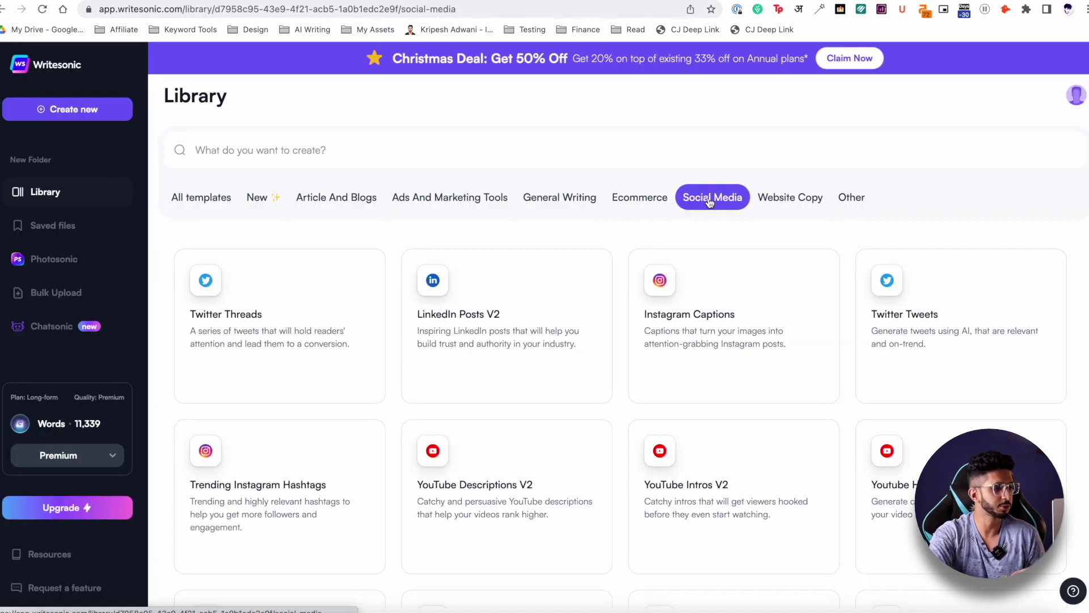
scroll(301, 259, "down", 1)
scroll(300, 260, "down", 5)
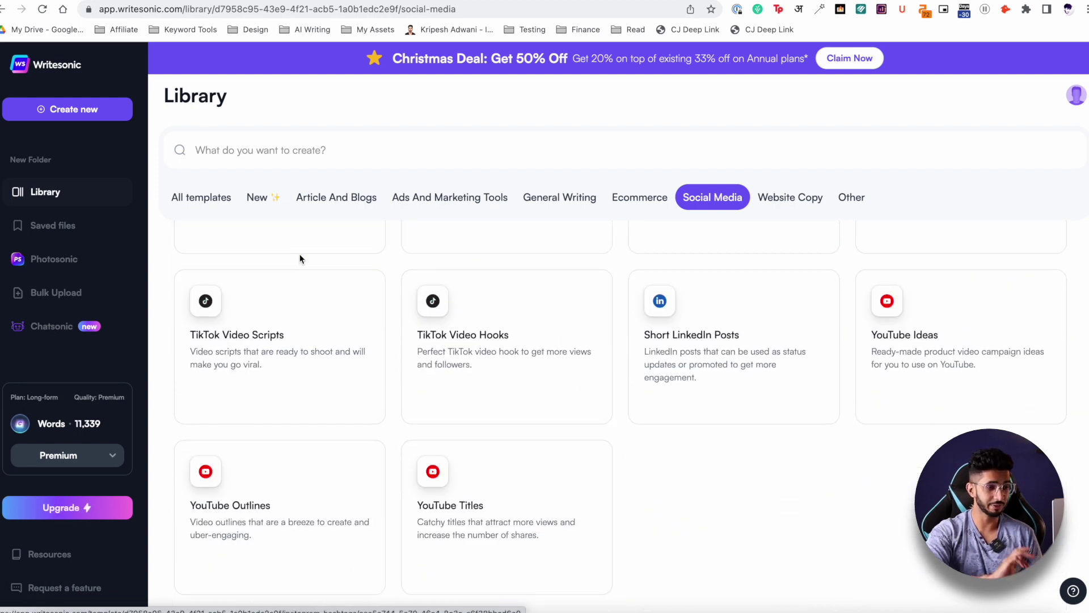
scroll(300, 259, "up", 6)
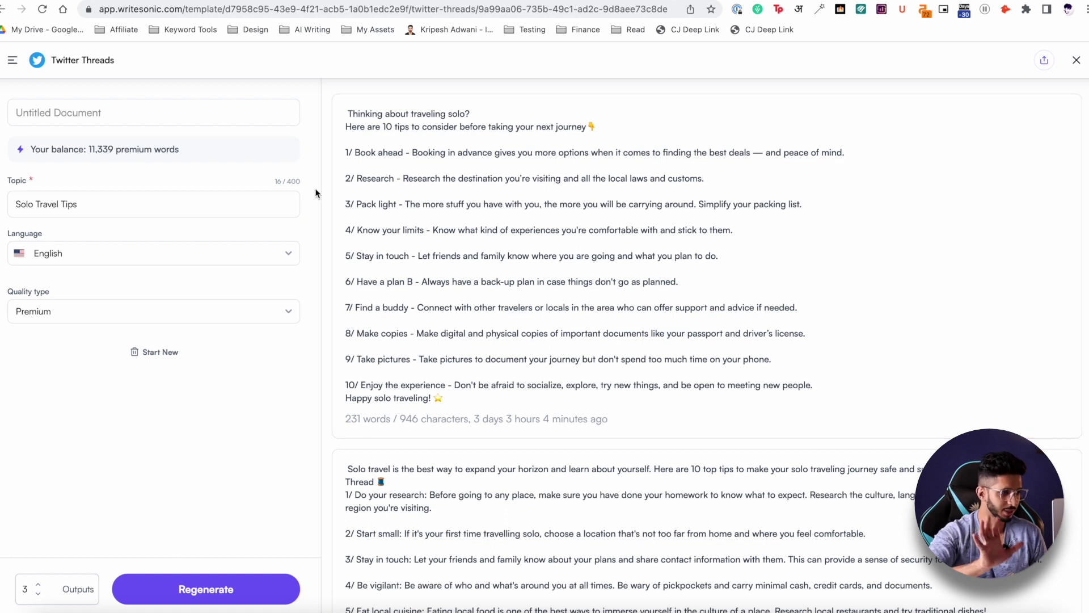
scroll(515, 215, "down", 7)
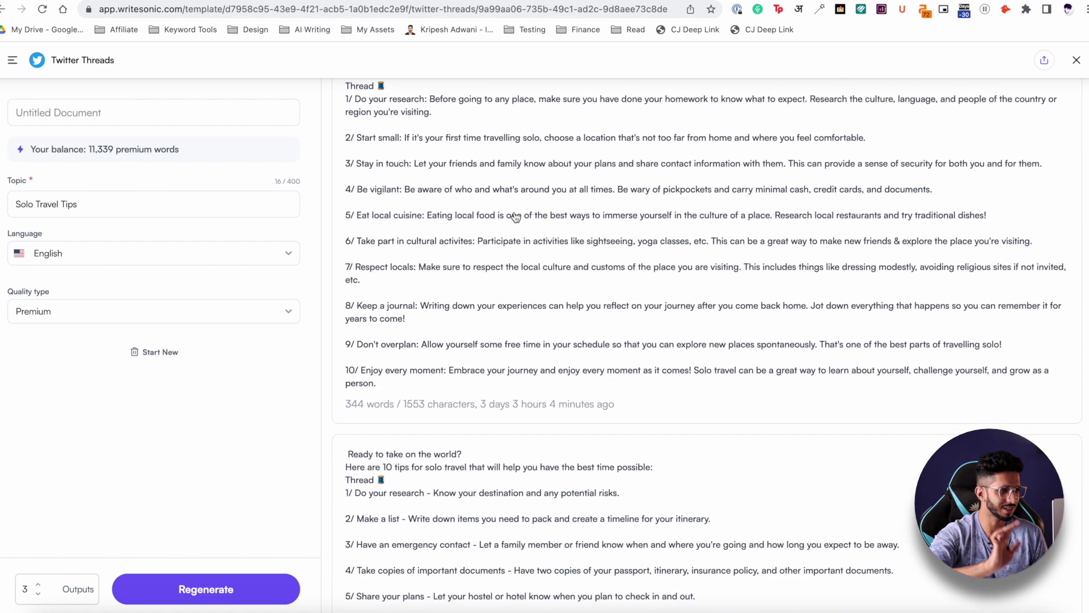
scroll(515, 215, "up", 7)
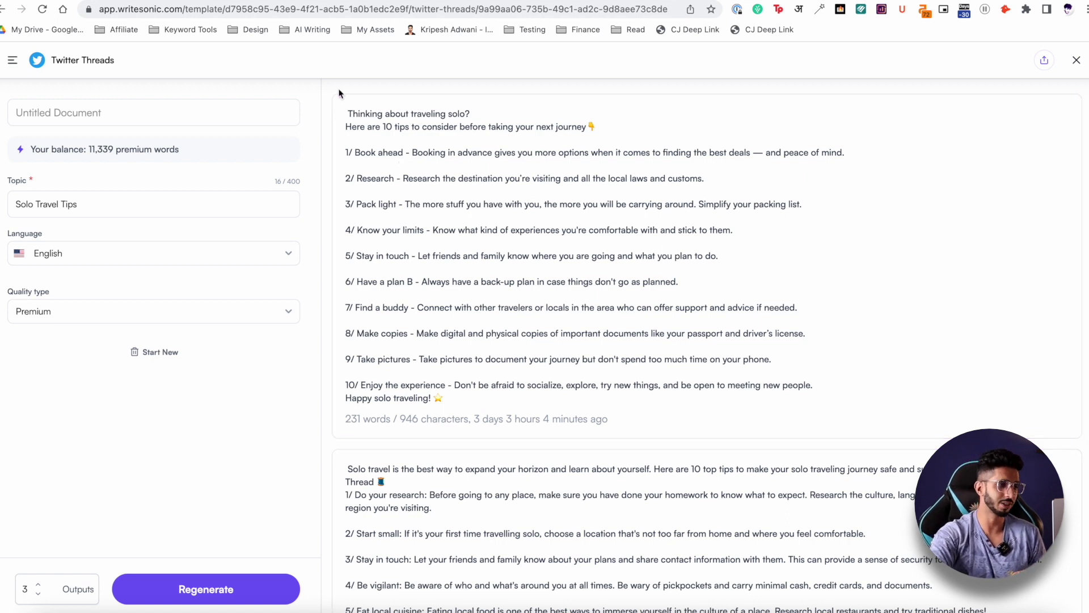
- In Instagram Captions, set the tone of voice to Funny and regenerate captions for "picture on the beach at sunset."
left_click(3, 8)
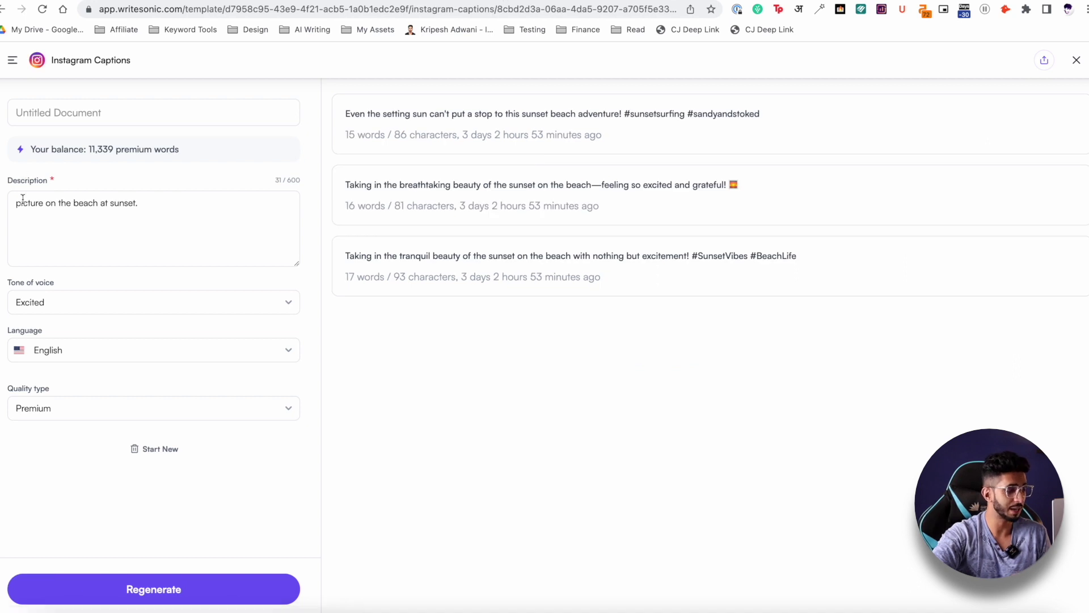
left_click(23, 202)
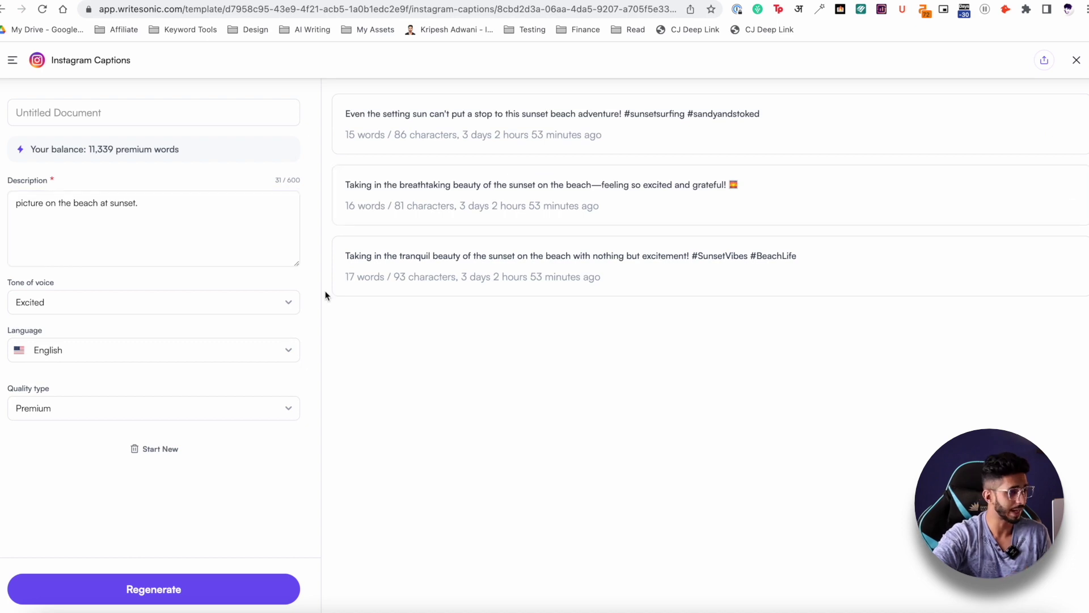
left_click(288, 301)
scroll(231, 383, "down", 1)
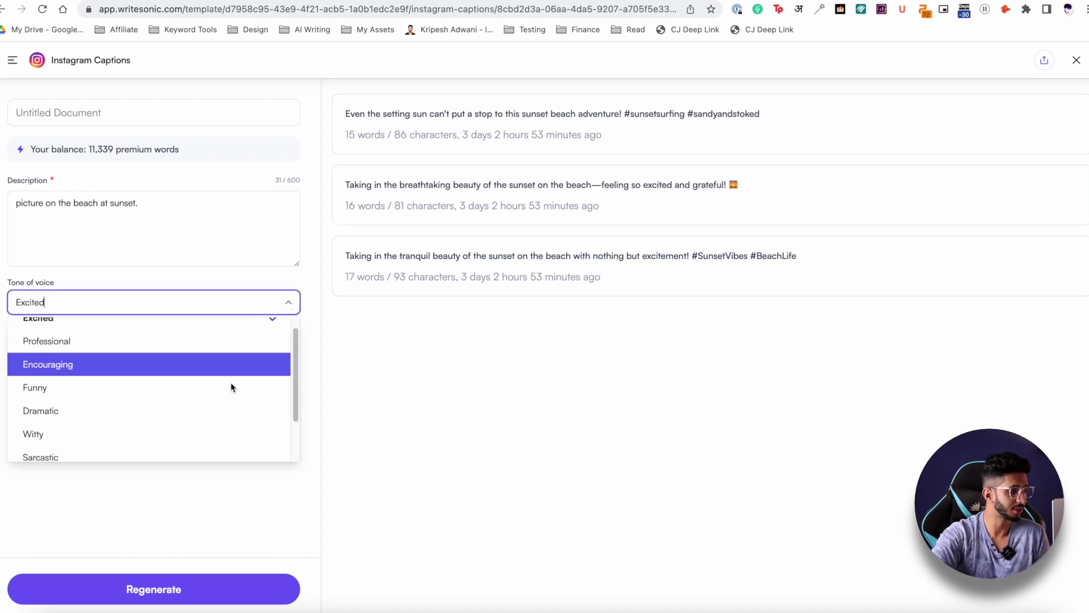
left_click(186, 388)
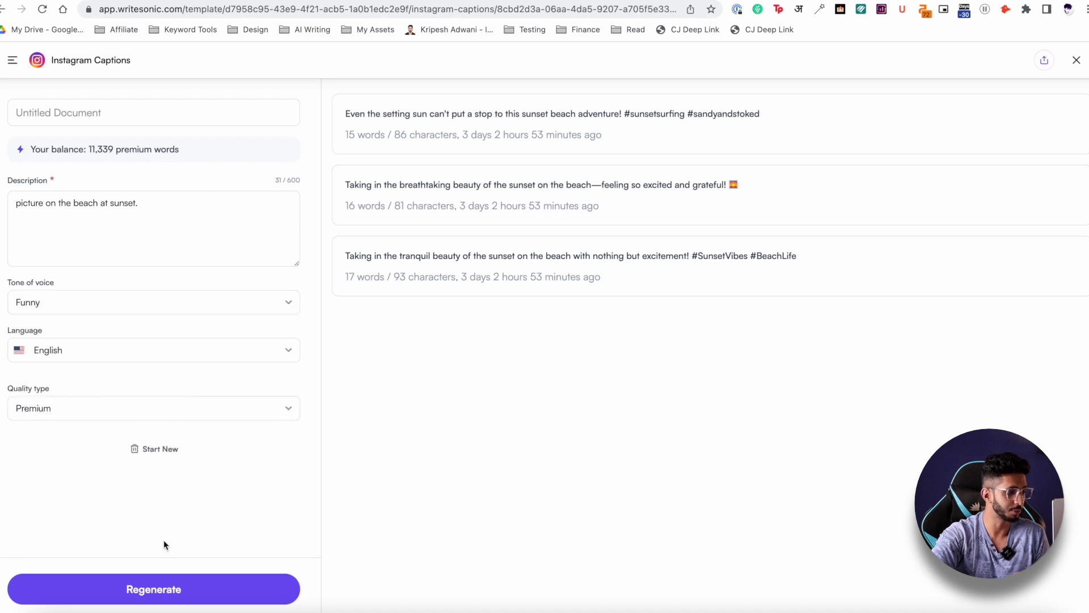
left_click(159, 588)
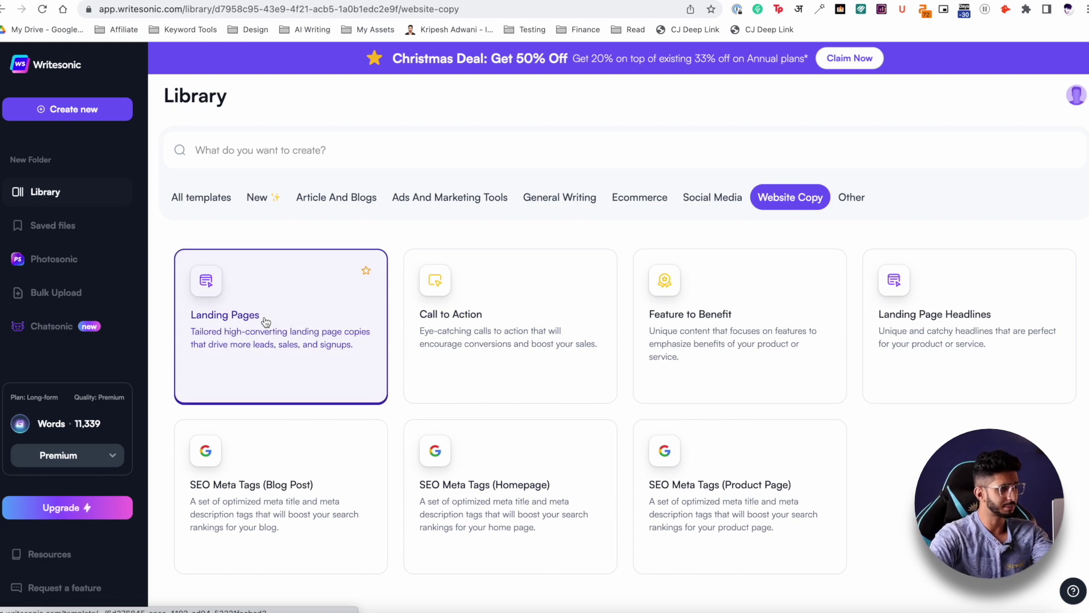
- Open the Landing Pages template, review the Kuma project name, description and features, and generate the landing page copies
left_click(219, 371)
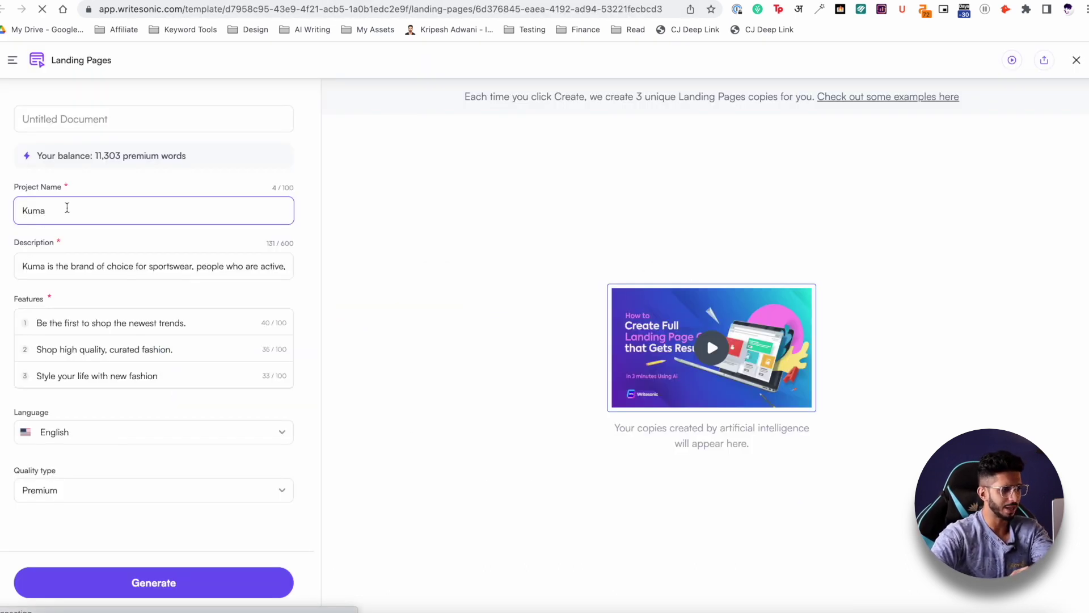
key("super+a")
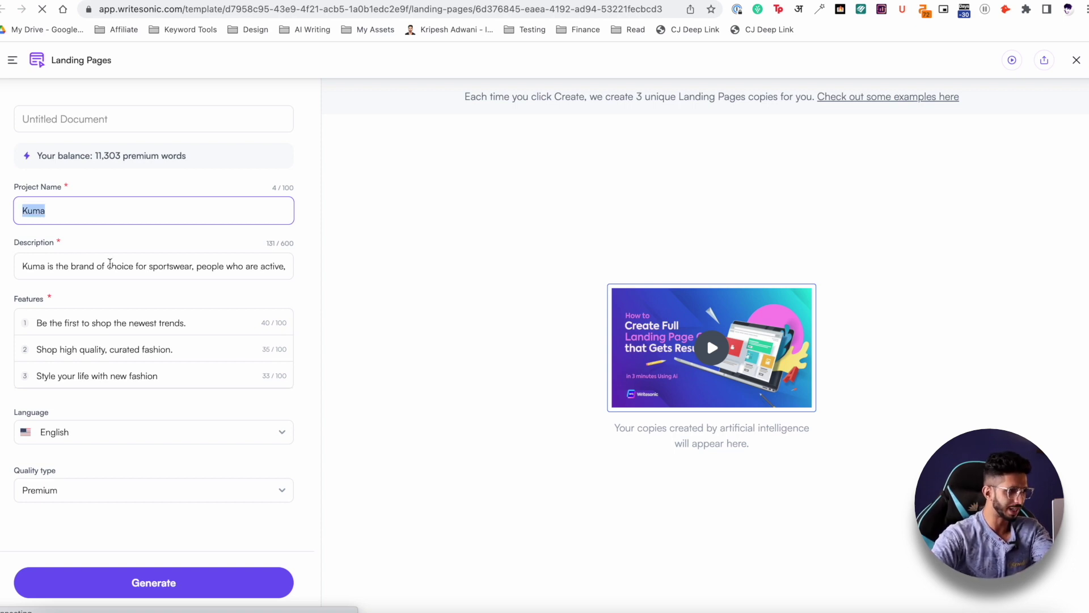
left_click_drag(170, 266, 321, 279)
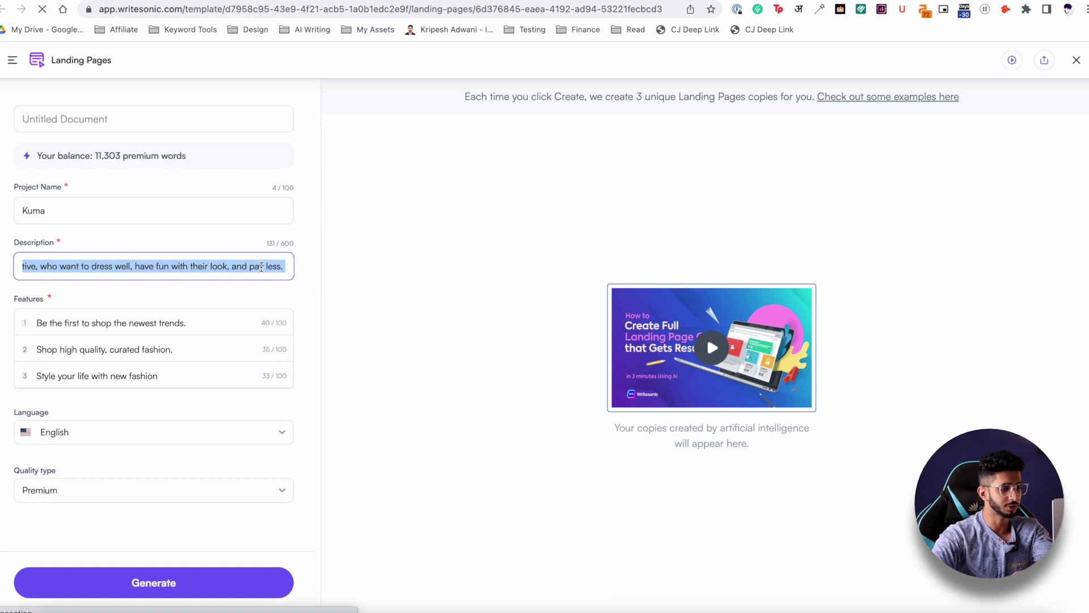
left_click(189, 327)
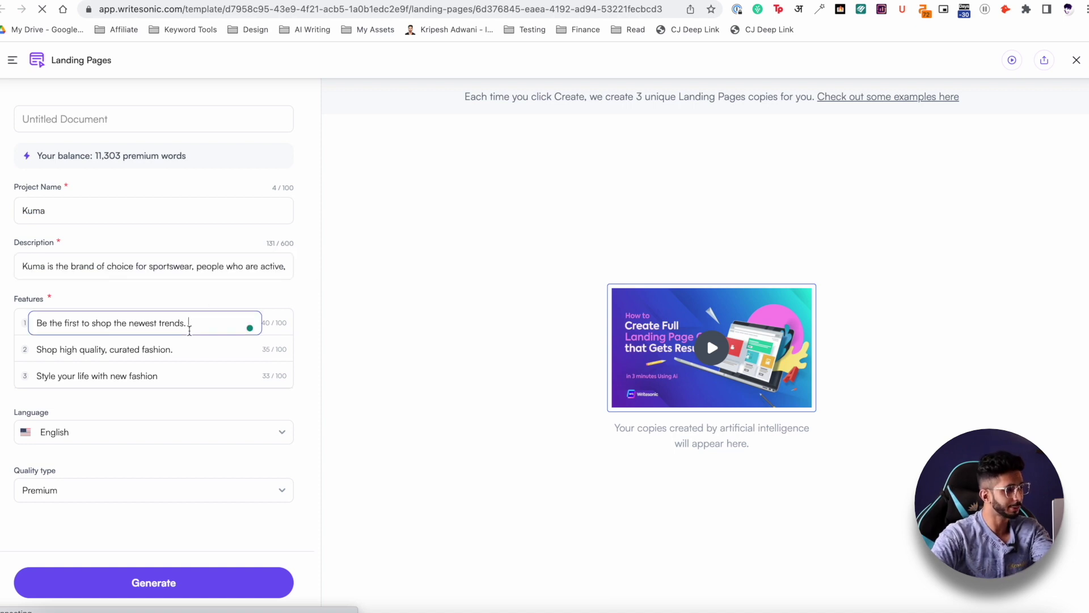
left_click(69, 353)
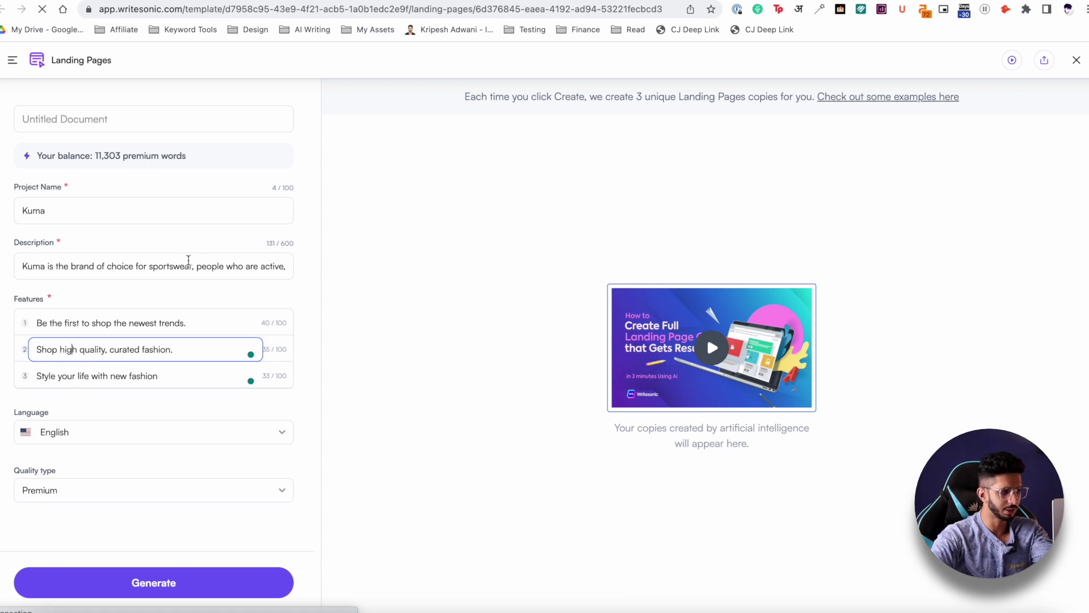
left_click(185, 590)
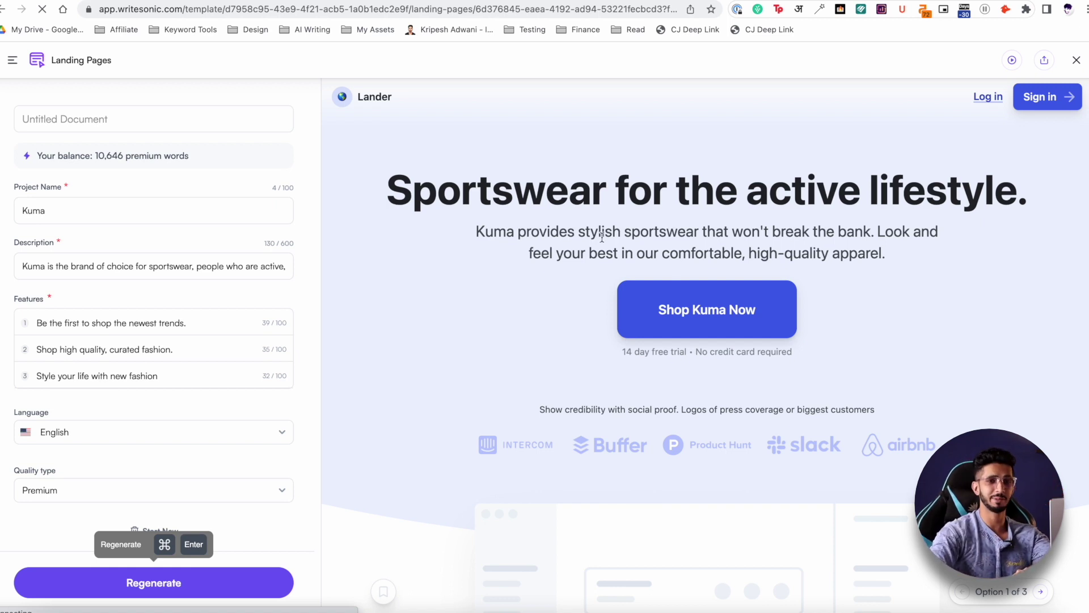
- Read the headline, subheading and social proof line in the opening section of the generated Kuma landing page
left_click_drag(393, 201, 981, 235)
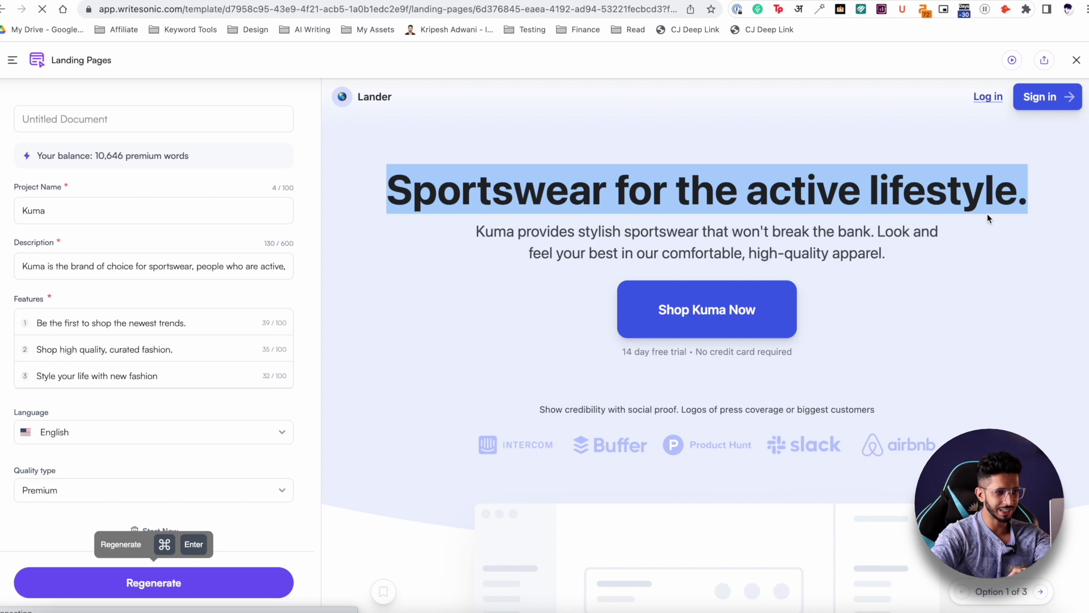
left_click_drag(471, 233, 780, 253)
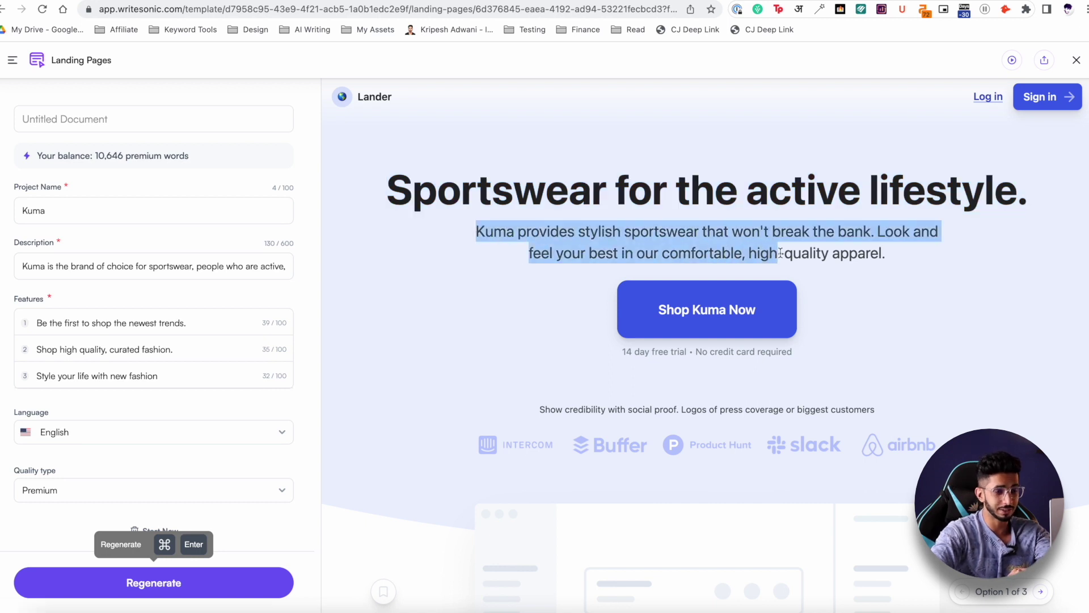
left_click(511, 238)
left_click_drag(469, 241, 695, 245)
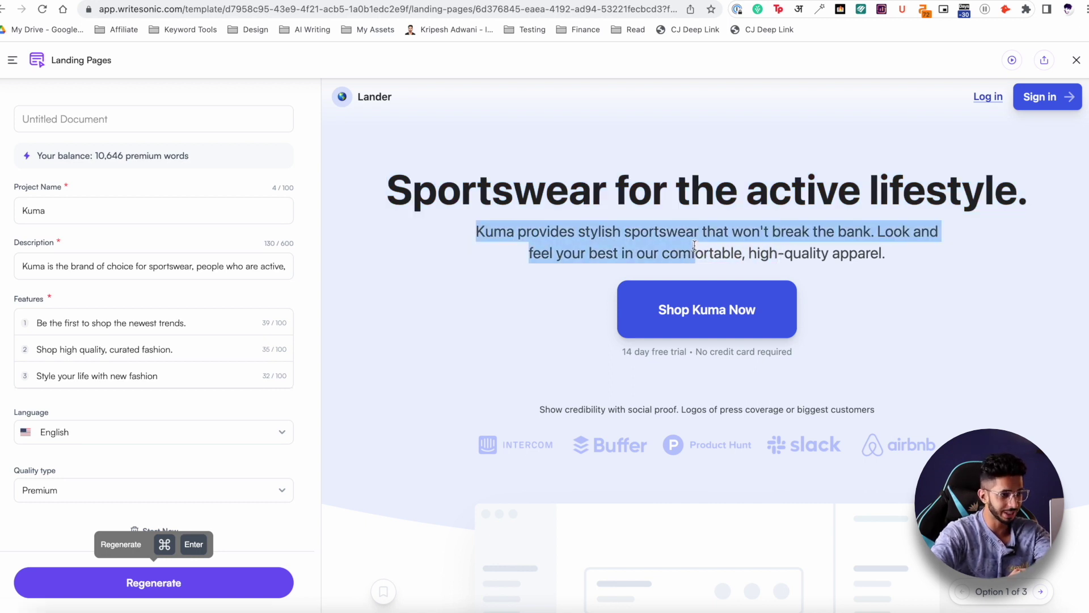
scroll(600, 260, "down", 2)
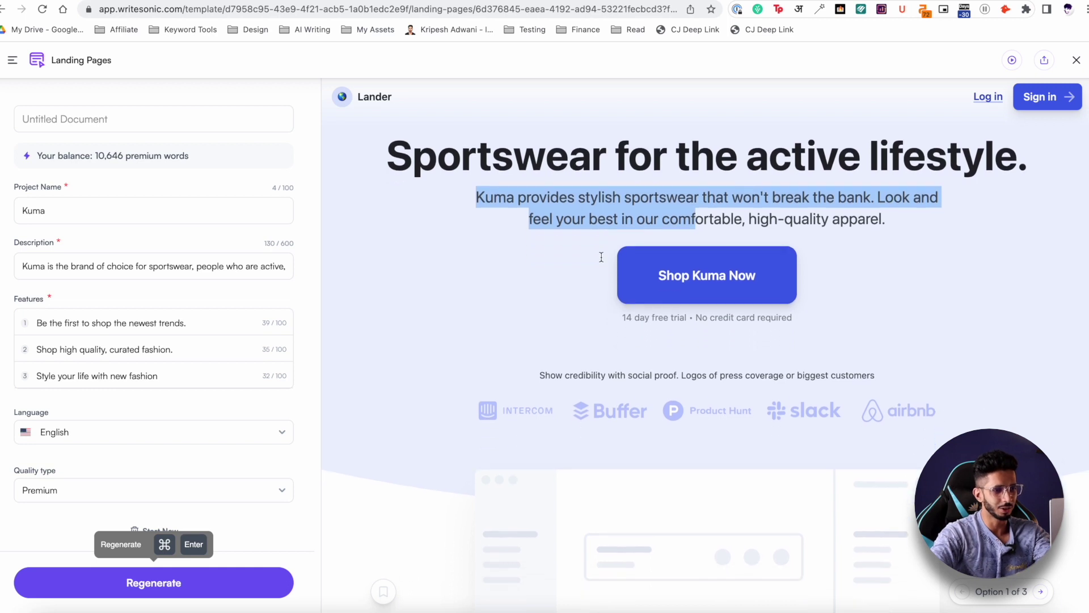
left_click_drag(539, 346, 746, 347)
scroll(672, 249, "down", 3)
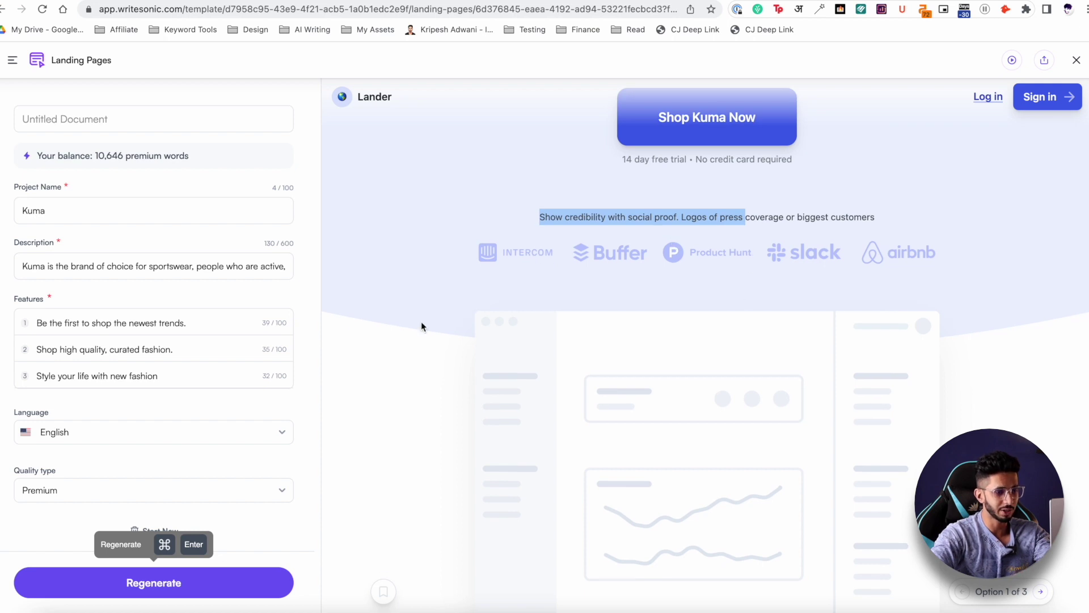
- Examine the Kuma landing page's budget section, feature blocks and closing call to action, and return to its beginning
scroll(421, 325, "down", 5)
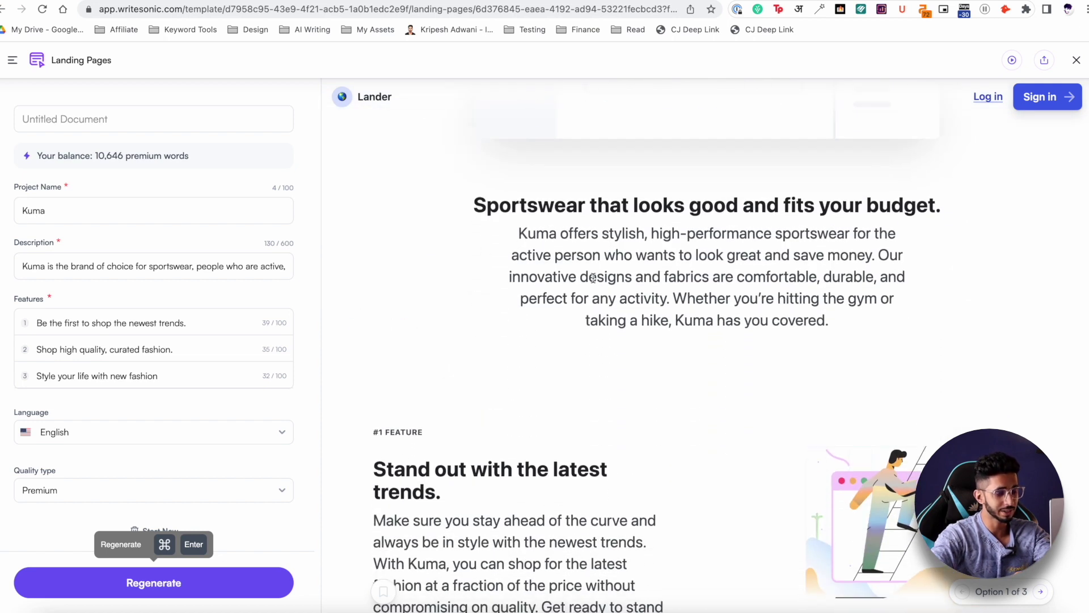
scroll(593, 278, "down", 3)
left_click_drag(430, 336, 505, 401)
scroll(463, 384, "down", 1)
left_click(462, 384)
scroll(800, 397, "down", 4)
triple_click(812, 391)
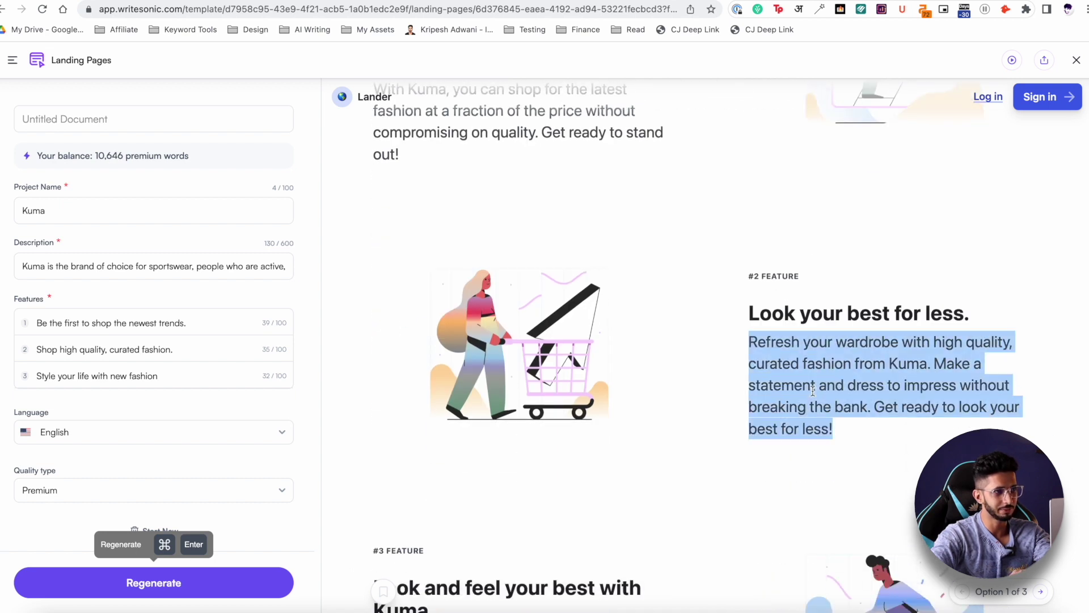
scroll(549, 403, "down", 5)
scroll(516, 430, "down", 8)
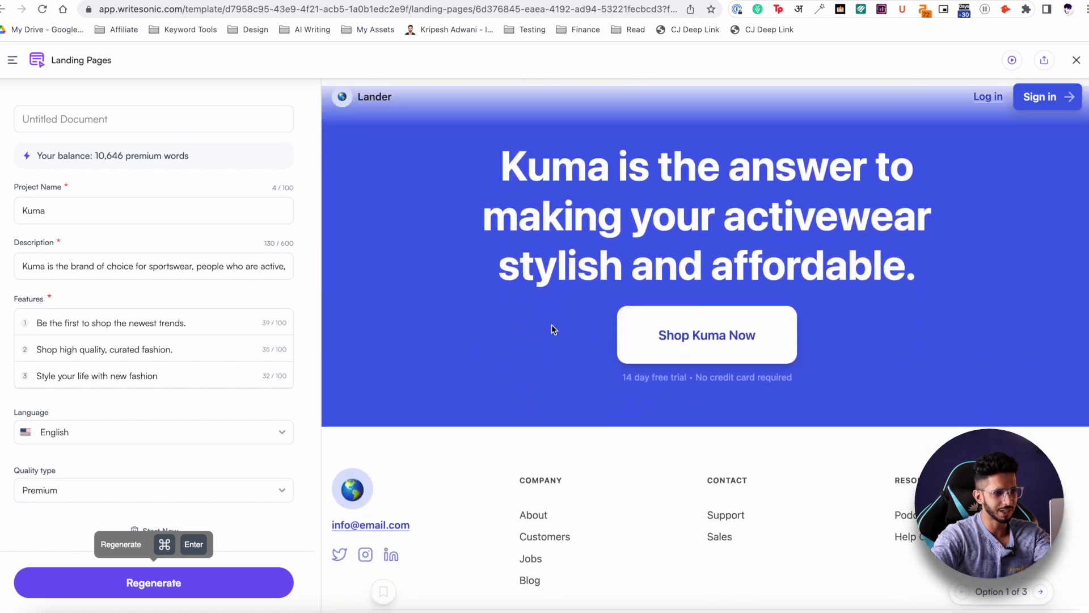
scroll(554, 329, "up", 15)
scroll(551, 324, "down", 15)
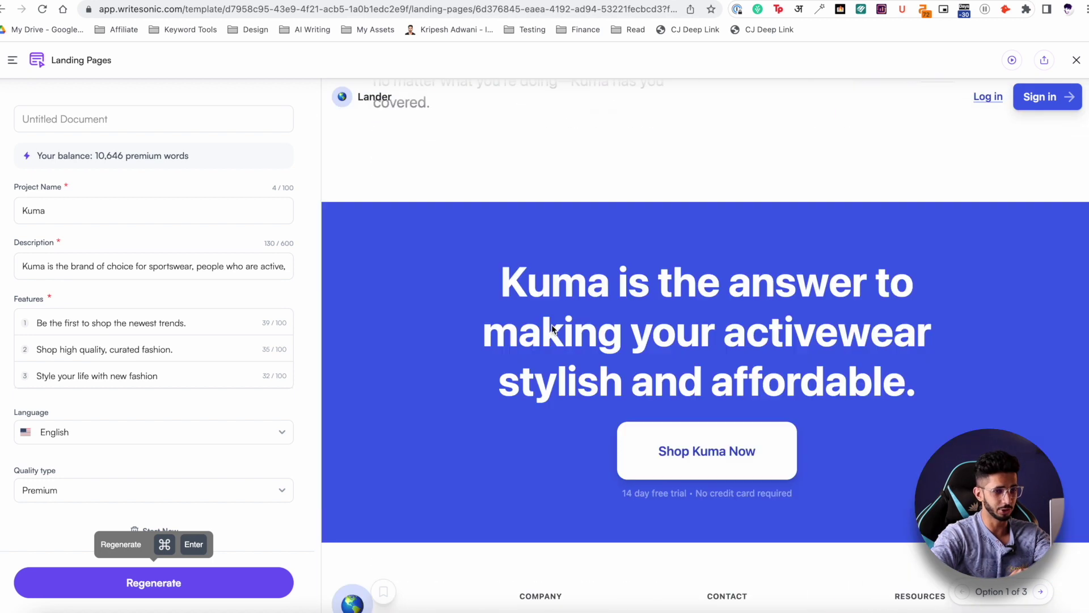
scroll(611, 498, "up", 20)
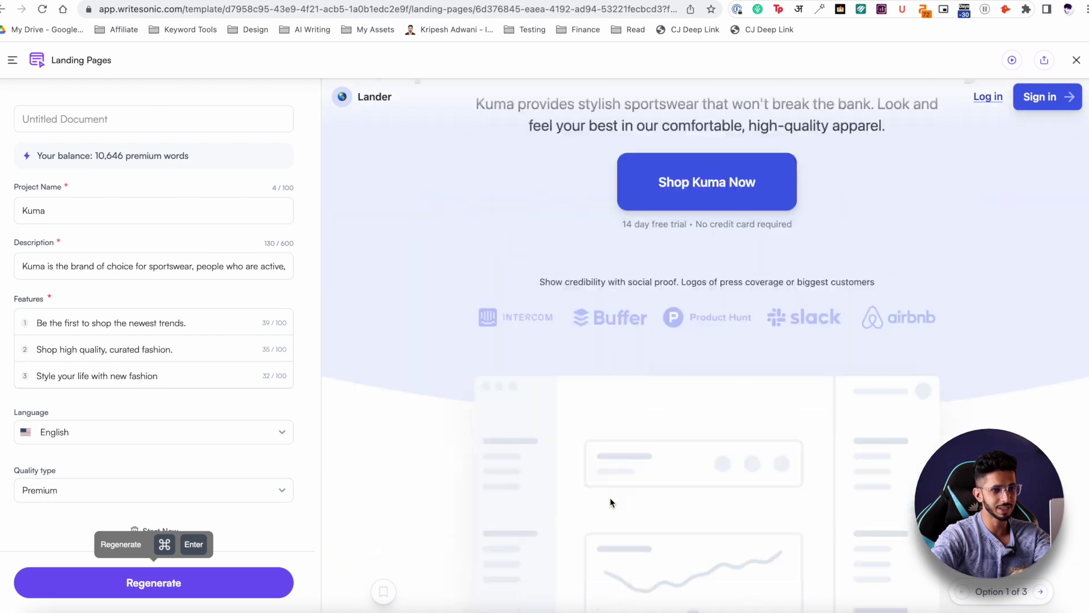
- Show the landing page's link sharing and download options and look through the page's sections again
left_click(1045, 59)
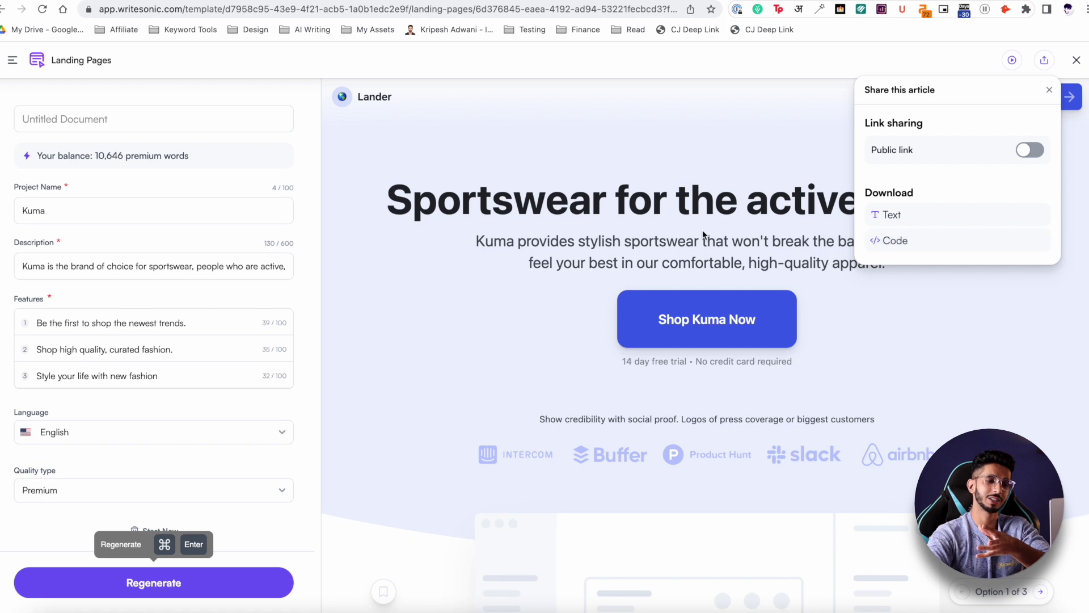
scroll(703, 234, "down", 20)
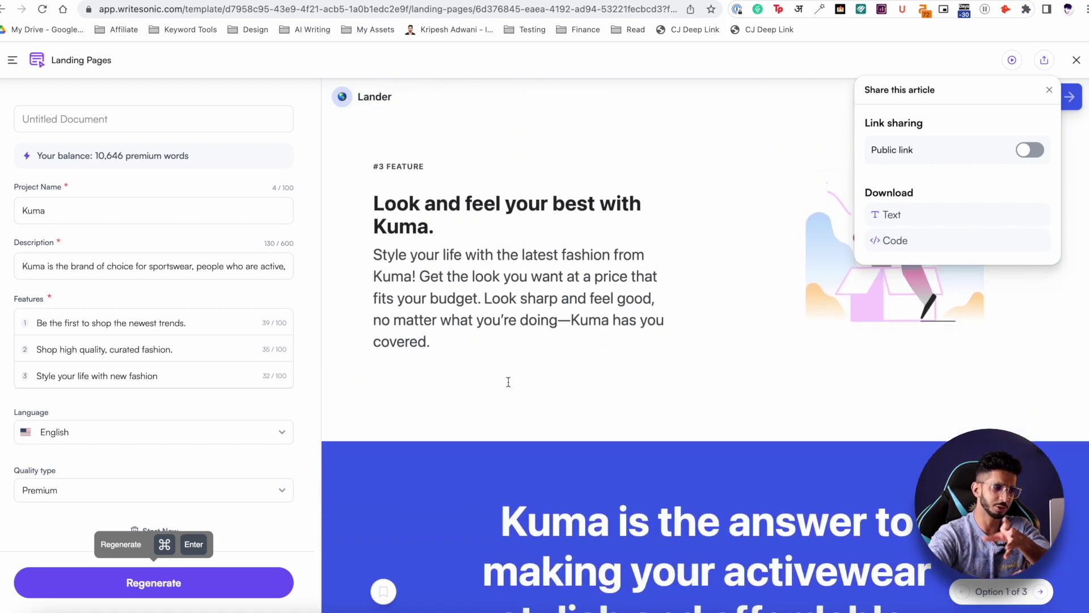
scroll(508, 381, "up", 15)
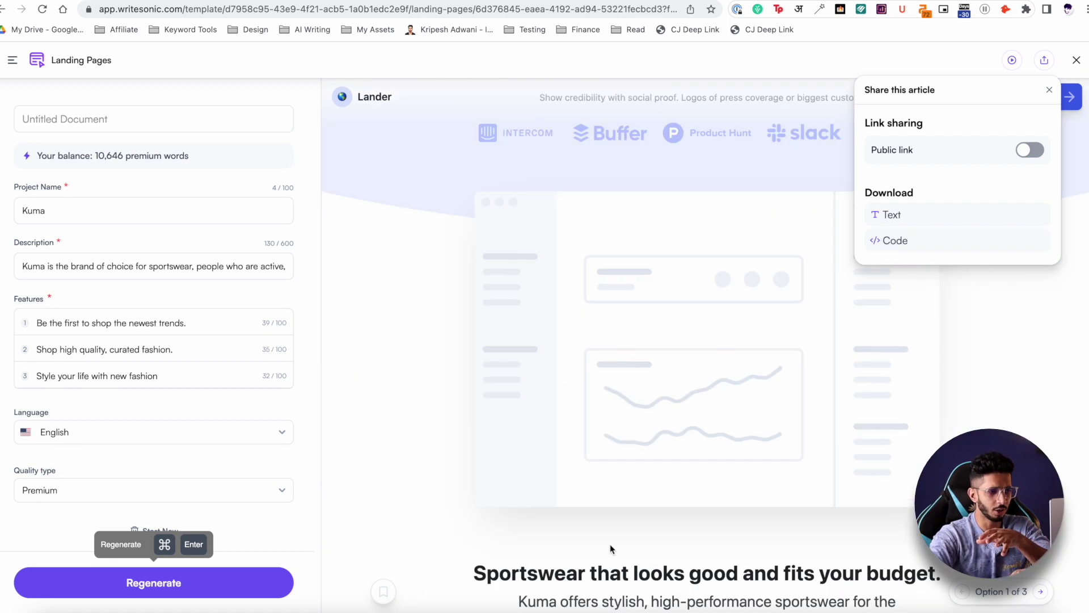
scroll(611, 543, "down", 3)
- Look through the second and third generated Kuma landing page options and glance at the Website Copy templates
left_click(1040, 592)
scroll(839, 379, "down", 6)
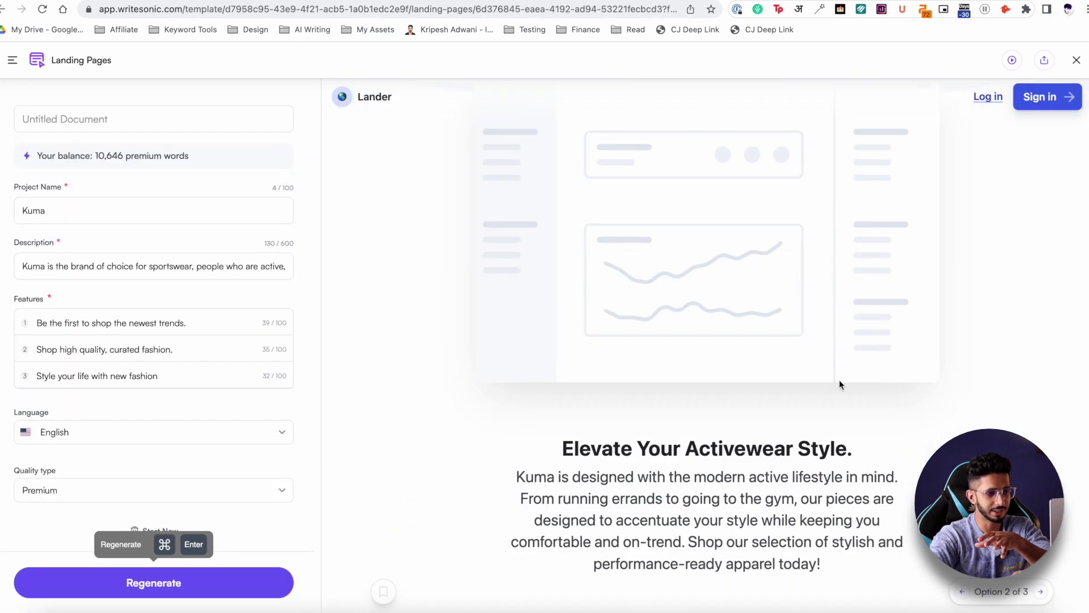
scroll(839, 379, "down", 15)
scroll(839, 380, "up", 20)
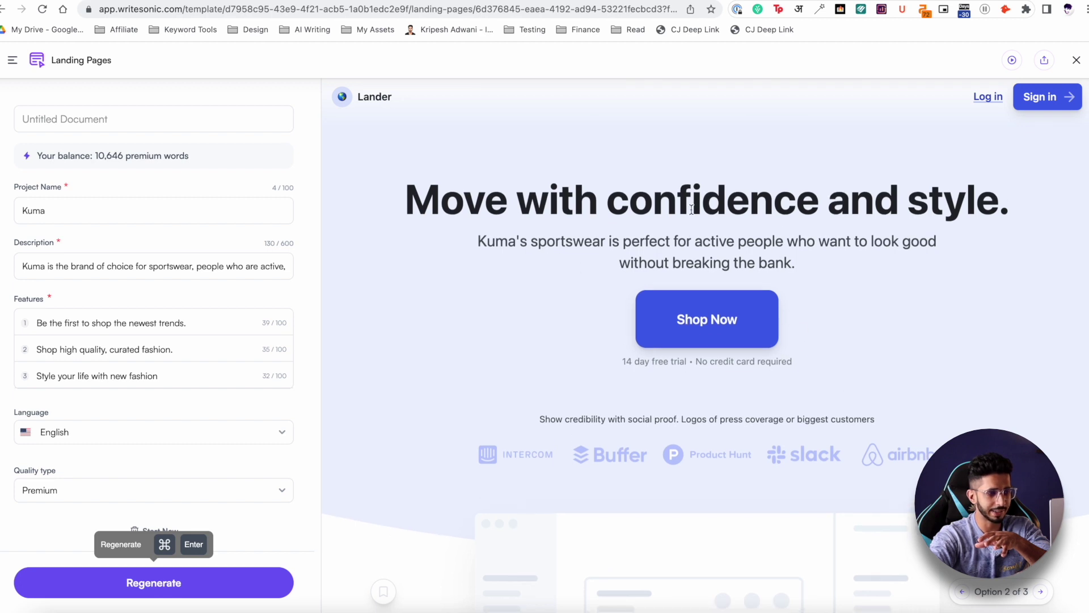
left_click(1043, 590)
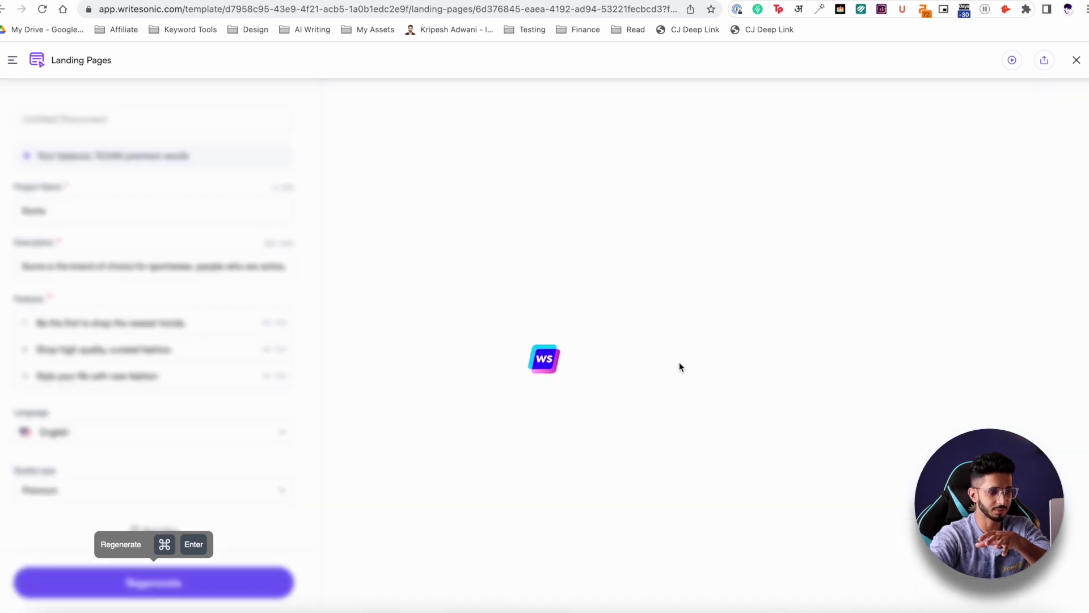
left_click(85, 1)
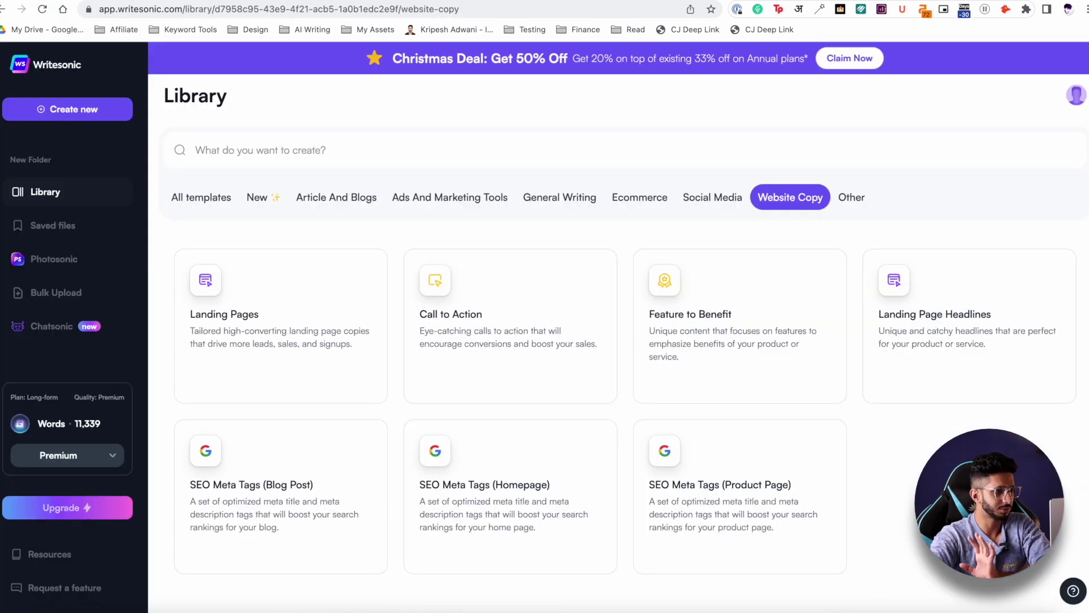
left_click(357, 1)
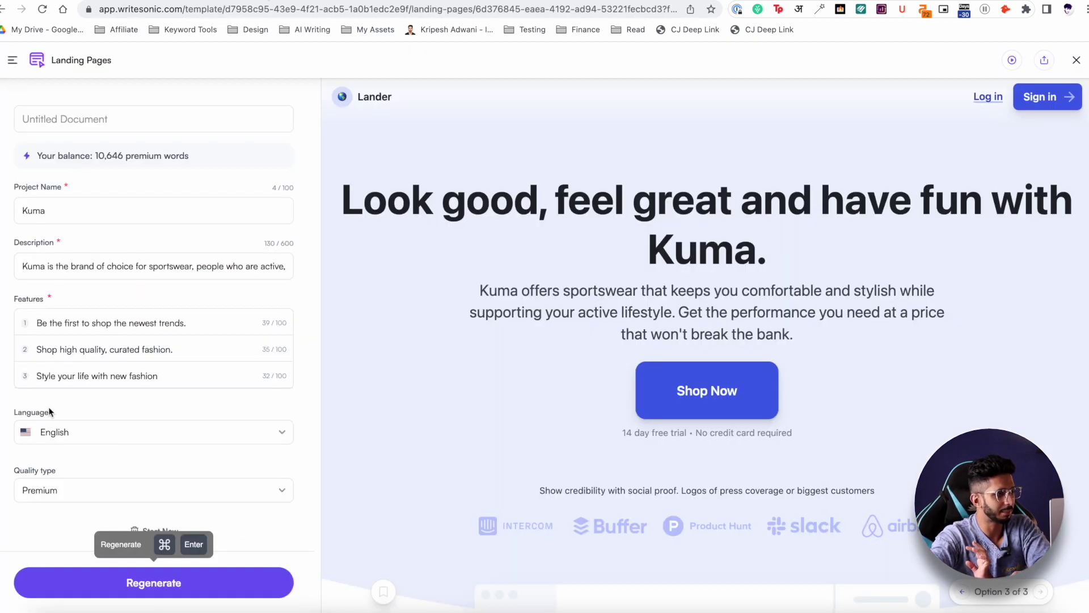
scroll(550, 365, "down", 10)
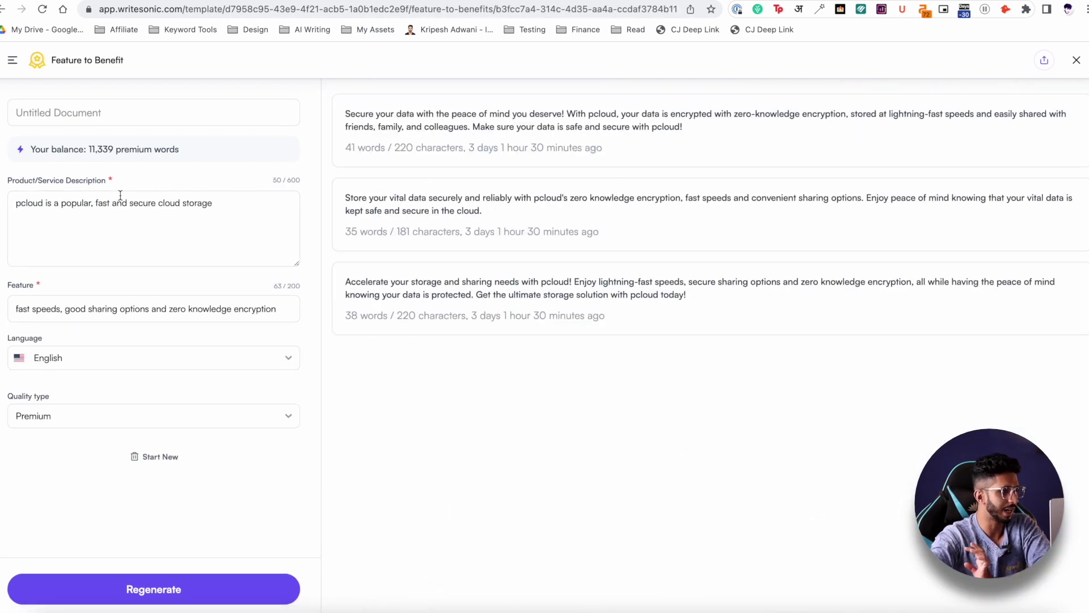
- Review the pcloud description and feature inputs in the Feature to Benefit template against the generated texts
left_click(121, 195)
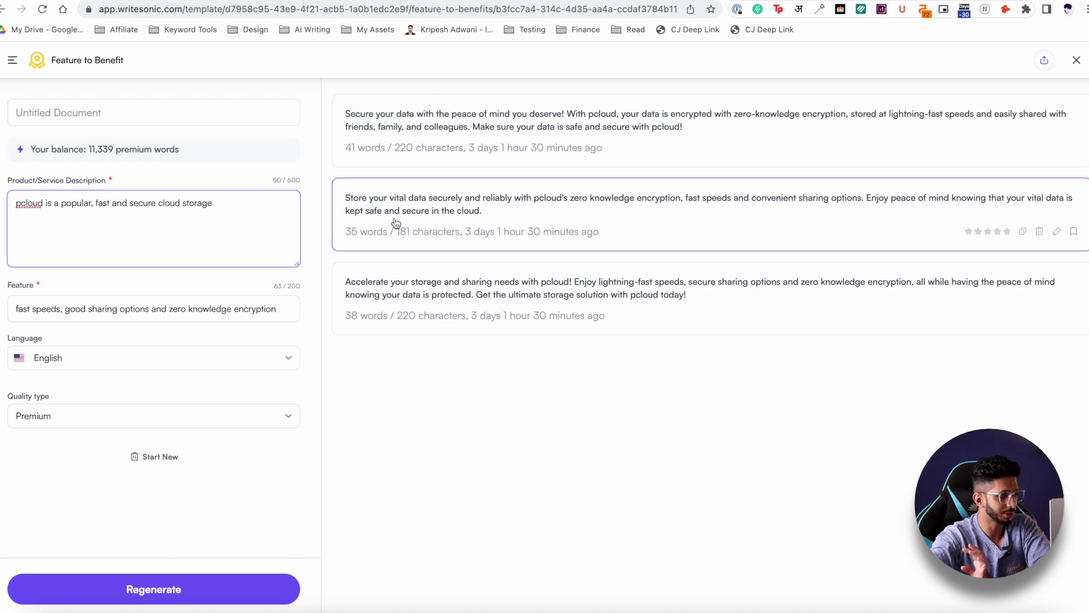
left_click(183, 310)
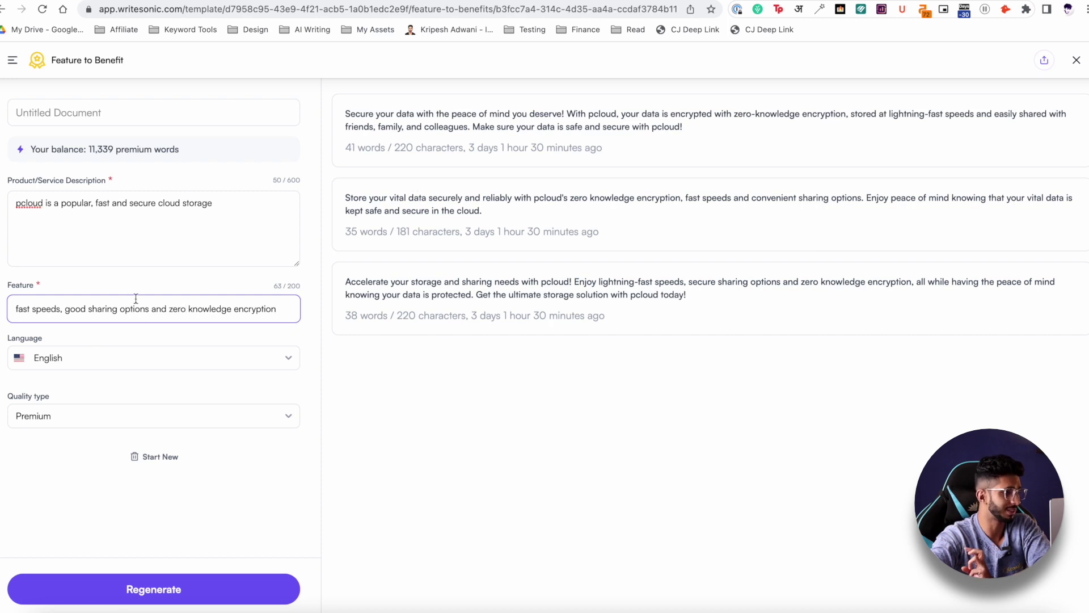
left_click(501, 382)
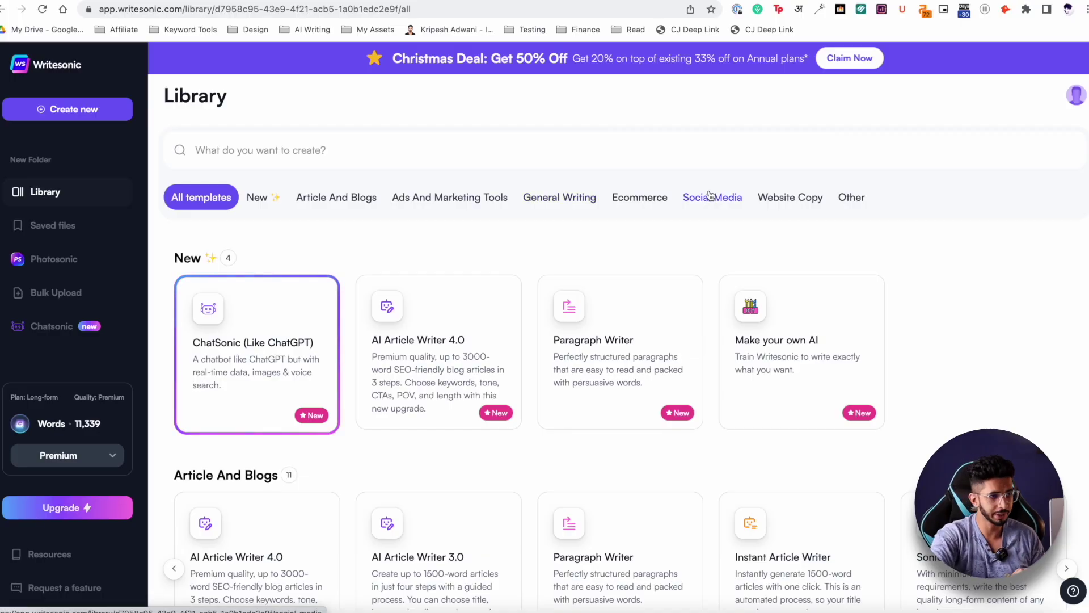
- Browse the Social Media, Website Copy and Ecommerce template categories in the Library
left_click(709, 196)
left_click(770, 195)
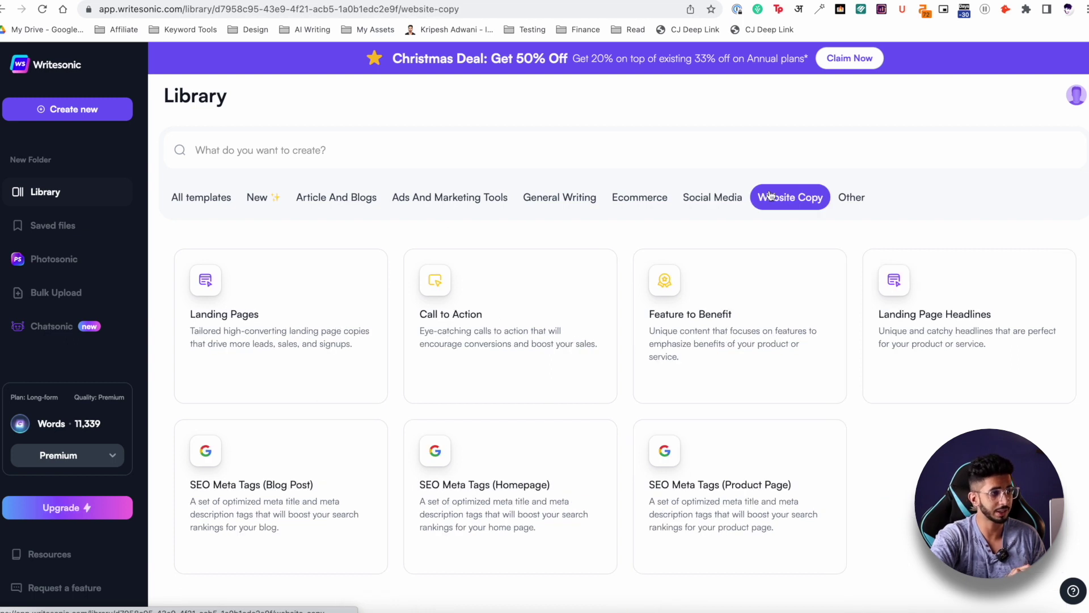
left_click(625, 199)
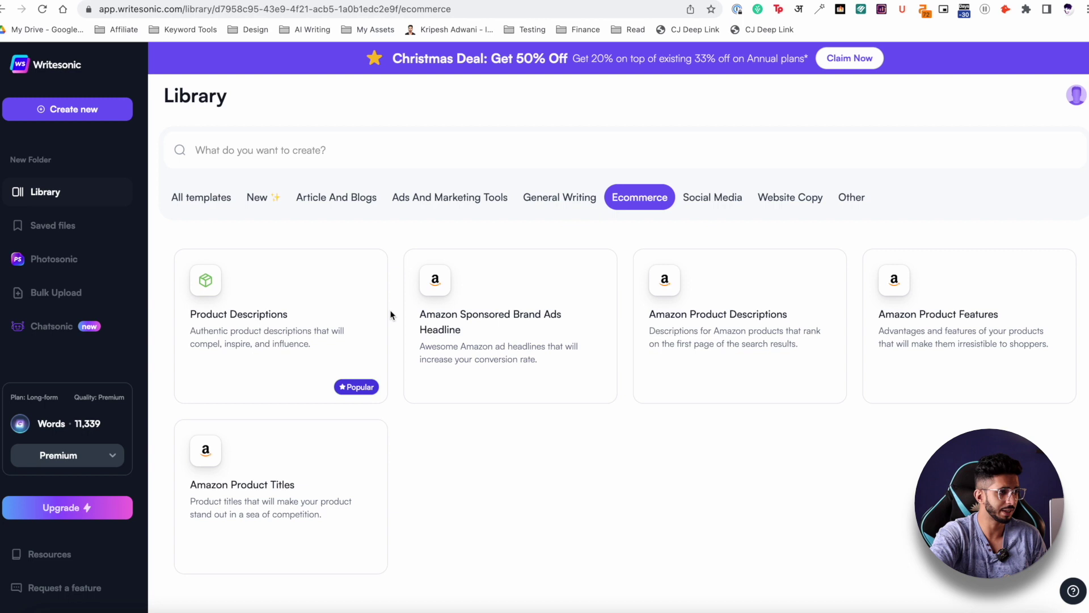
- Browse the Library's Article And Blogs, Ads And Marketing Tools and General Writing categories, ending on all templates
left_click(348, 199)
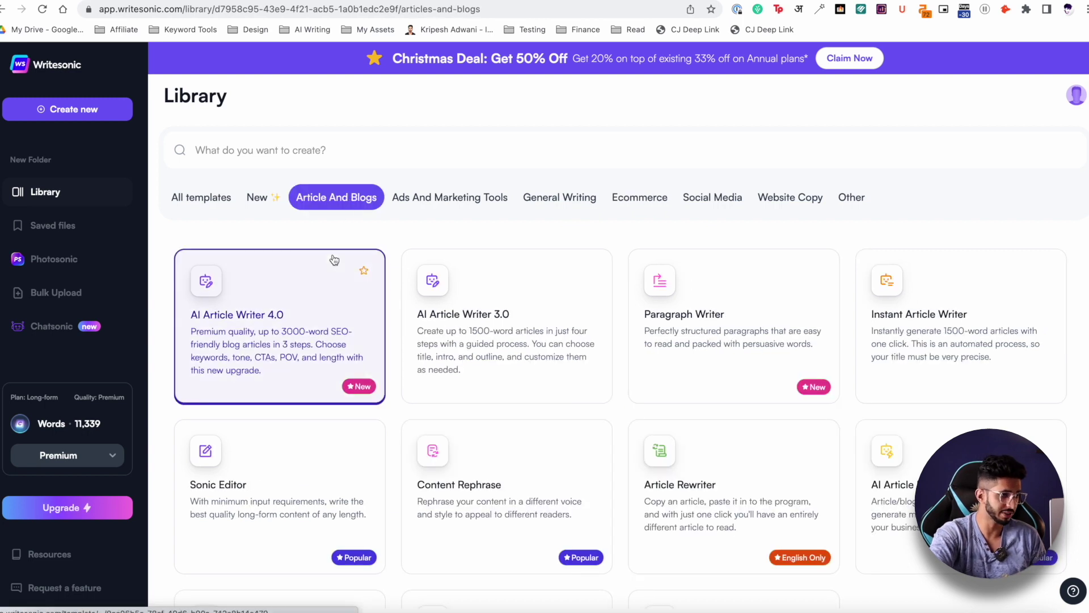
left_click(490, 199)
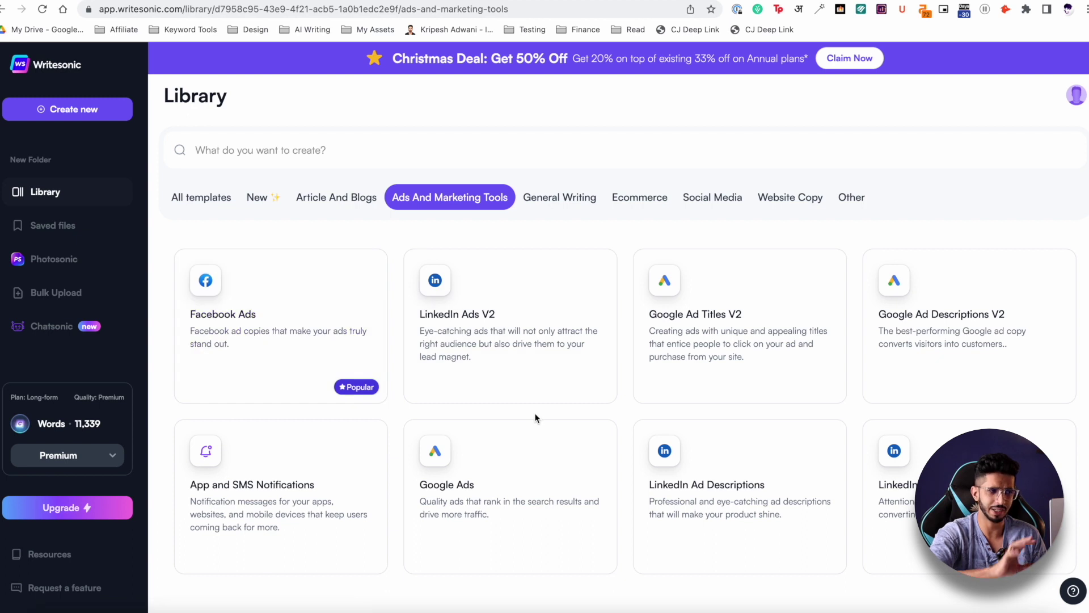
left_click(570, 200)
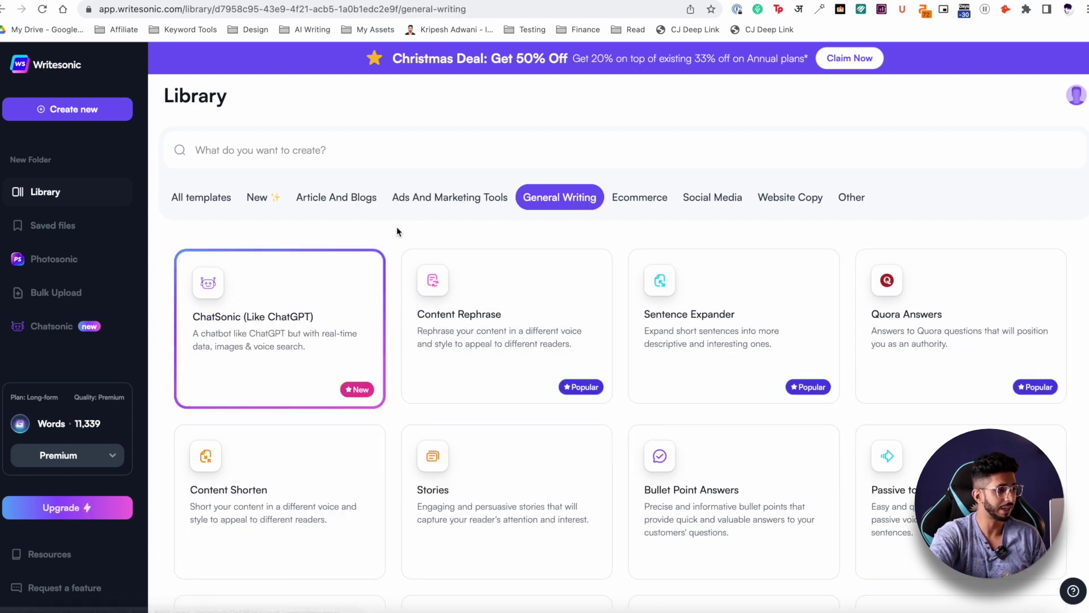
scroll(510, 255, "down", 1)
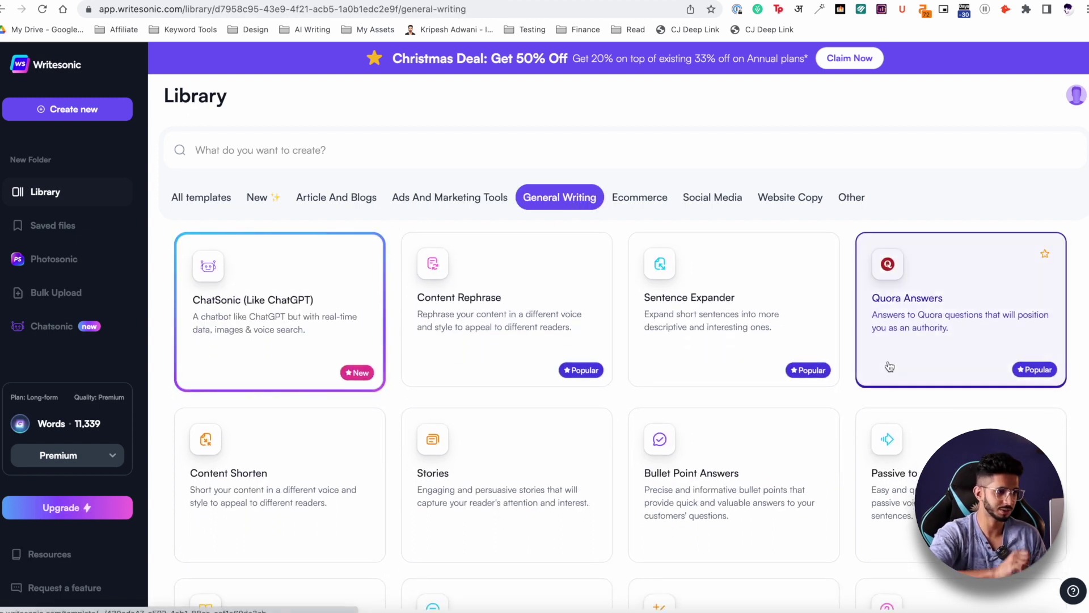
scroll(639, 409, "down", 5)
scroll(638, 408, "up", 2)
scroll(638, 408, "up", 5)
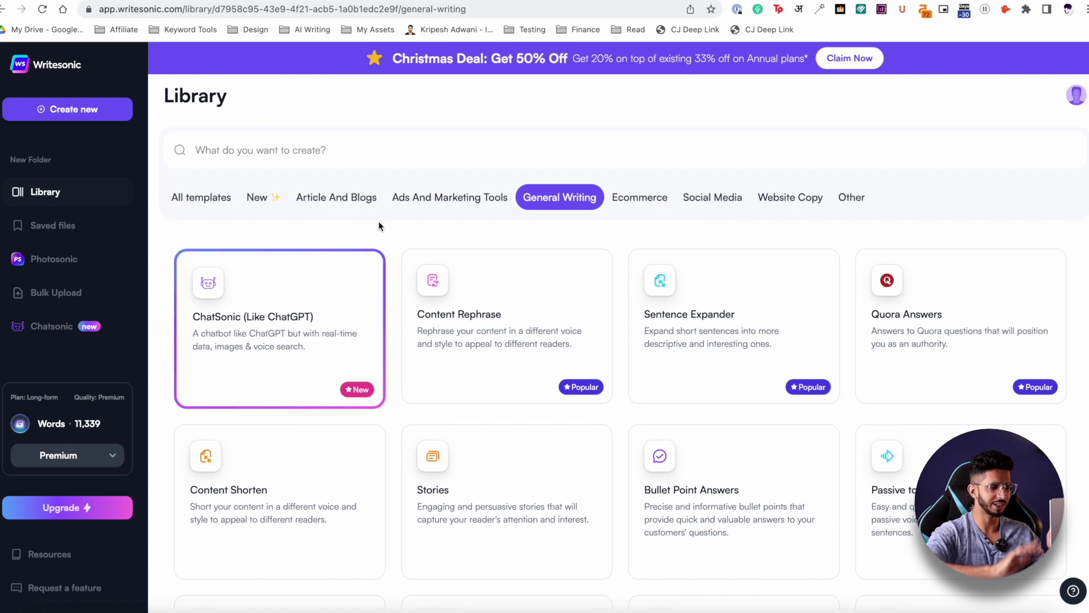
left_click(197, 200)
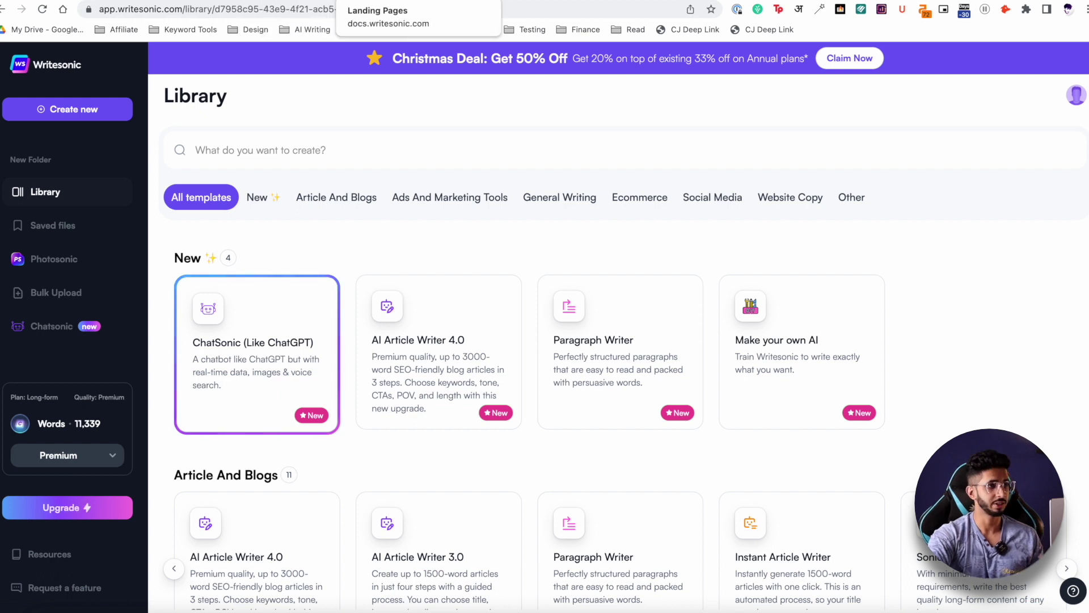
- Switch to the Landing Pages guide in the Writesonic docs and look through its list of feature guides
left_click(544, 0)
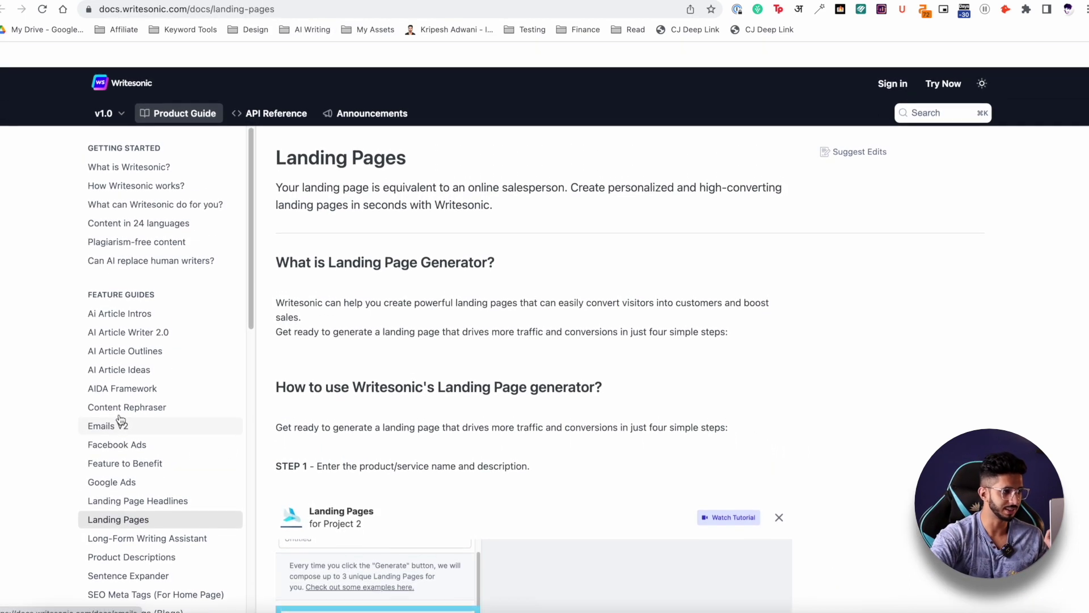
scroll(151, 346, "down", 5)
scroll(150, 346, "down", 10)
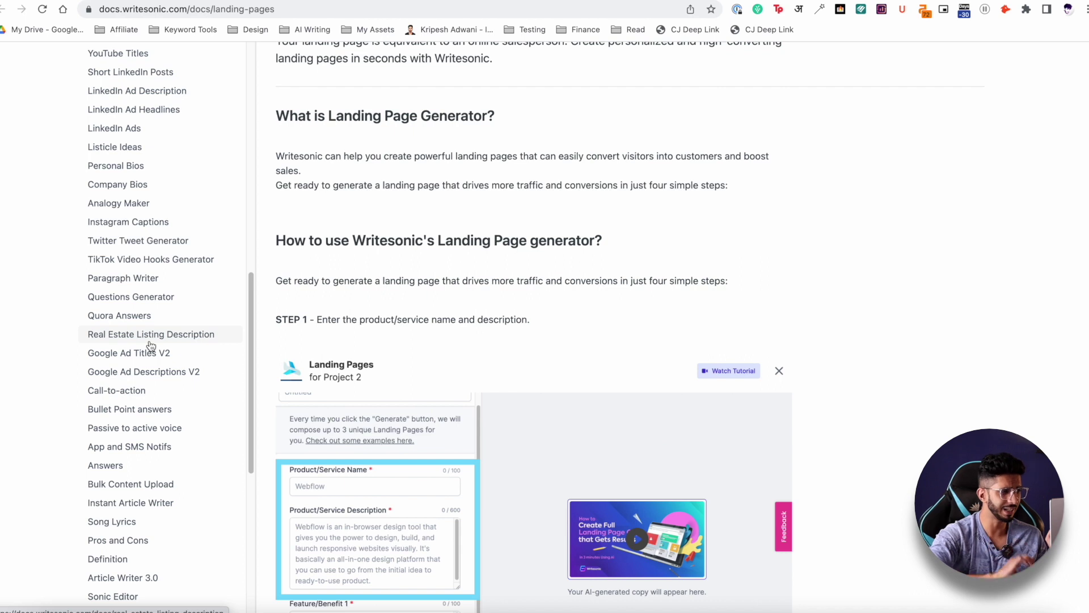
scroll(151, 346, "up", 15)
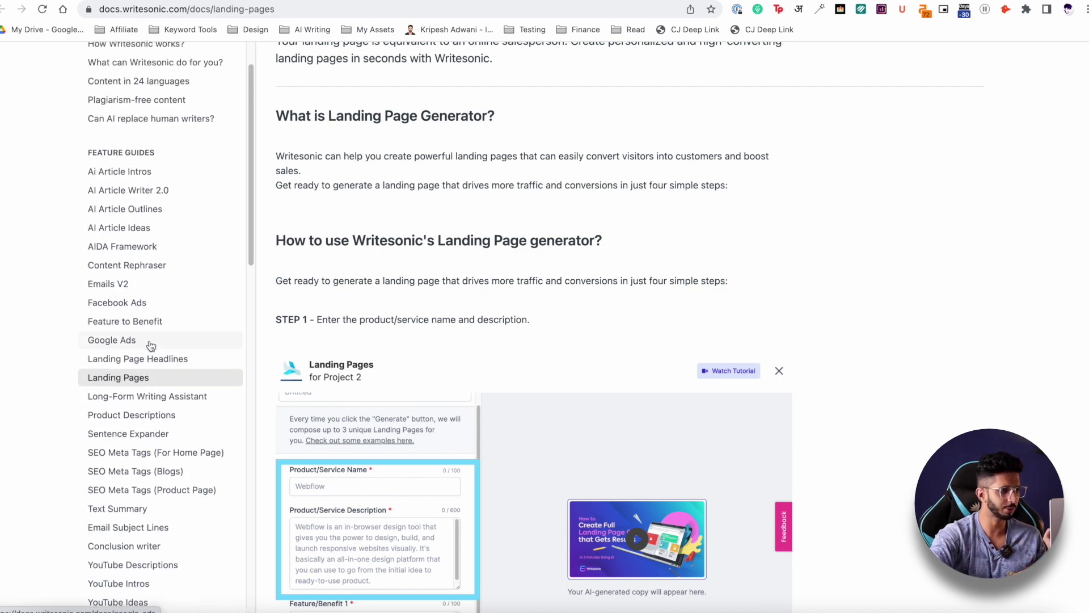
- Read the landing page generator instructions and the Writesonic and Vero Moda example inputs and outputs in the guide
scroll(439, 230, "down", 20)
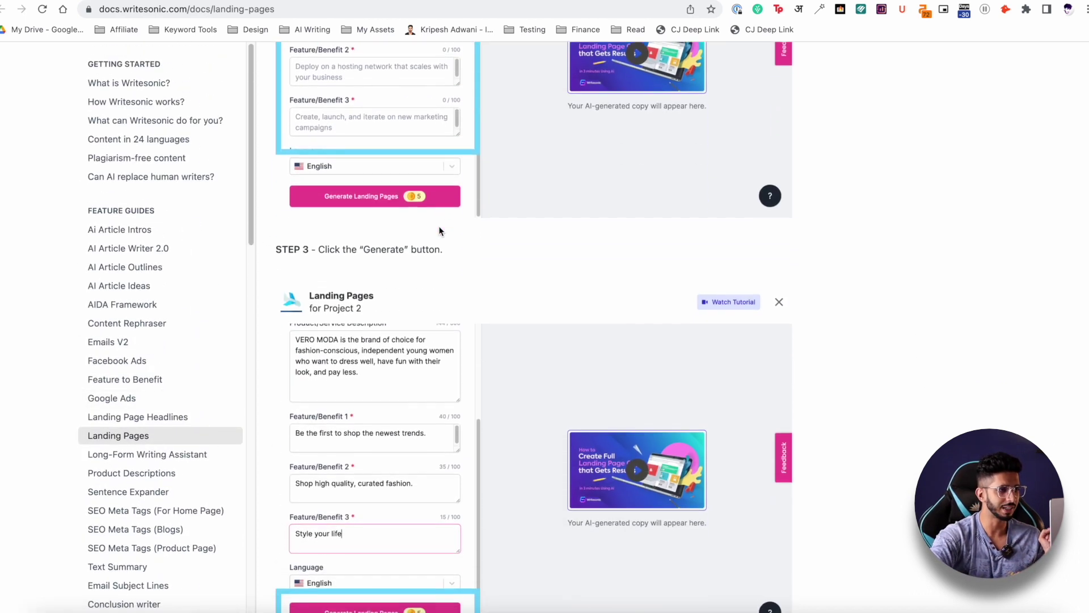
scroll(438, 226, "down", 10)
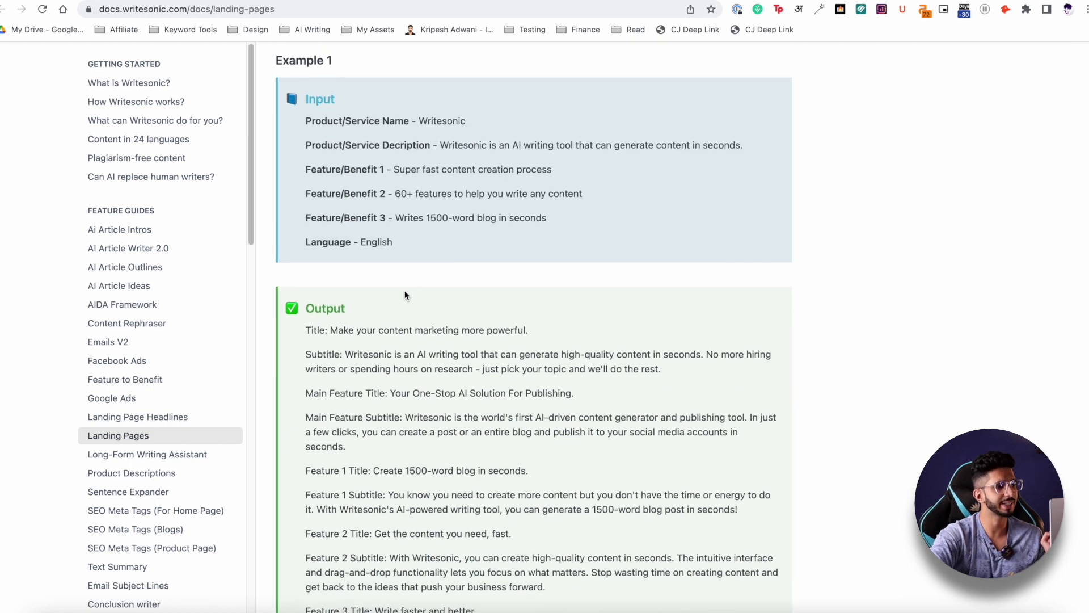
scroll(374, 306, "up", 3)
left_click_drag(441, 264, 551, 265)
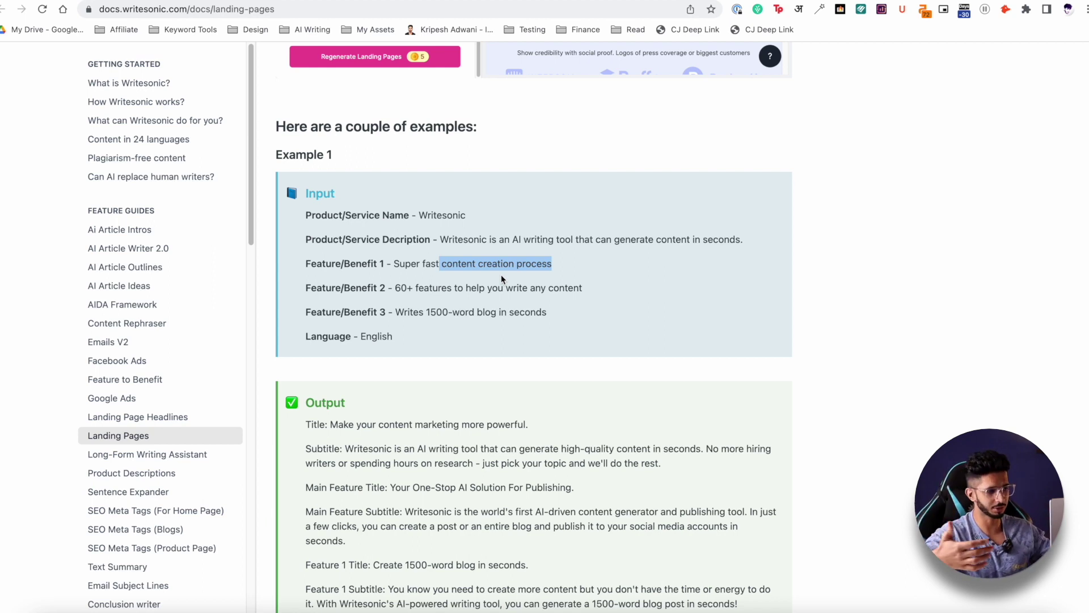
scroll(501, 275, "down", 7)
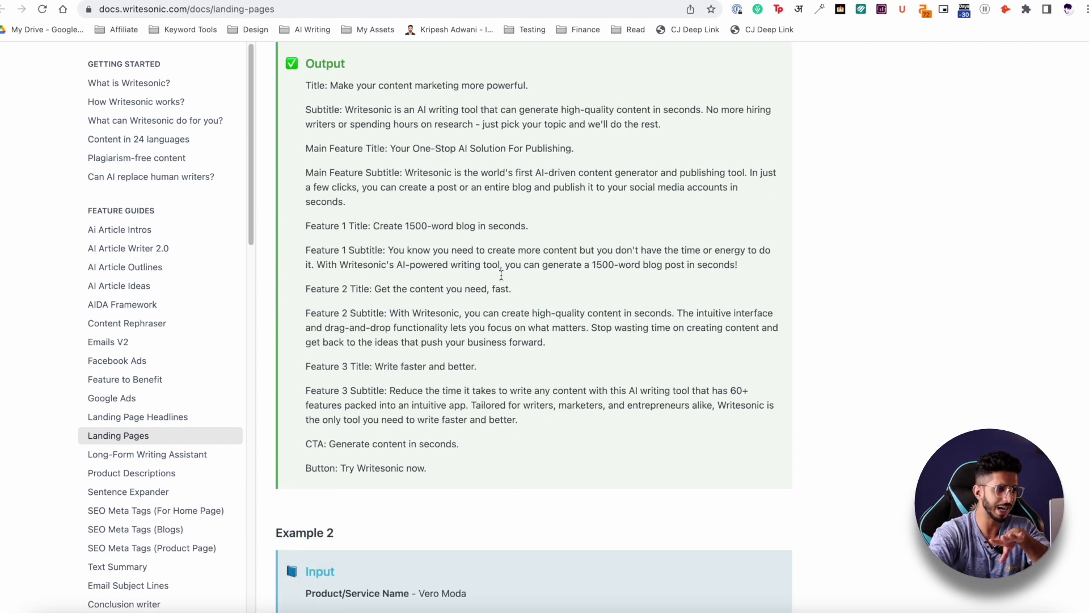
scroll(502, 274, "down", 7)
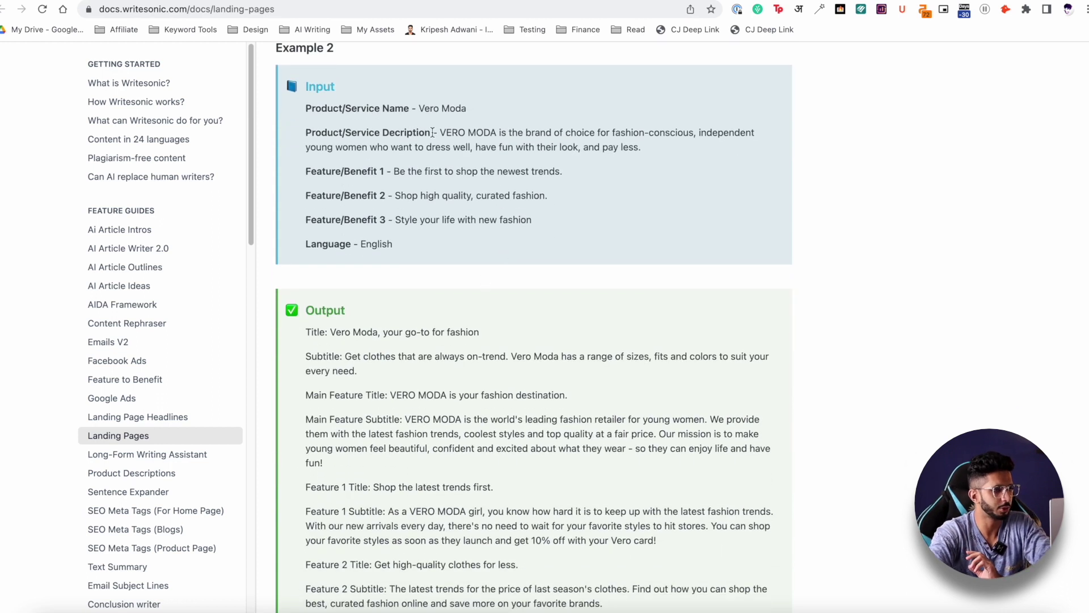
scroll(433, 132, "down", 9)
scroll(434, 75, "up", 4)
scroll(412, 219, "up", 15)
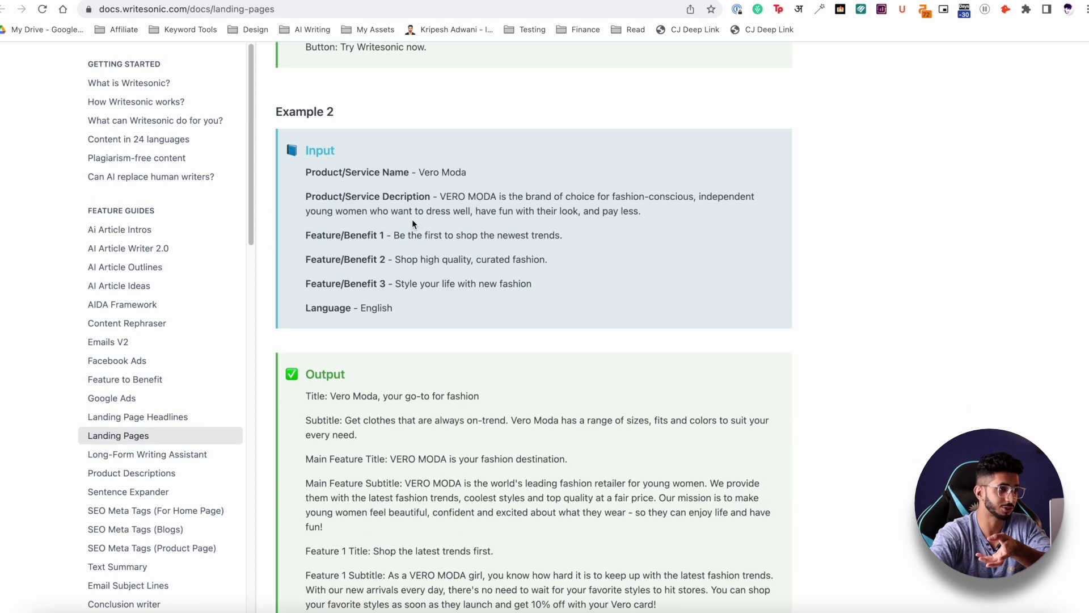
scroll(411, 219, "up", 5)
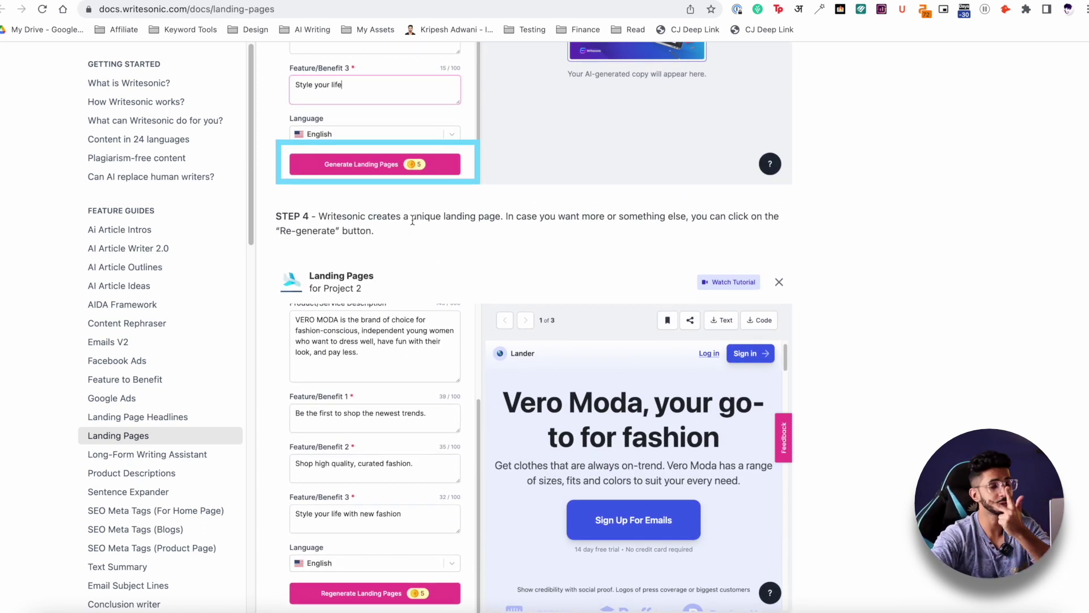
scroll(412, 220, "up", 20)
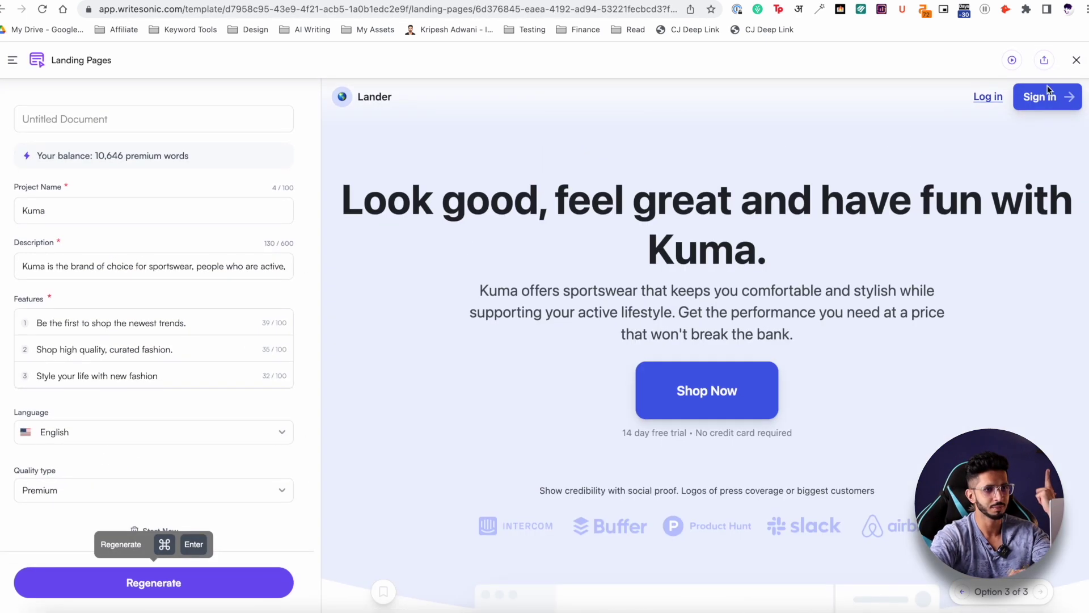
- Turn on public link sharing for the generated Kuma landing page and copy its public link
left_click(1044, 60)
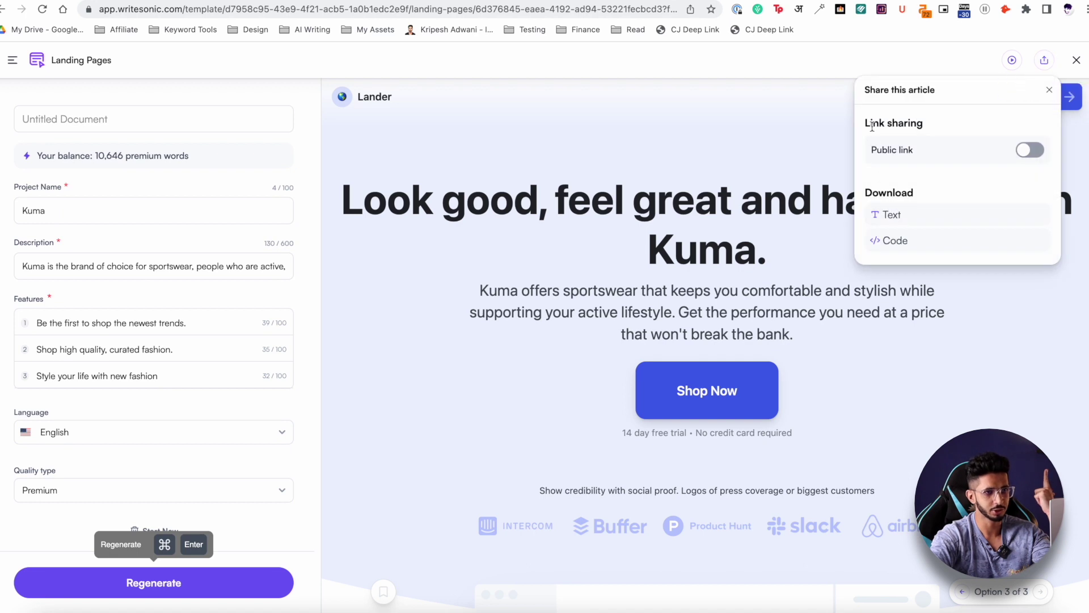
left_click(1030, 152)
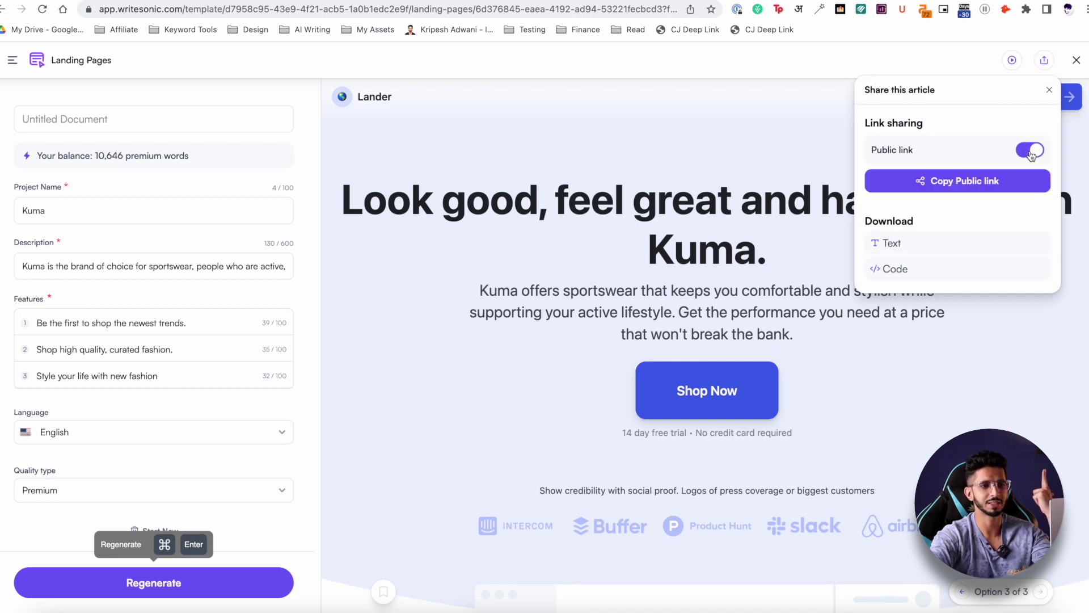
left_click(938, 181)
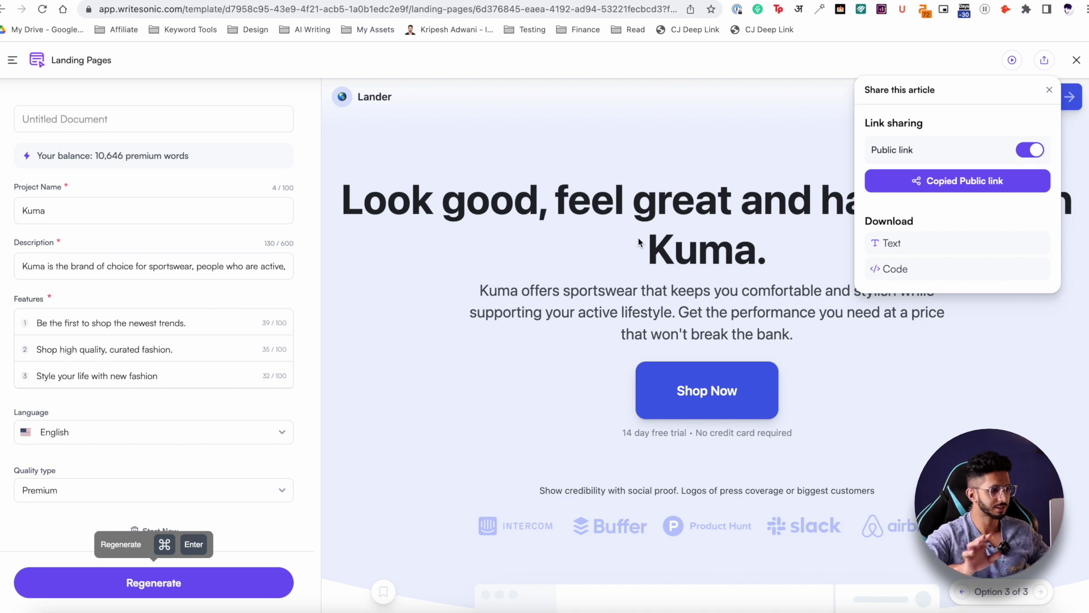
- Open the copied Kuma landing page link in an incognito window and look through the shared page's sections
key("super+shift+n")
key("super+v")
key("Return")
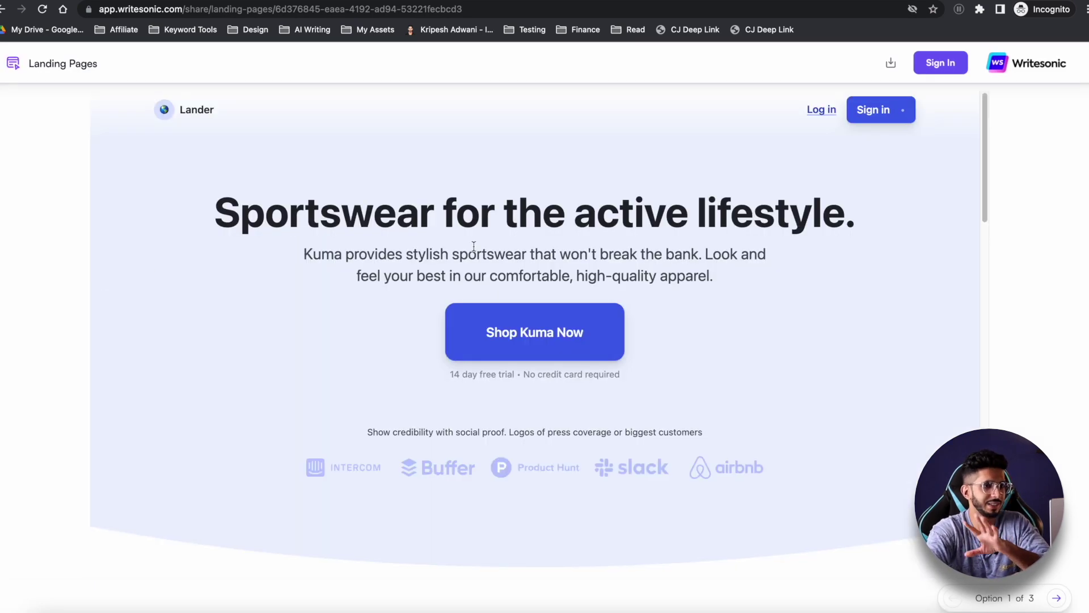
scroll(474, 250, "down", 20)
scroll(475, 250, "up", 20)
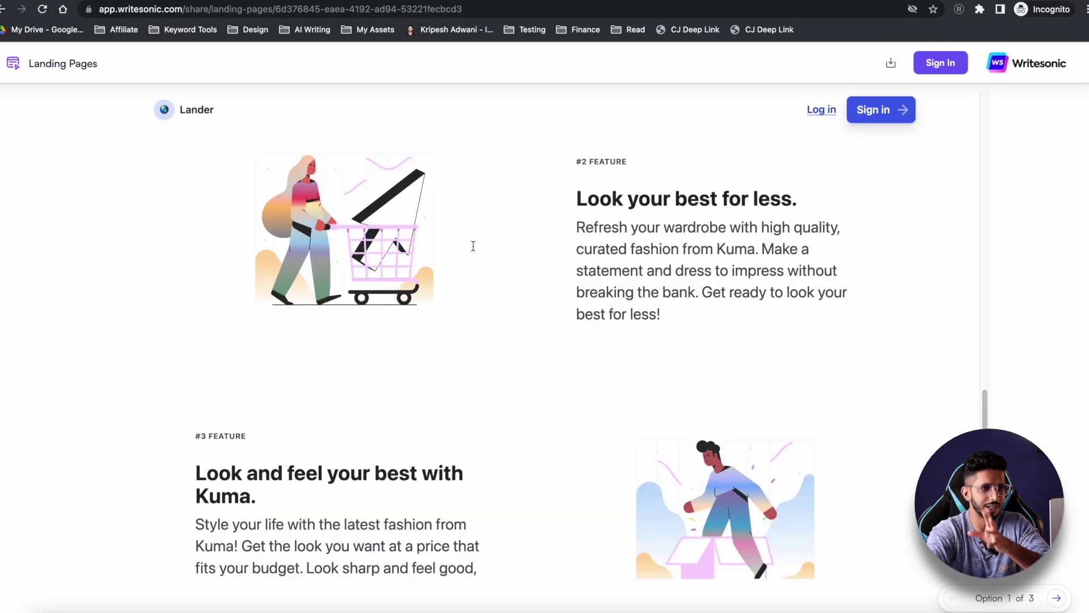
scroll(309, 278, "down", 20)
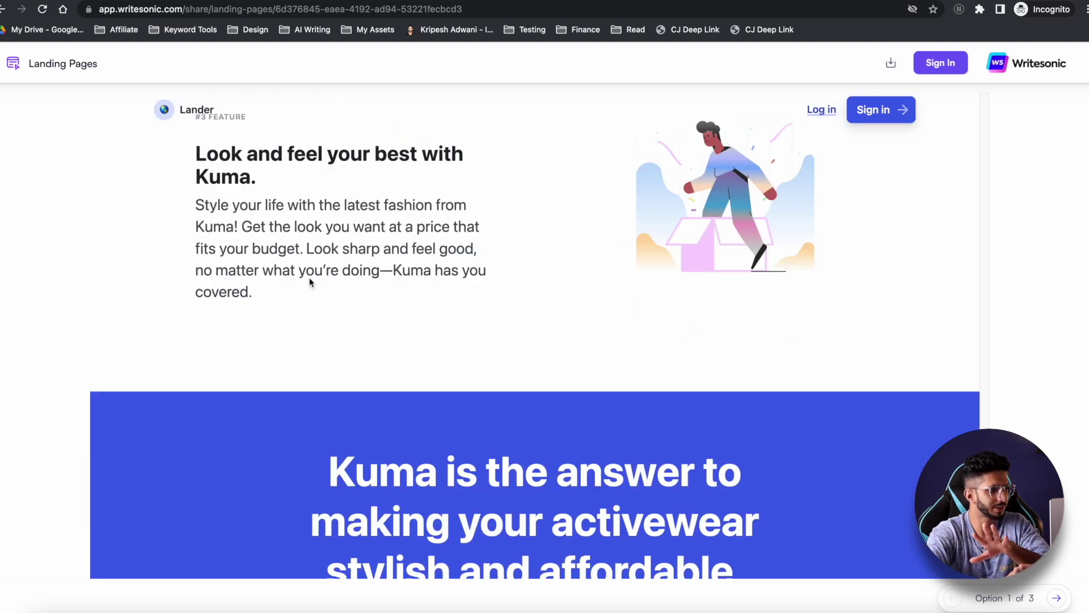
scroll(309, 278, "up", 20)
scroll(309, 282, "up", 2)
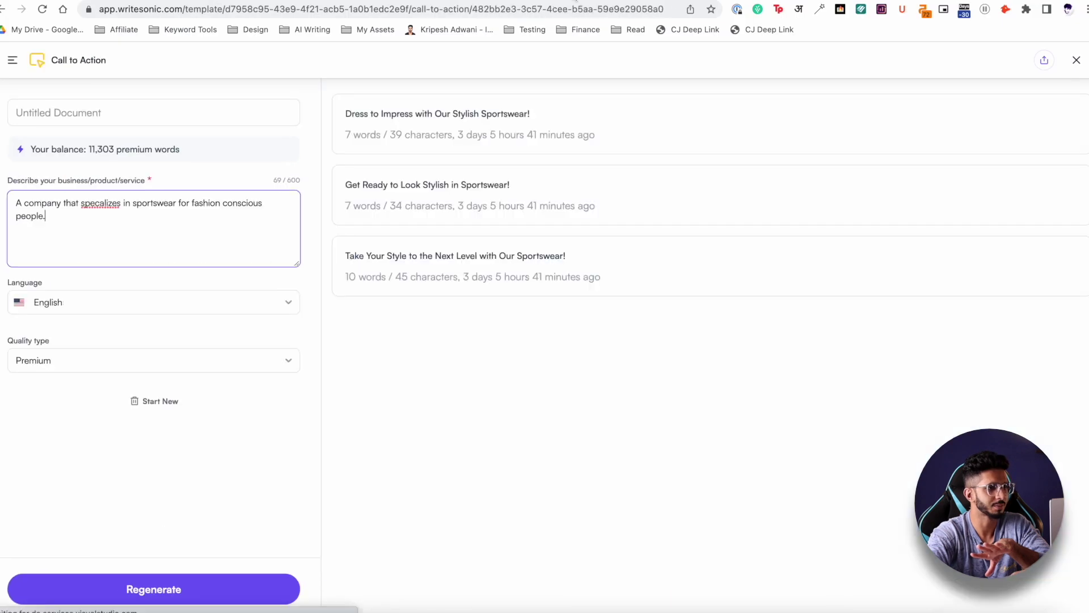
- Turn on public link sharing for the Call to Action document about stylish sportswear and copy its public link
left_click(1044, 60)
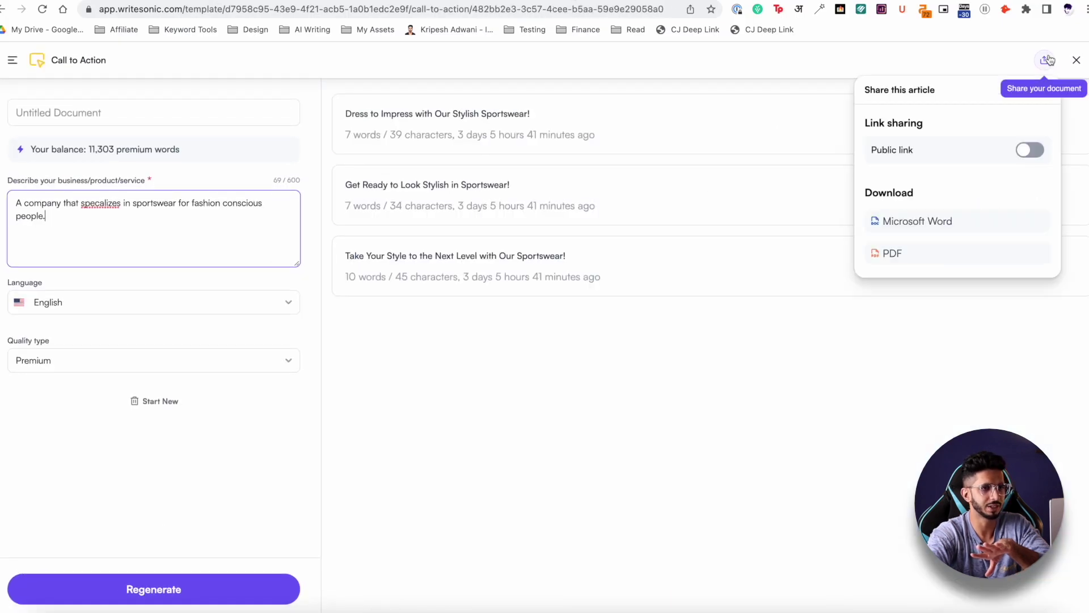
left_click(1025, 147)
left_click(951, 182)
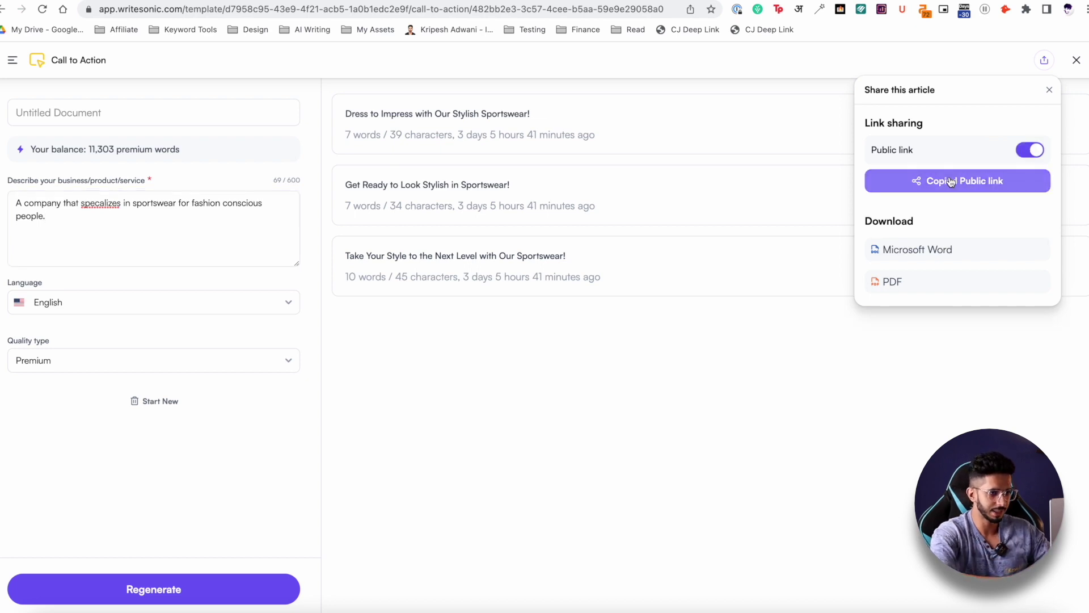
left_click(732, 325)
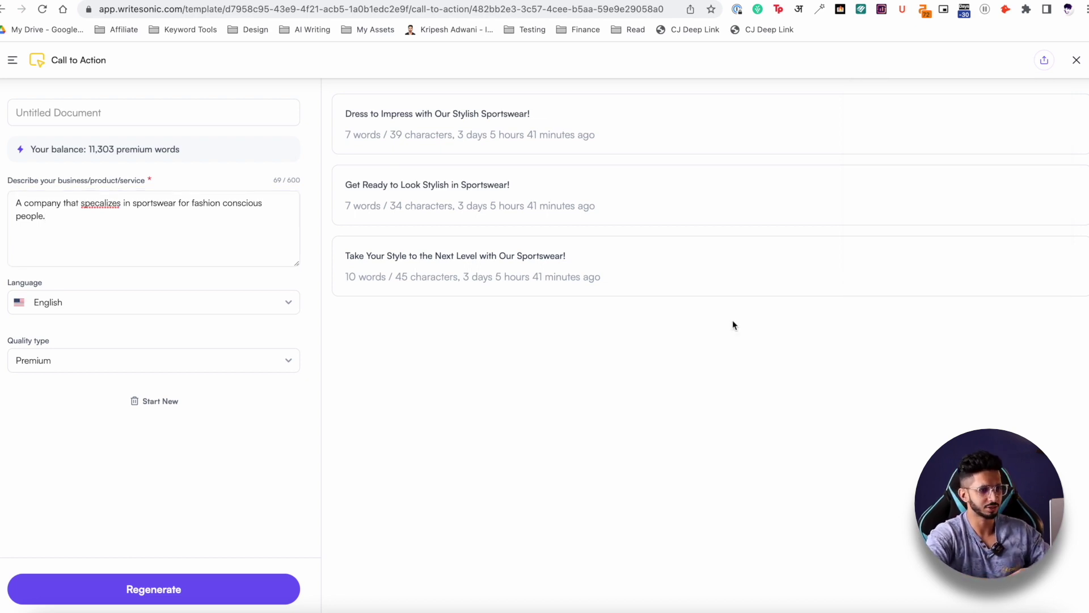
- Open the copied Call to Action link in an incognito window
key("super+shift+n")
key("super+v")
key("Return")
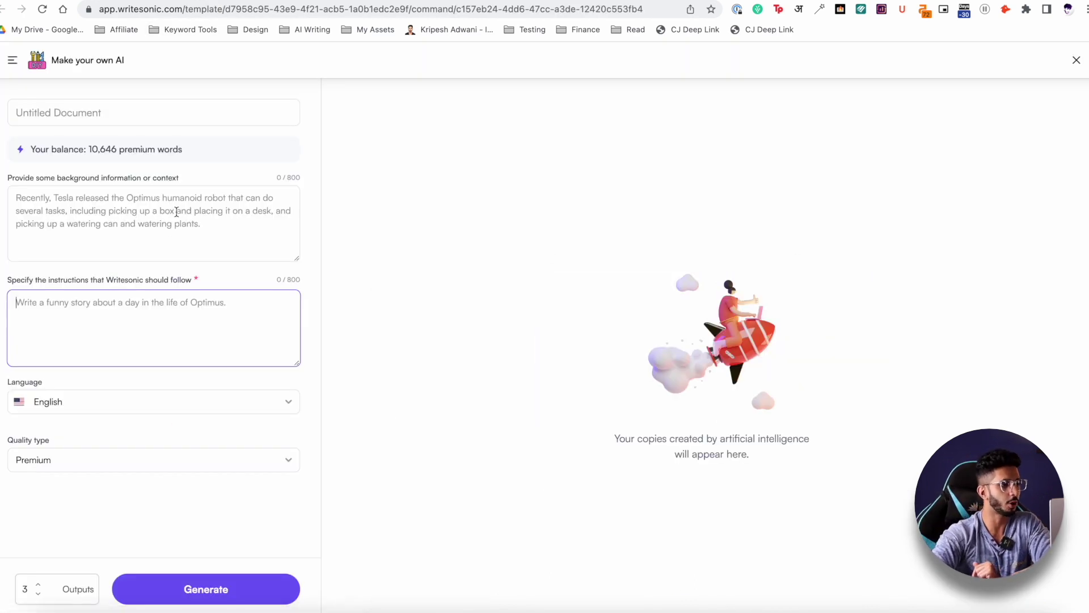
- Show the background context and instructions fields of the Make your own AI template
left_click(176, 211)
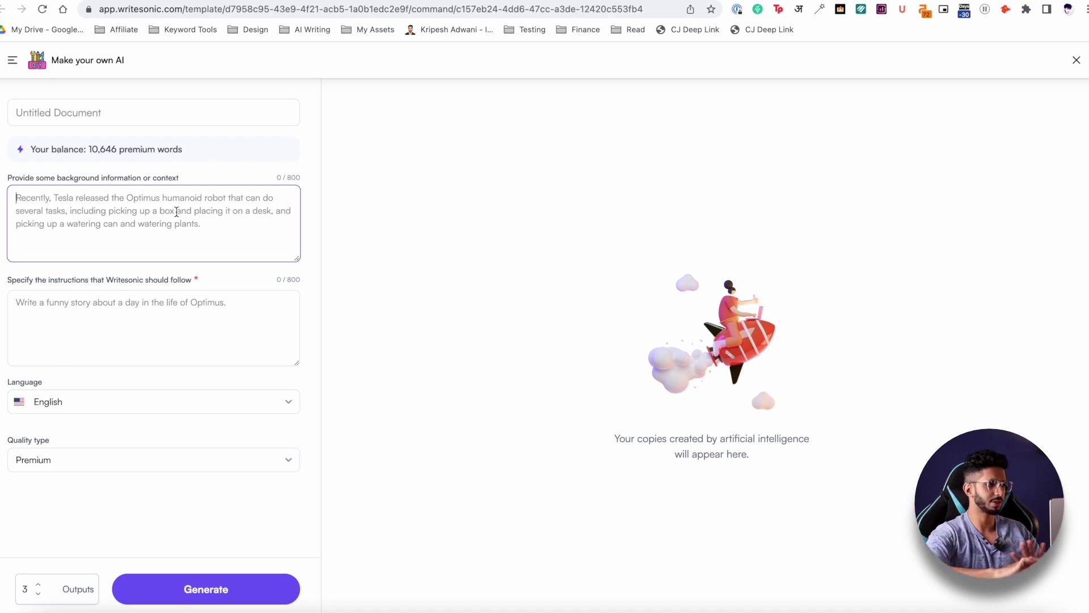
left_click(124, 316)
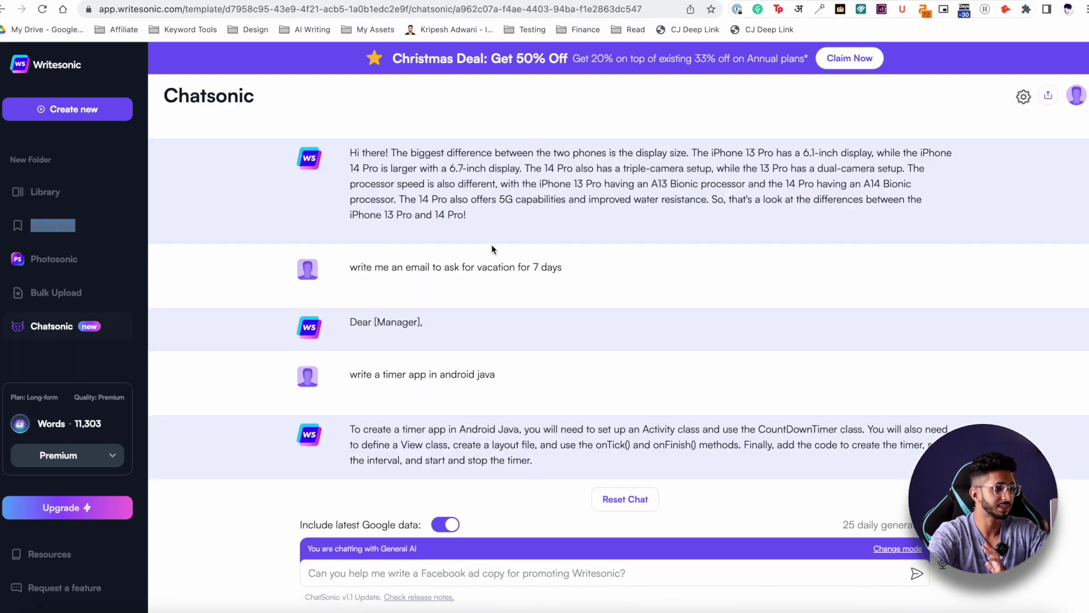
- Review the iPhone 13 versus iPhone 14 Pro question and the MKBHD script prompt with their replies in Chatsonic
scroll(491, 244, "up", 2)
scroll(493, 248, "up", 3)
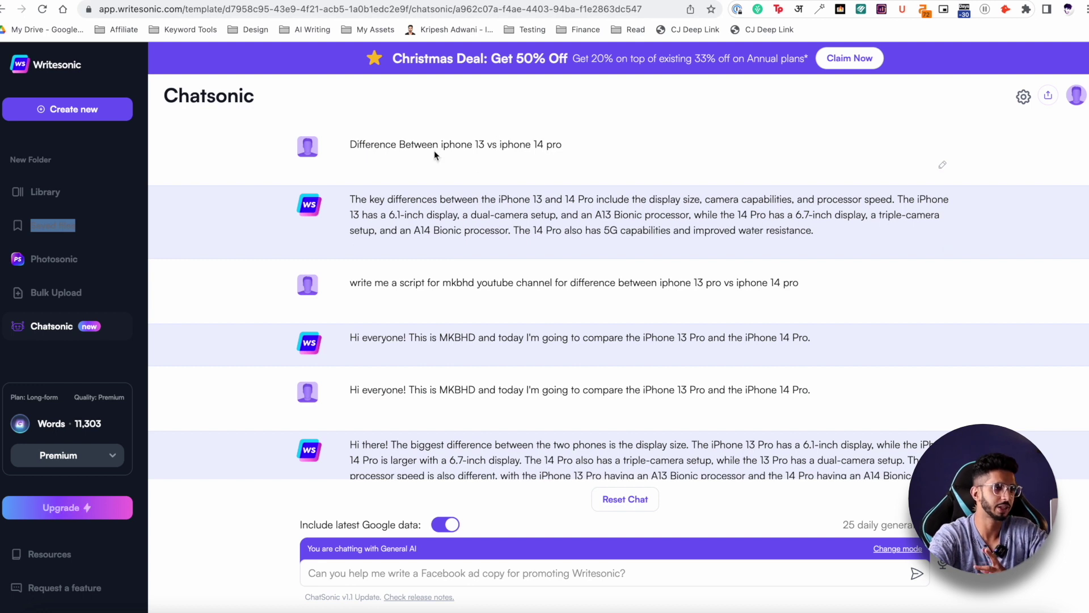
scroll(533, 230, "down", 1)
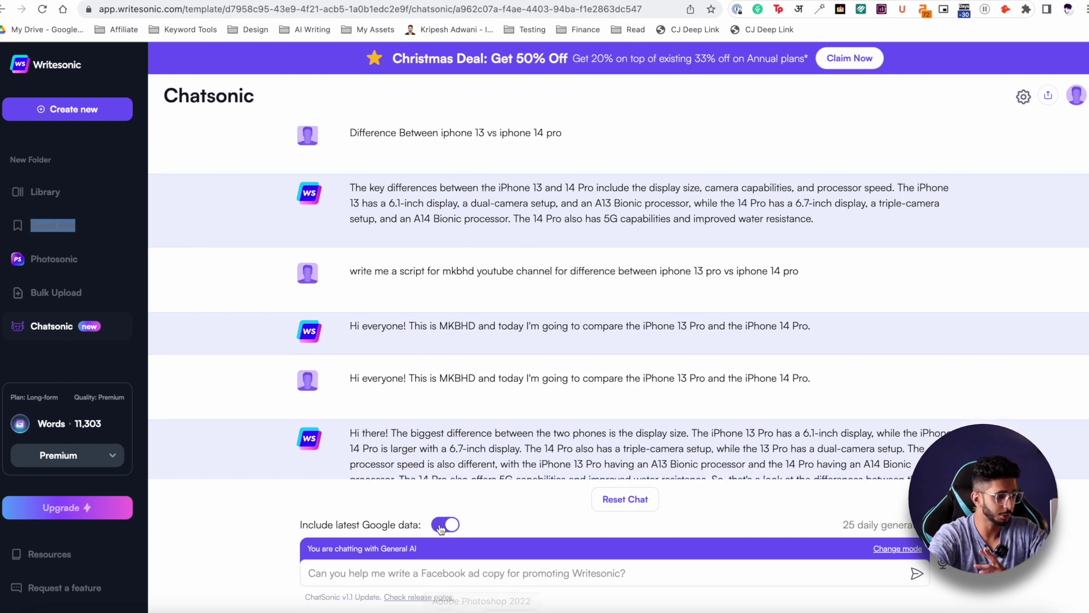
scroll(544, 233, "up", 1)
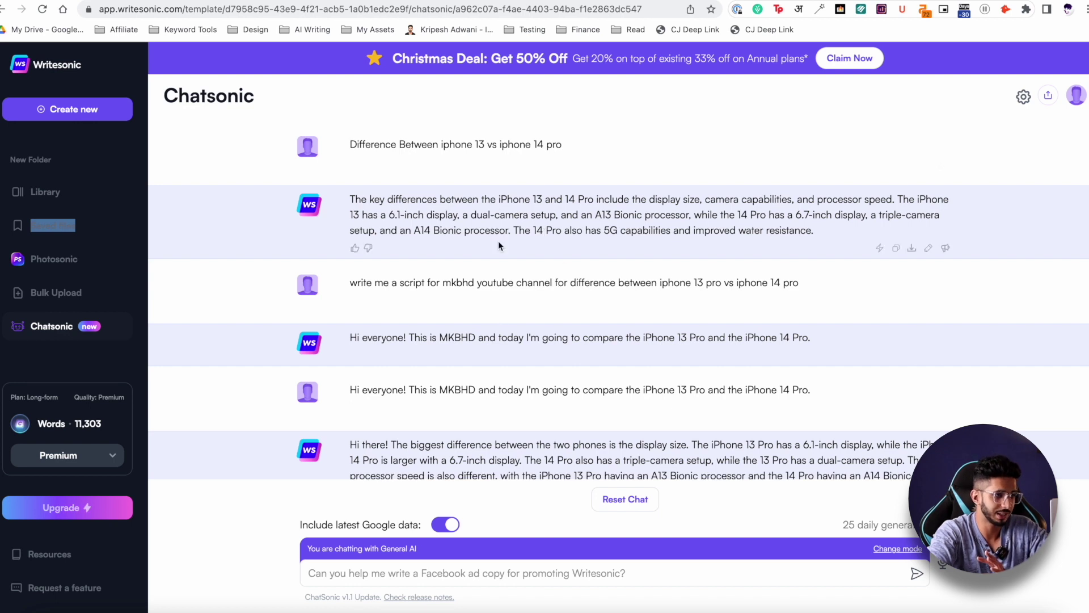
scroll(538, 273, "down", 1)
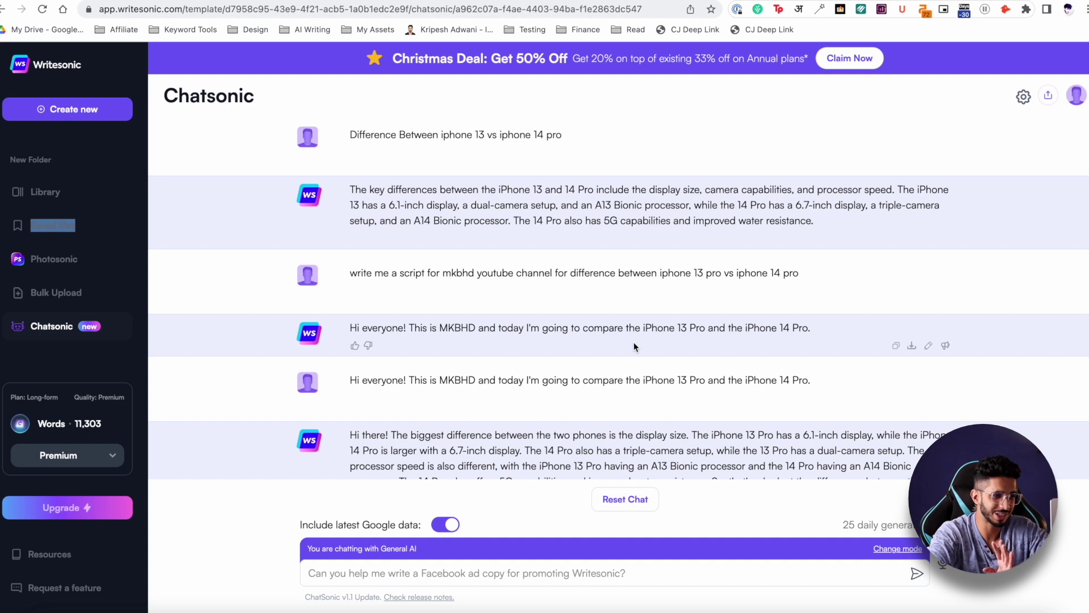
scroll(634, 346, "down", 1)
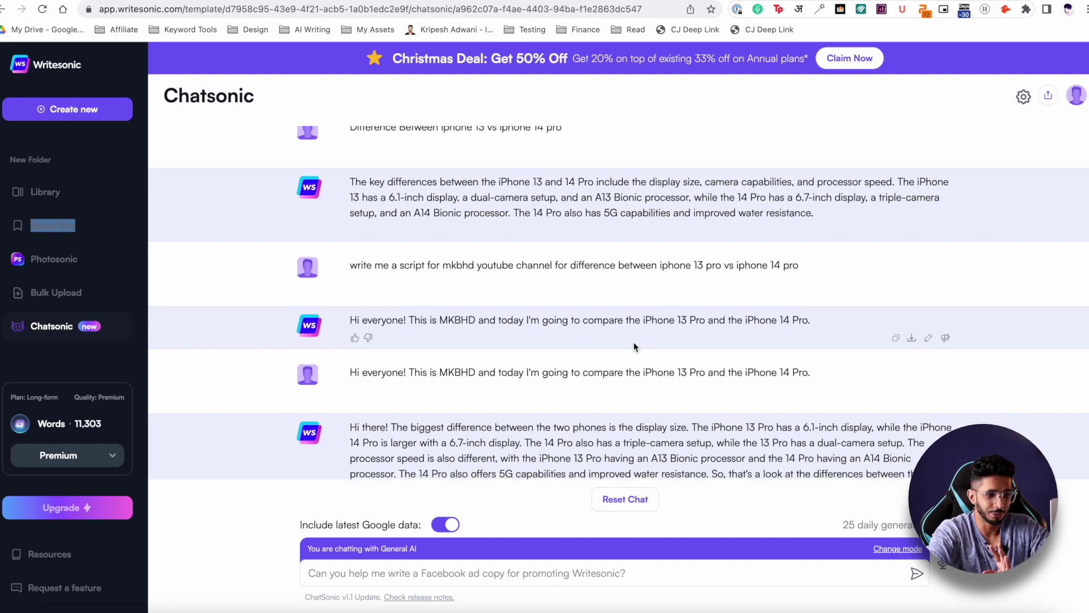
- Review Chatsonic's replies to the 7-day vacation email and Android Java timer app prompts
scroll(634, 347, "down", 2)
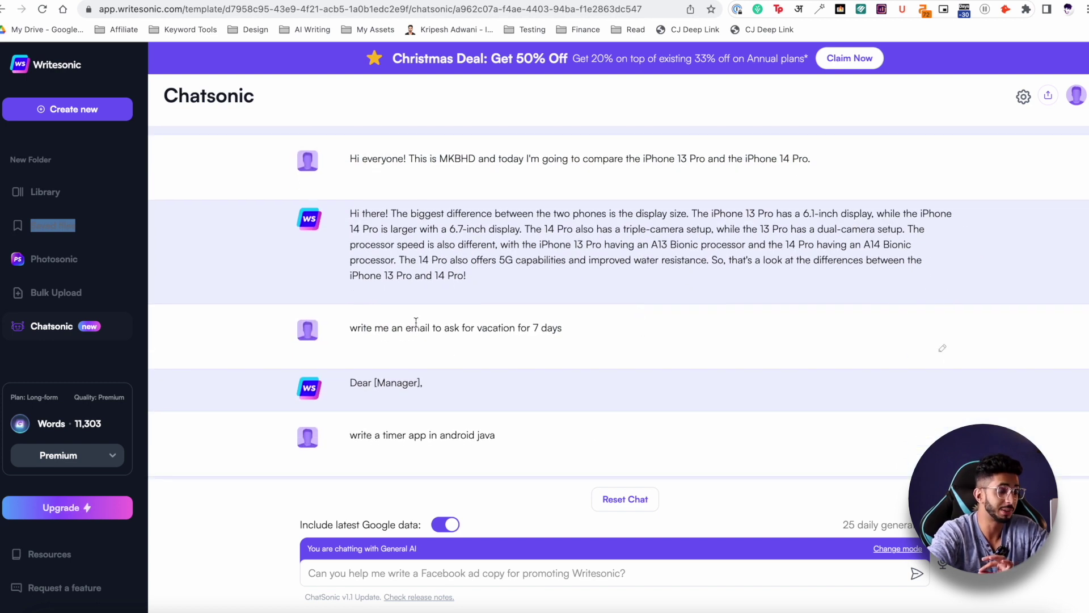
left_click(416, 322)
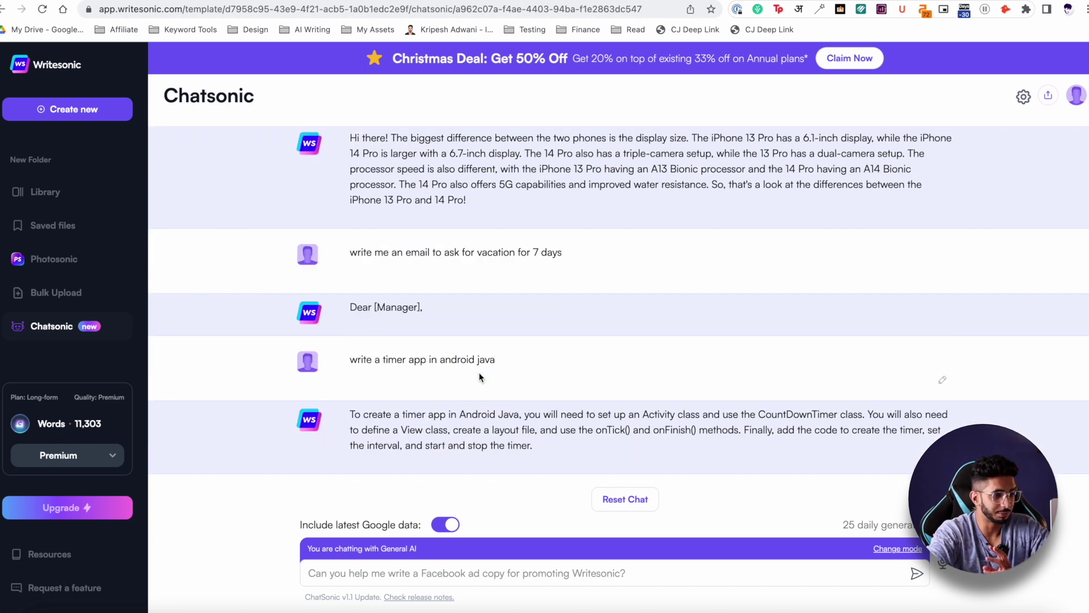
scroll(479, 372, "up", 5)
scroll(479, 372, "down", 5)
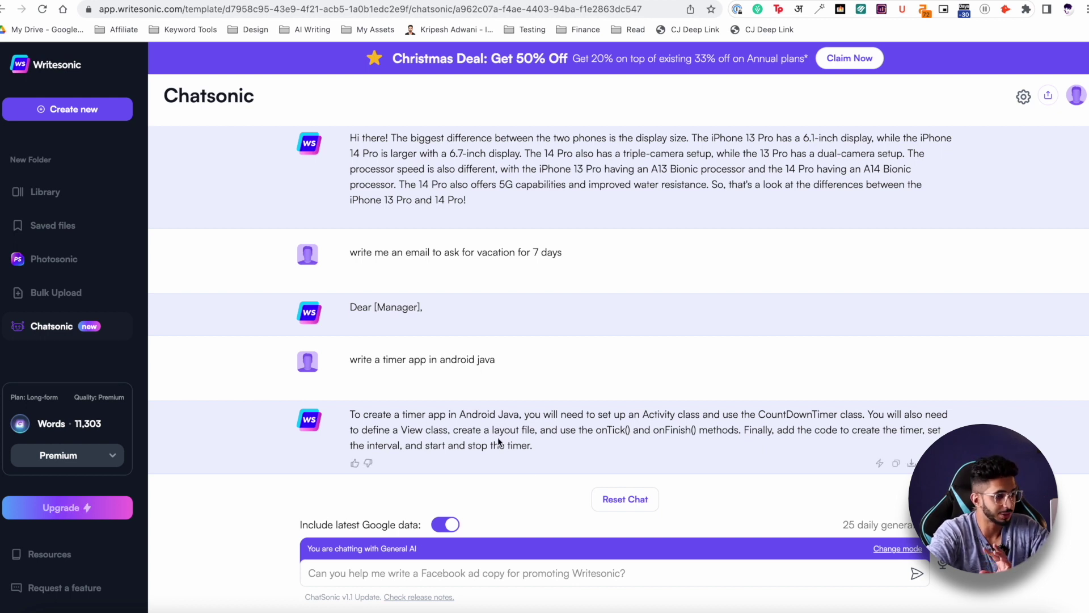
left_click(585, 425)
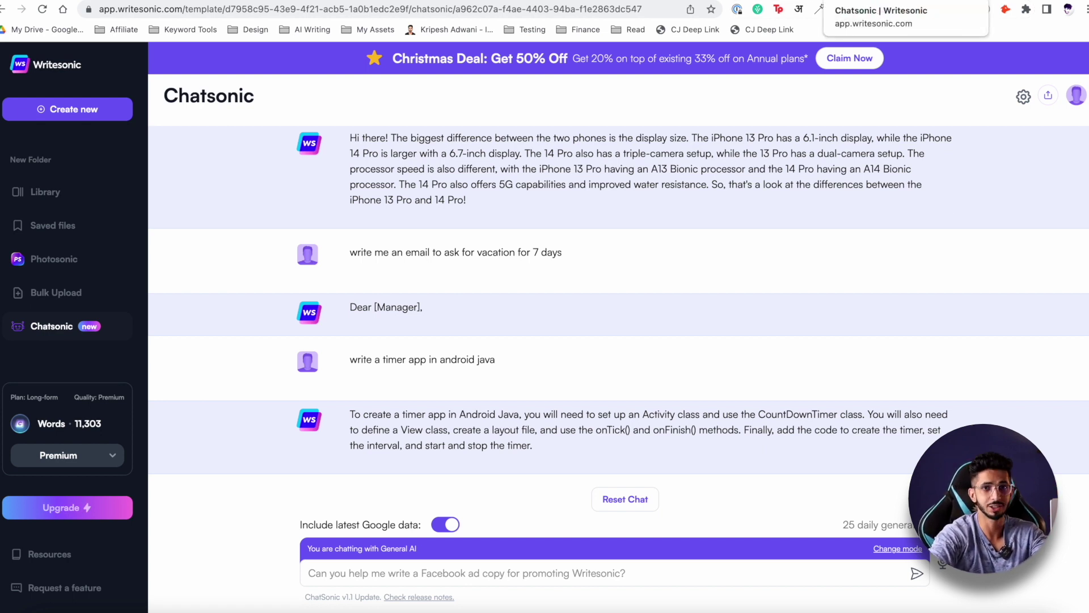
- Open the Photosonic image generator
left_click(51, 258)
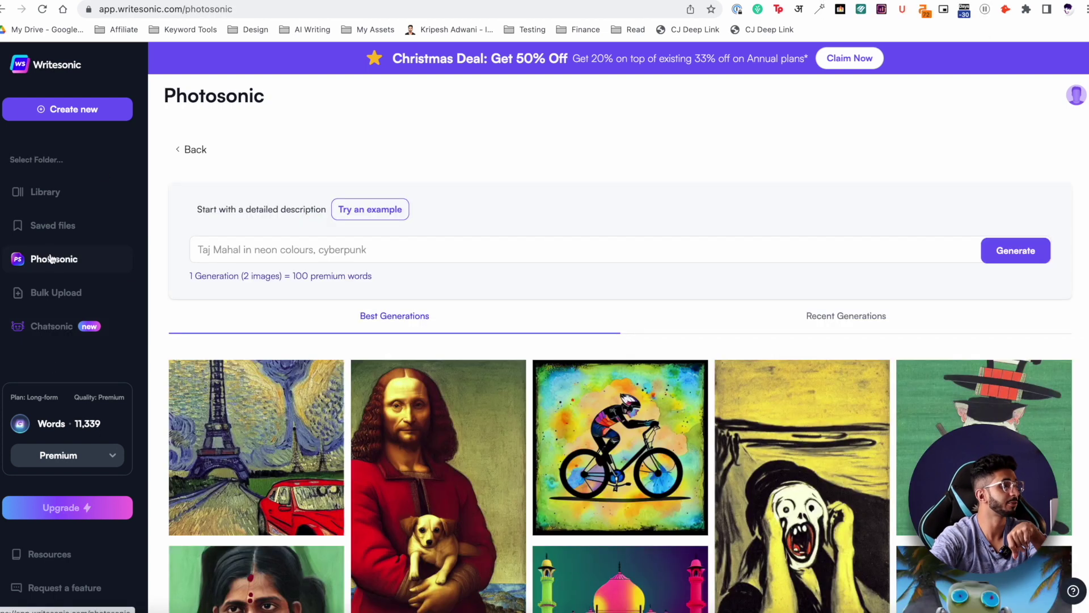